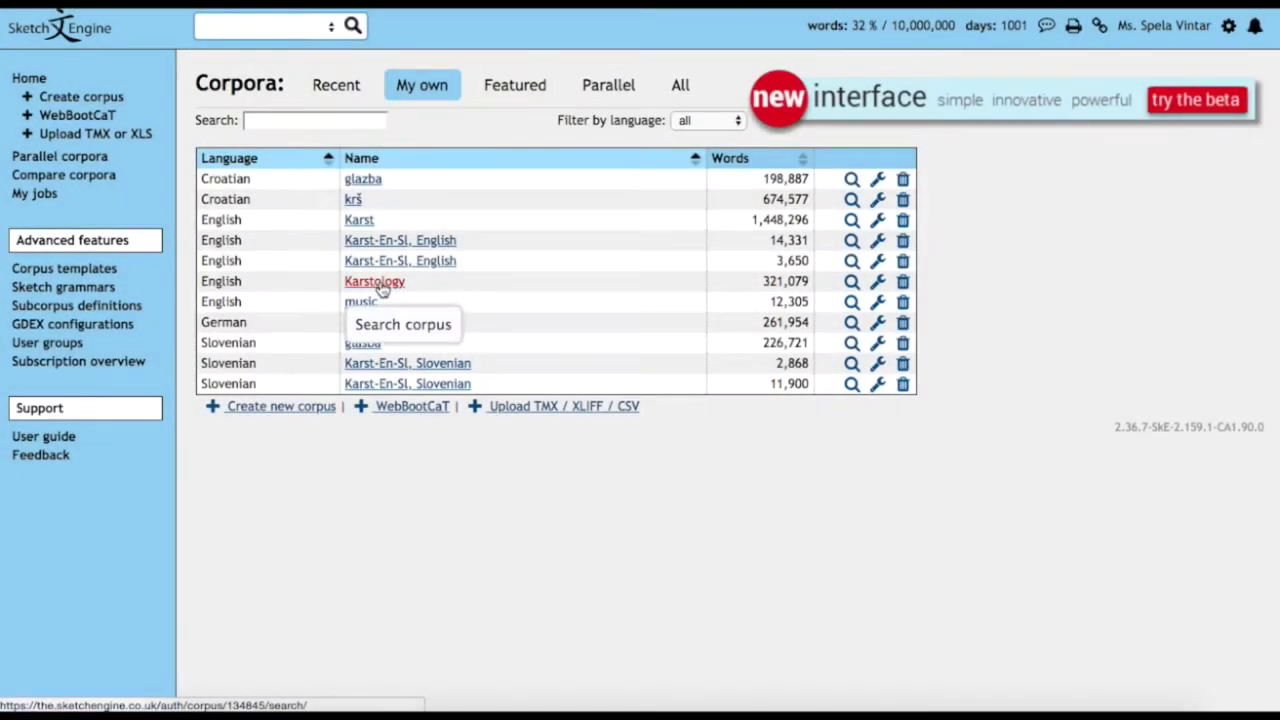
# Open the Karstology corpus from My own corpora and bring up its Word list options form
pyautogui.click(375, 284)
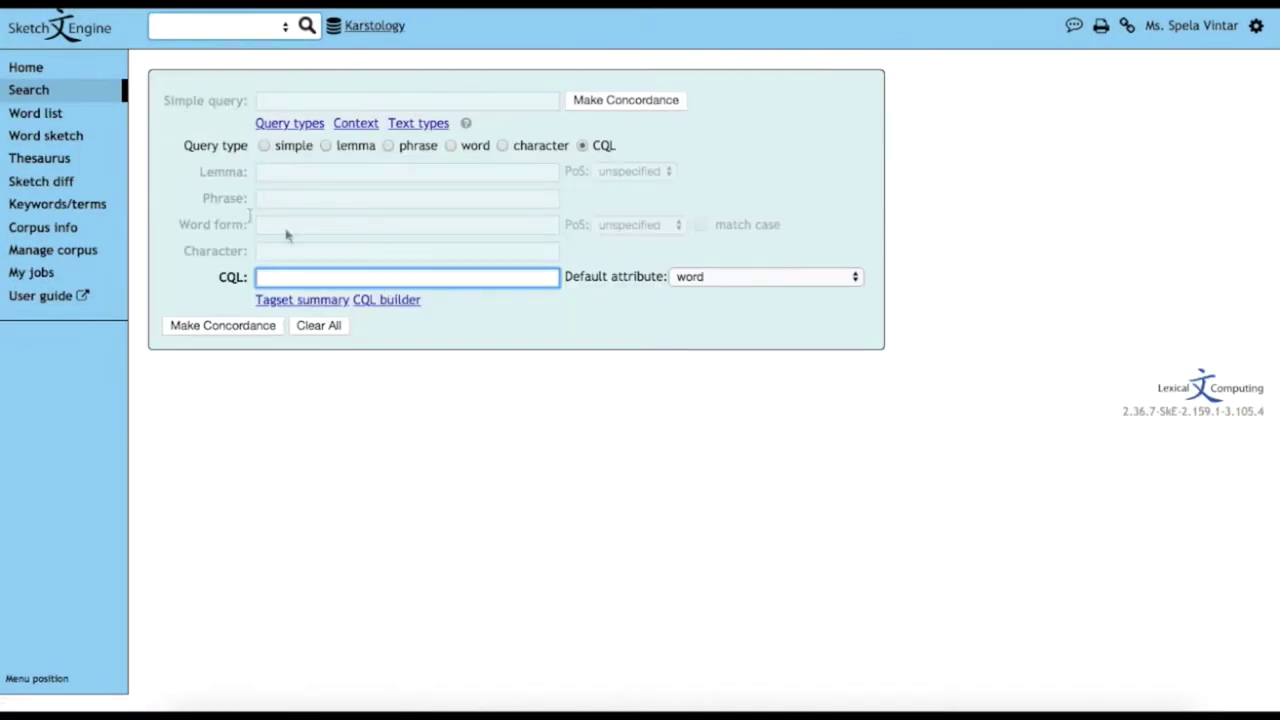
pyautogui.click(36, 113)
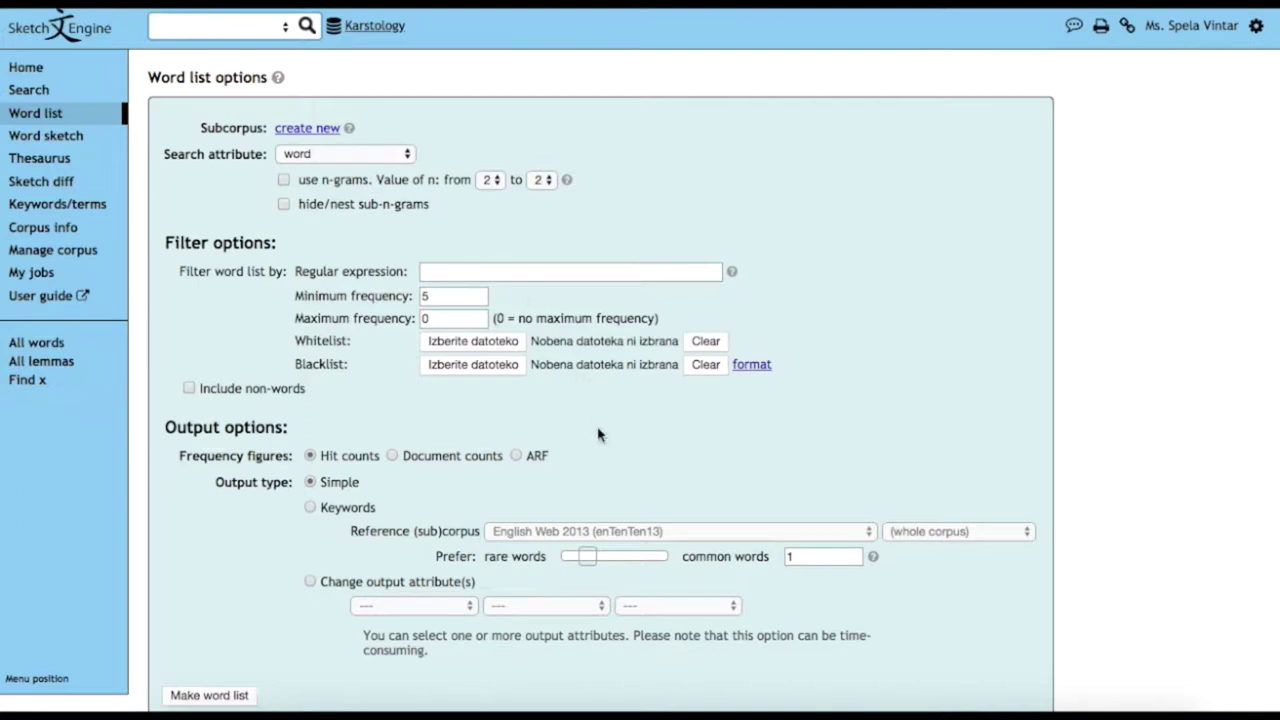
pyautogui.scroll(-2, 598, 434)
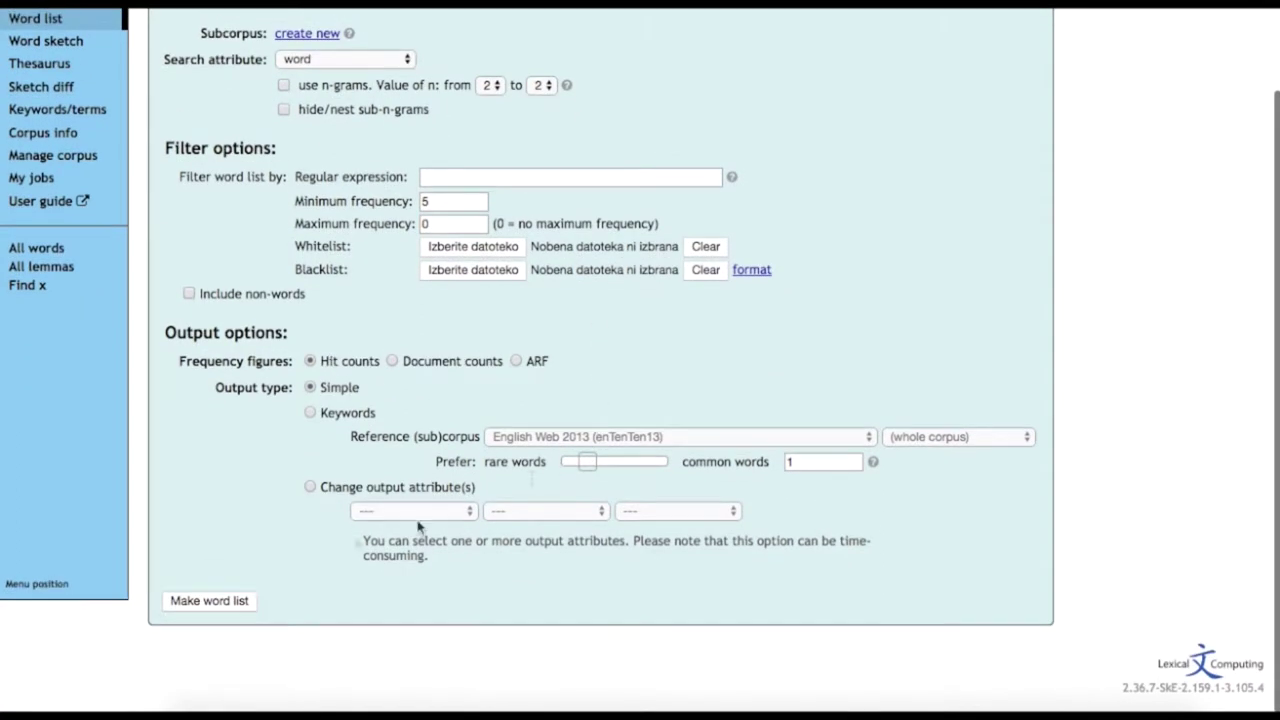
# Generate the default 6,003-item word list and browse the frequencies, led by the, of and and
pyautogui.click(223, 603)
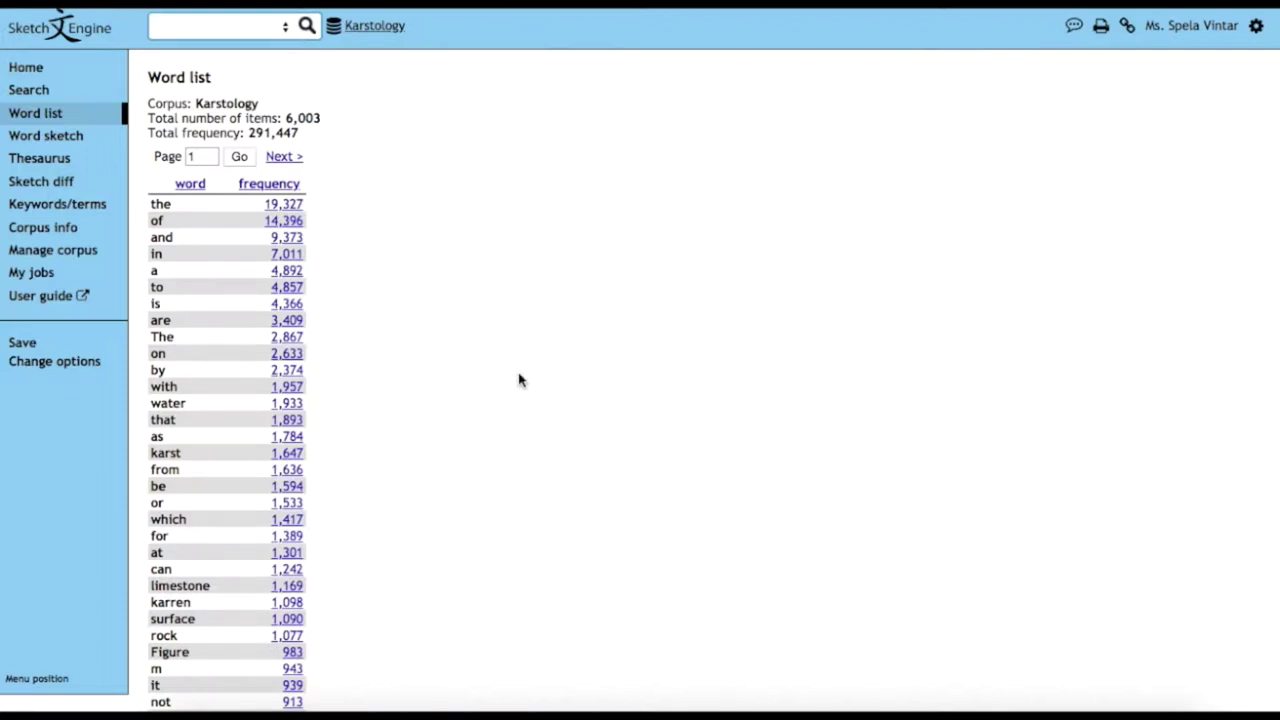
pyautogui.scroll(-5, 519, 379)
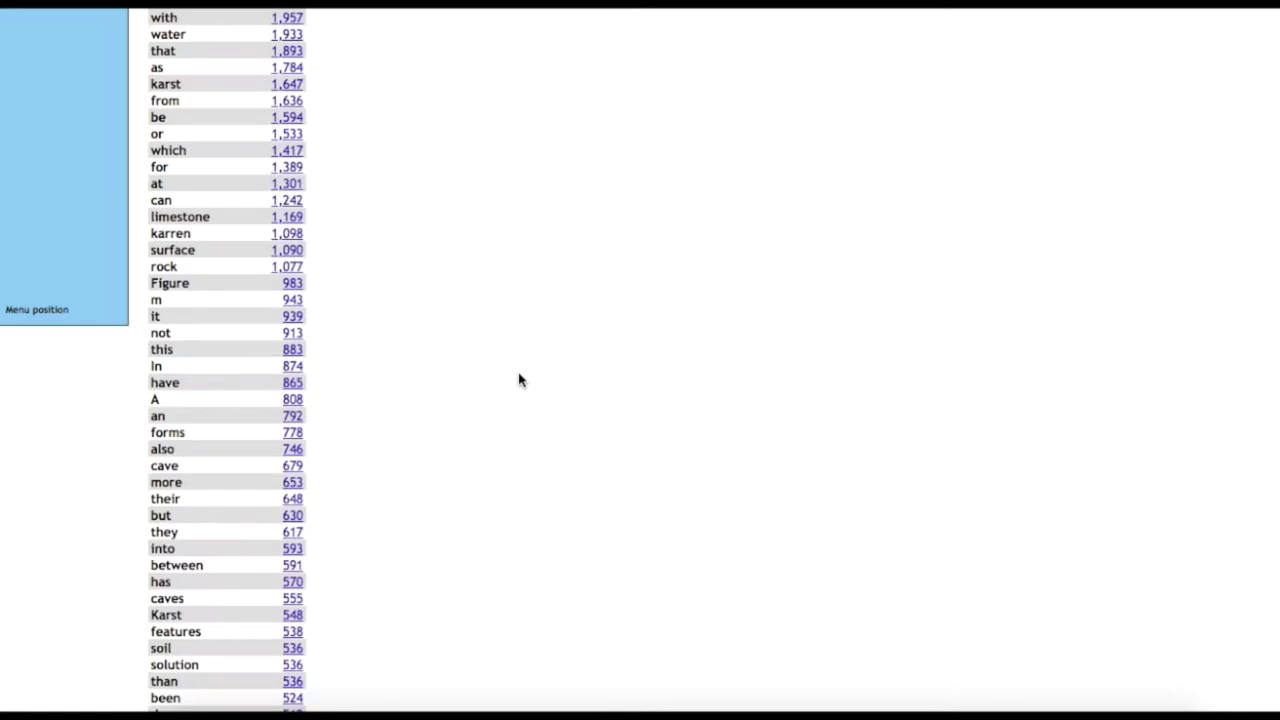
pyautogui.scroll(-3, 519, 379)
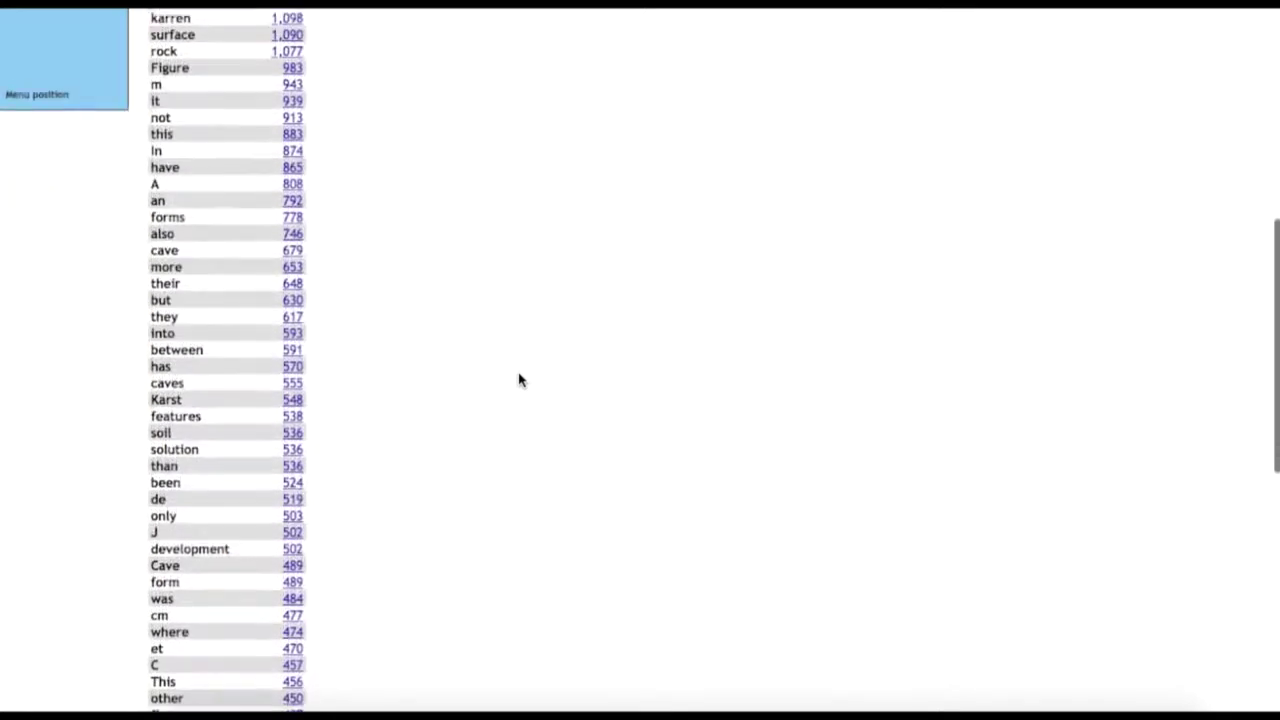
pyautogui.scroll(6, 519, 379)
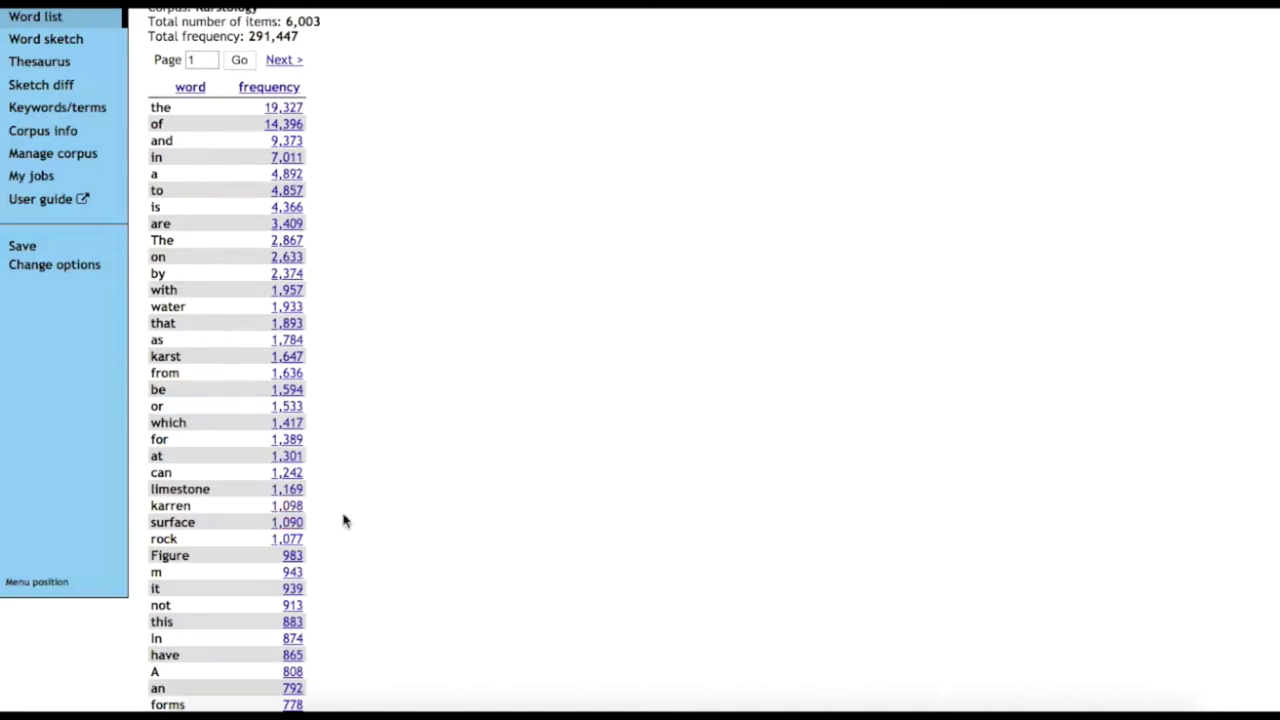
pyautogui.scroll(-2, 344, 520)
pyautogui.scroll(-3, 344, 520)
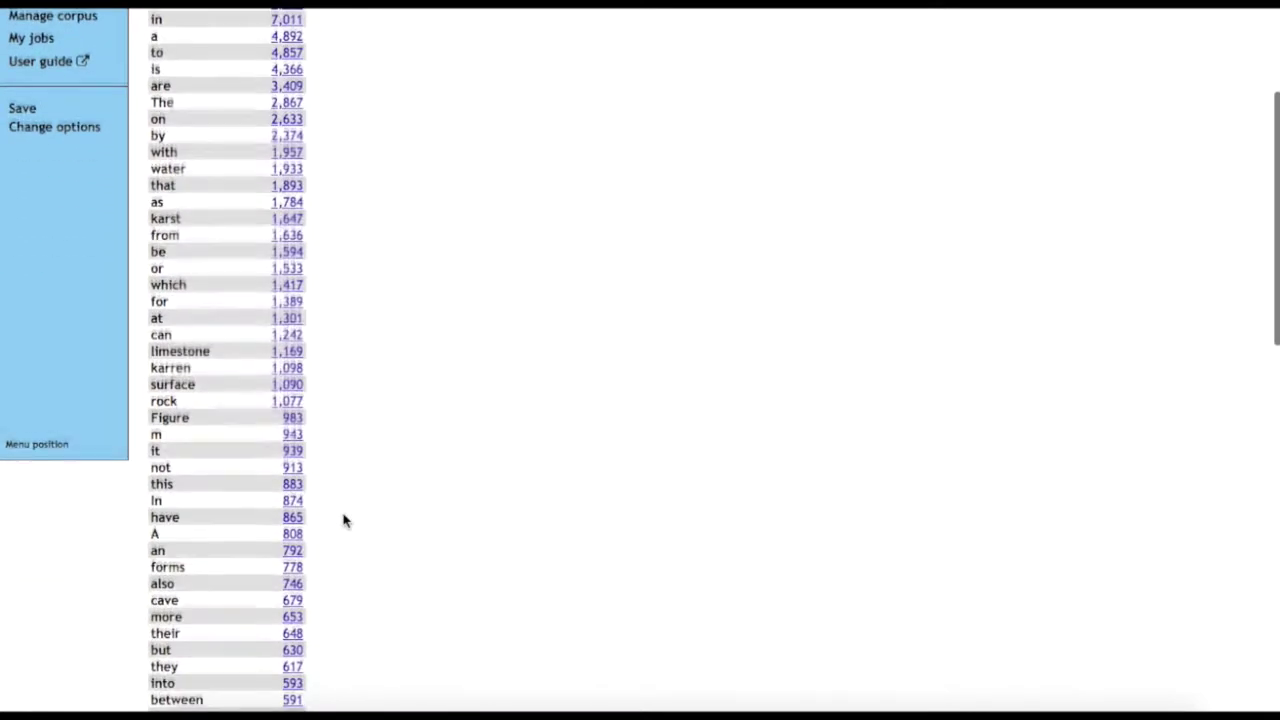
pyautogui.scroll(-3, 344, 520)
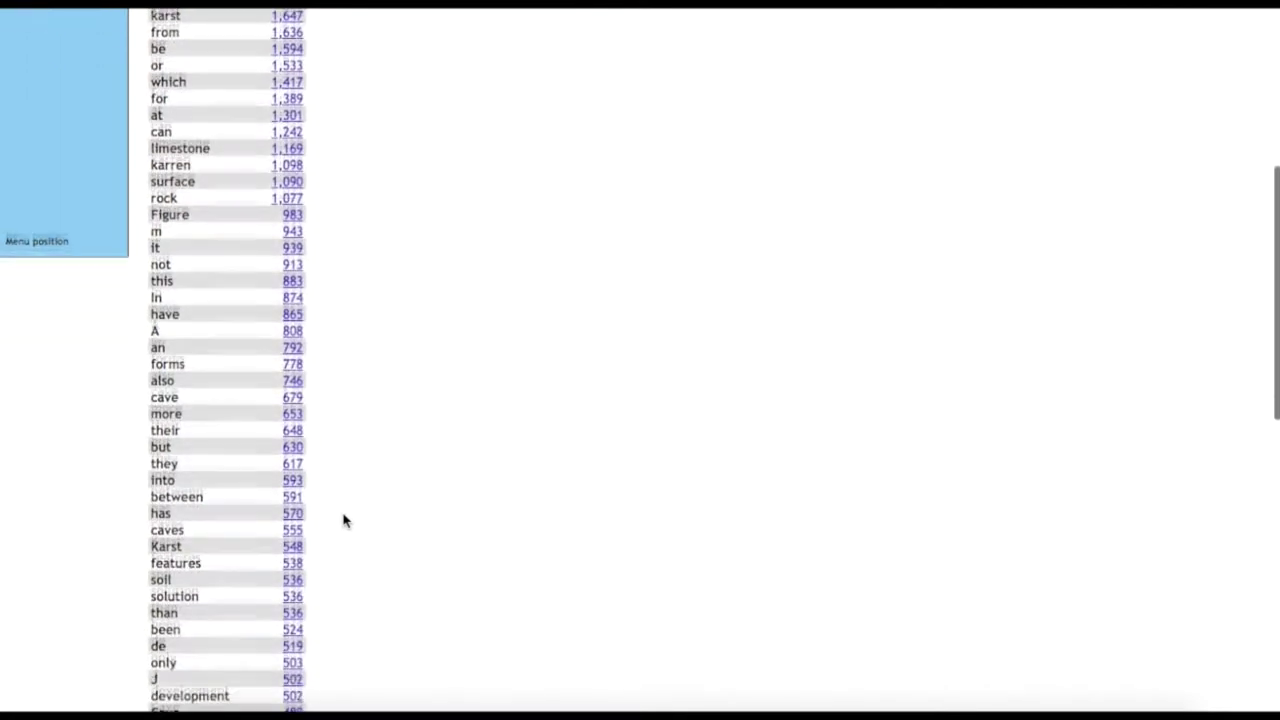
pyautogui.scroll(-3, 344, 520)
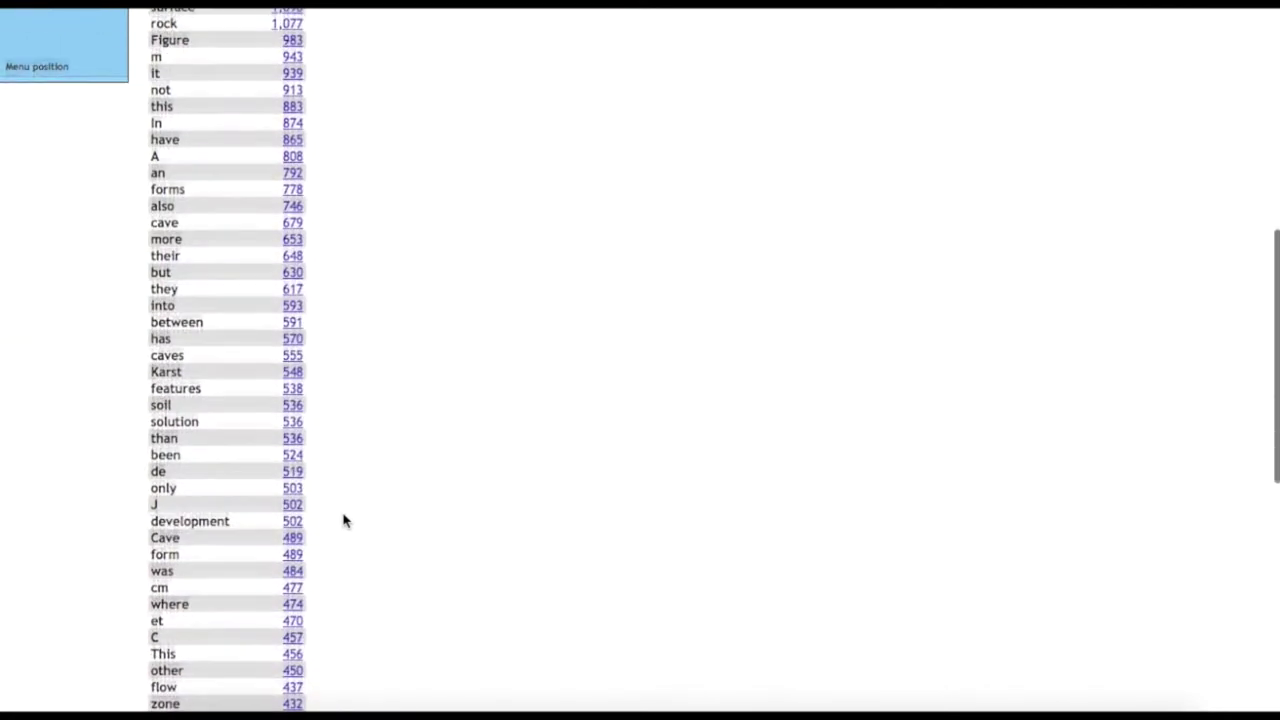
pyautogui.scroll(11, 344, 520)
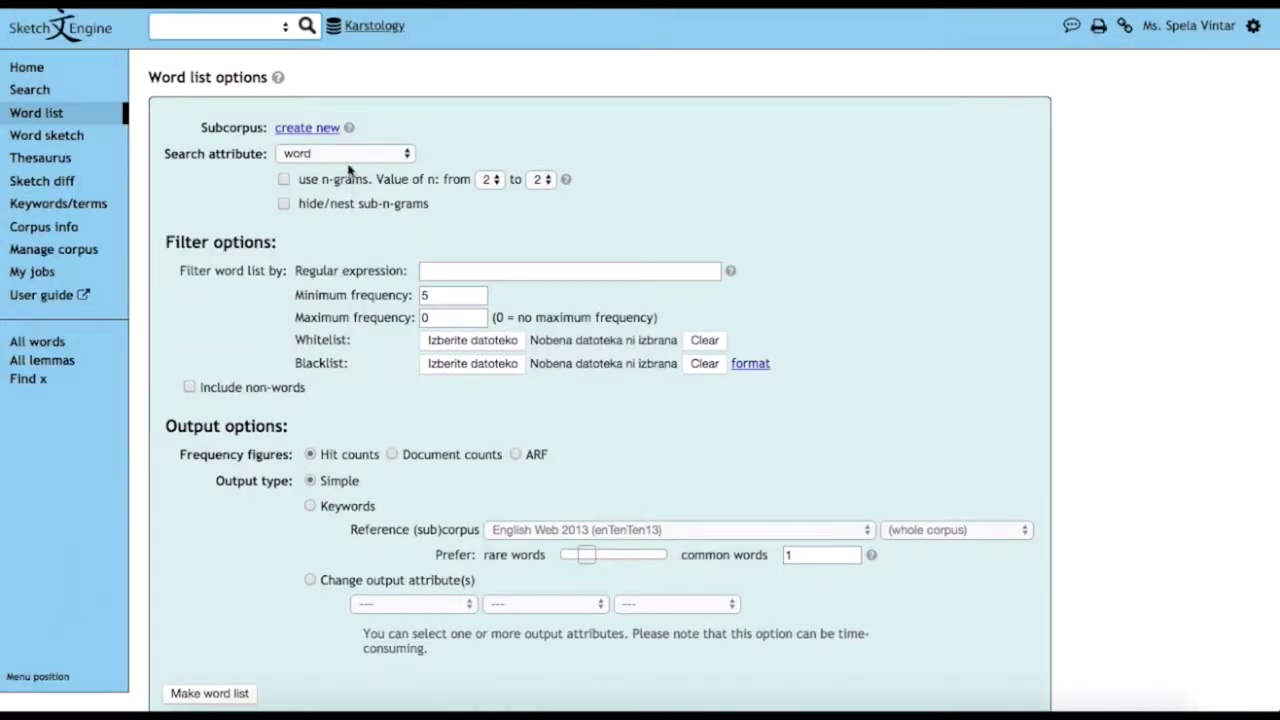
# List lemmas for tags matching N.*, giving 3,199 nouns led by water, karst and surface
pyautogui.click(407, 156)
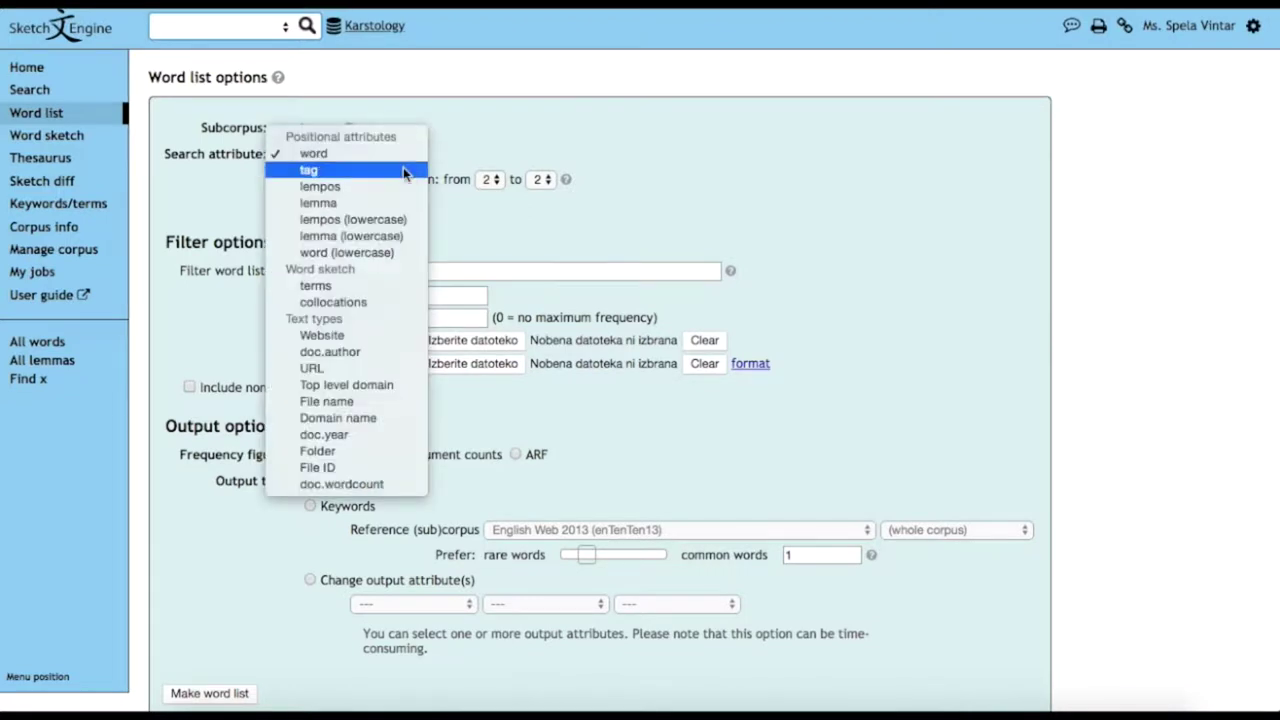
pyautogui.click(404, 170)
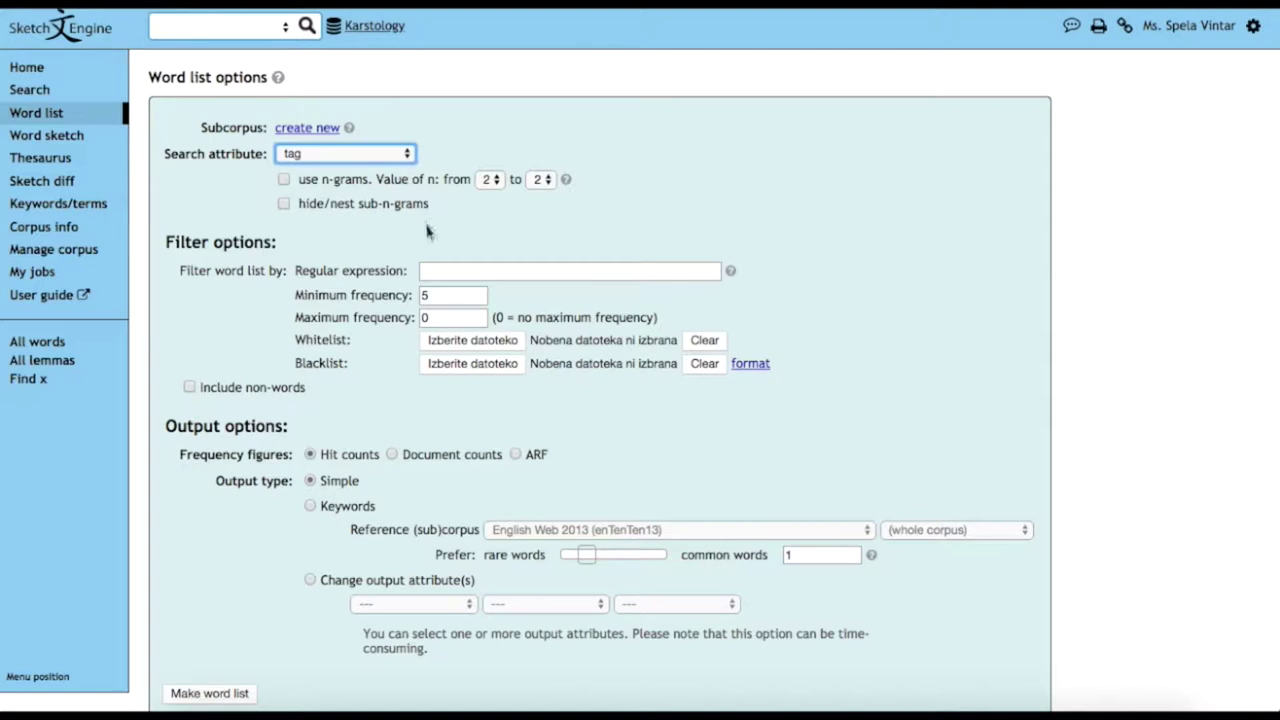
pyautogui.click(432, 270)
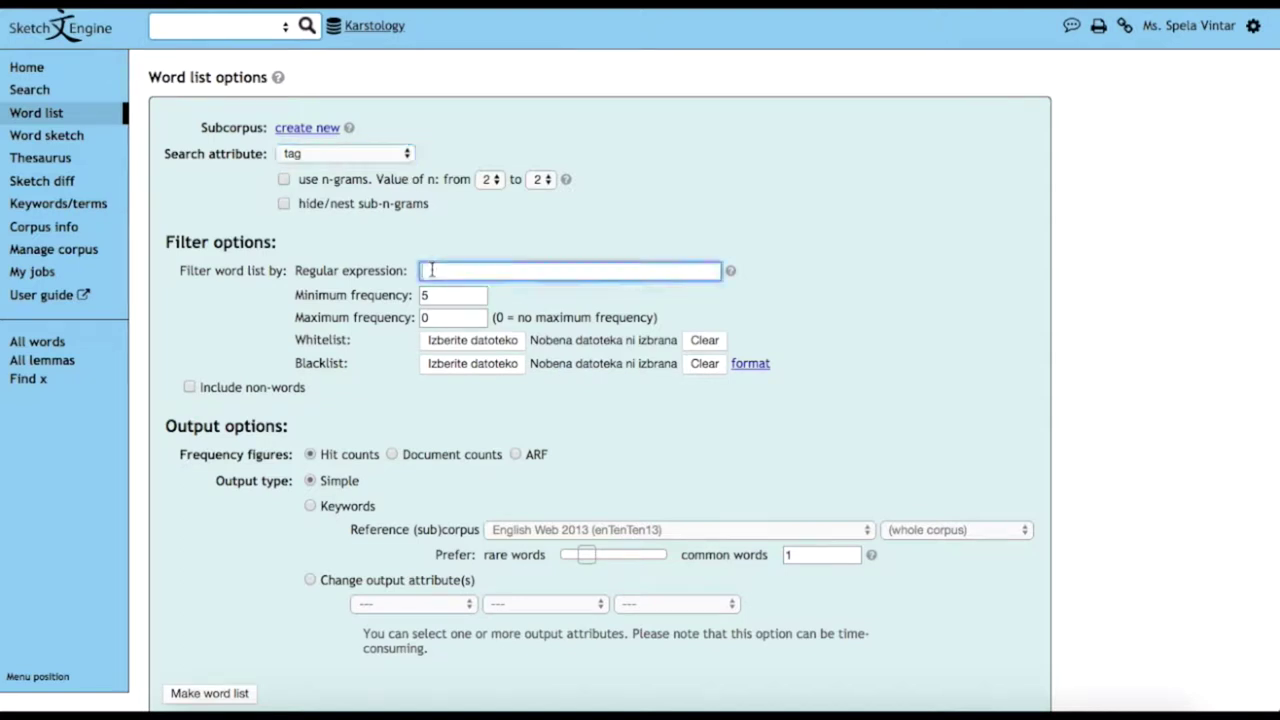
pyautogui.write('N.*')
pyautogui.click(310, 580)
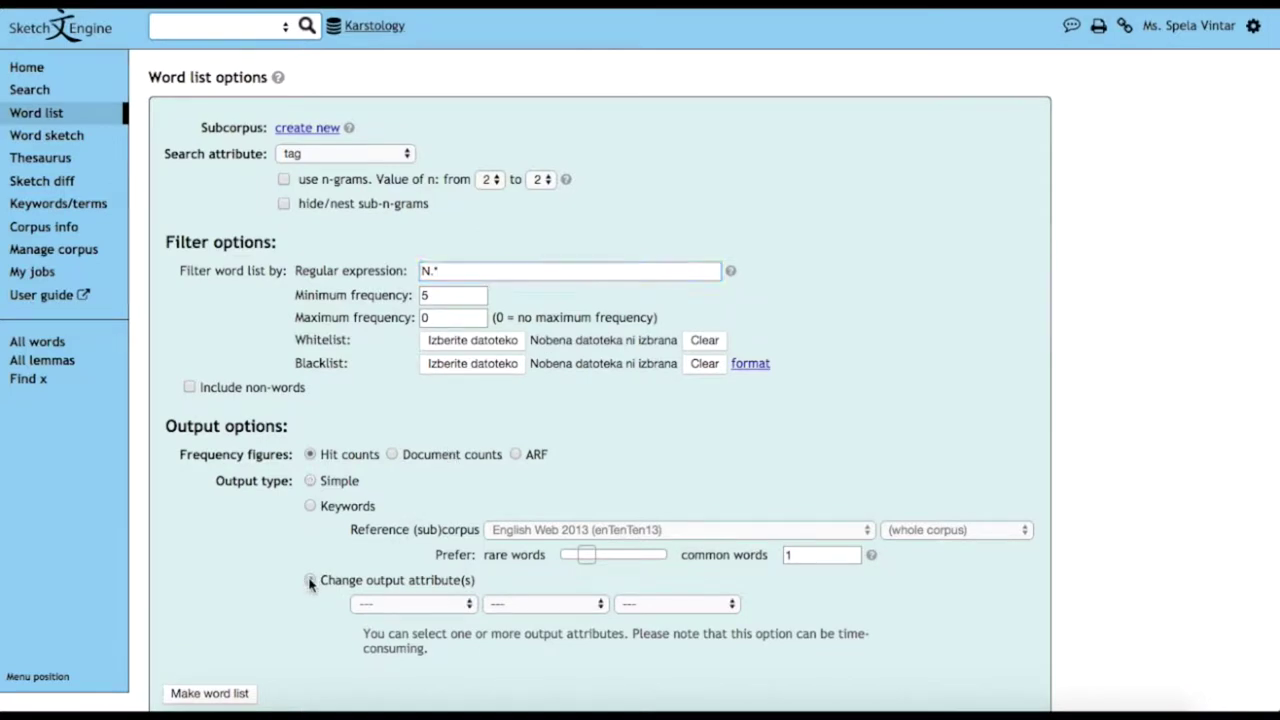
pyautogui.click(470, 607)
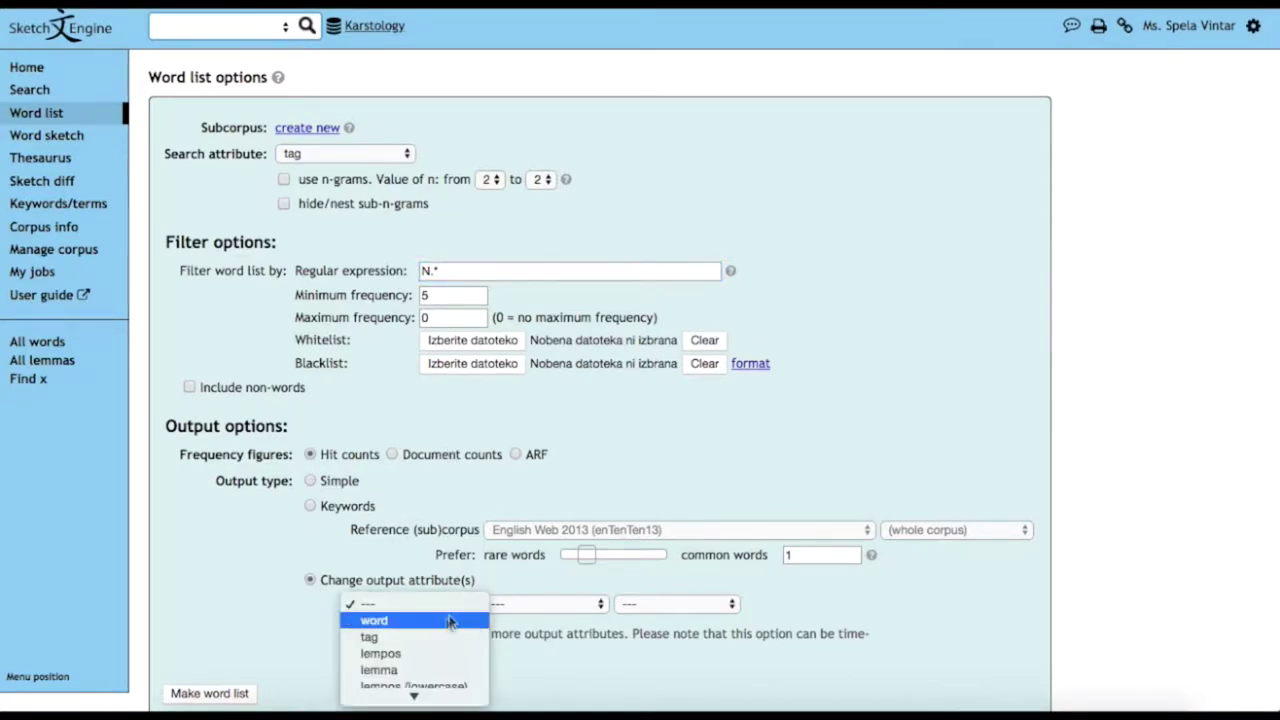
pyautogui.click(449, 670)
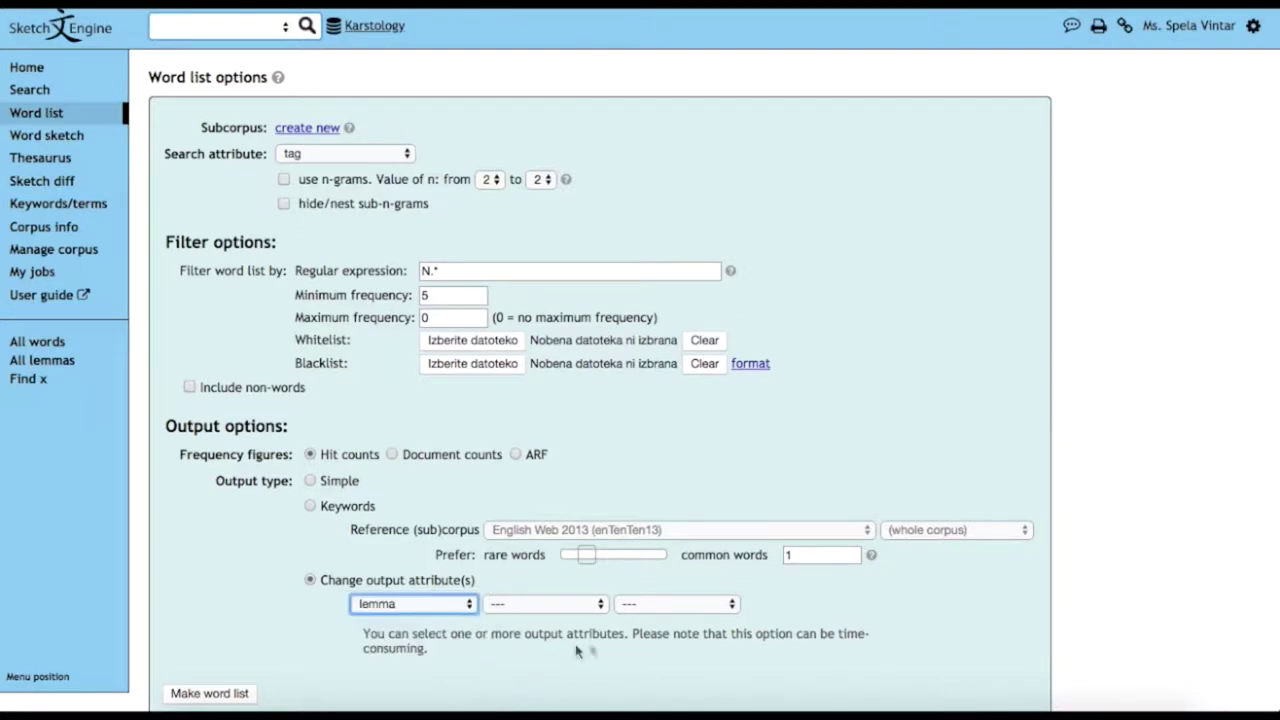
pyautogui.scroll(-2, 845, 583)
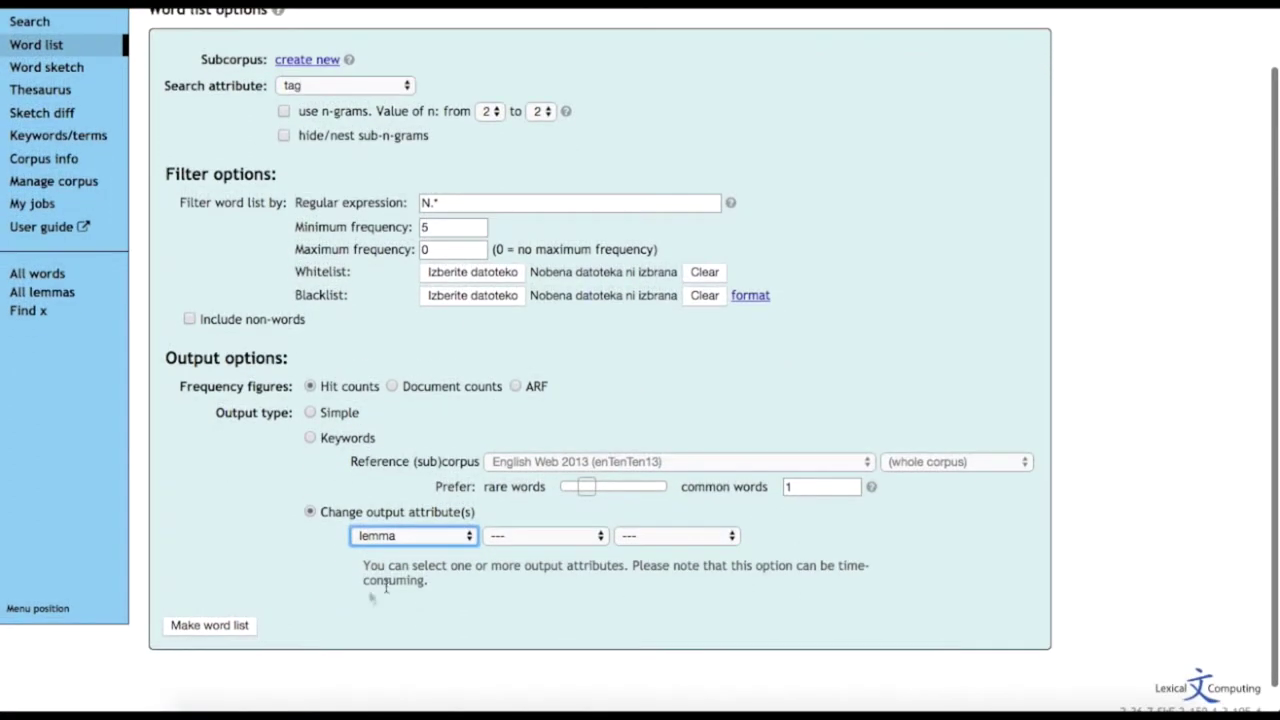
pyautogui.click(224, 628)
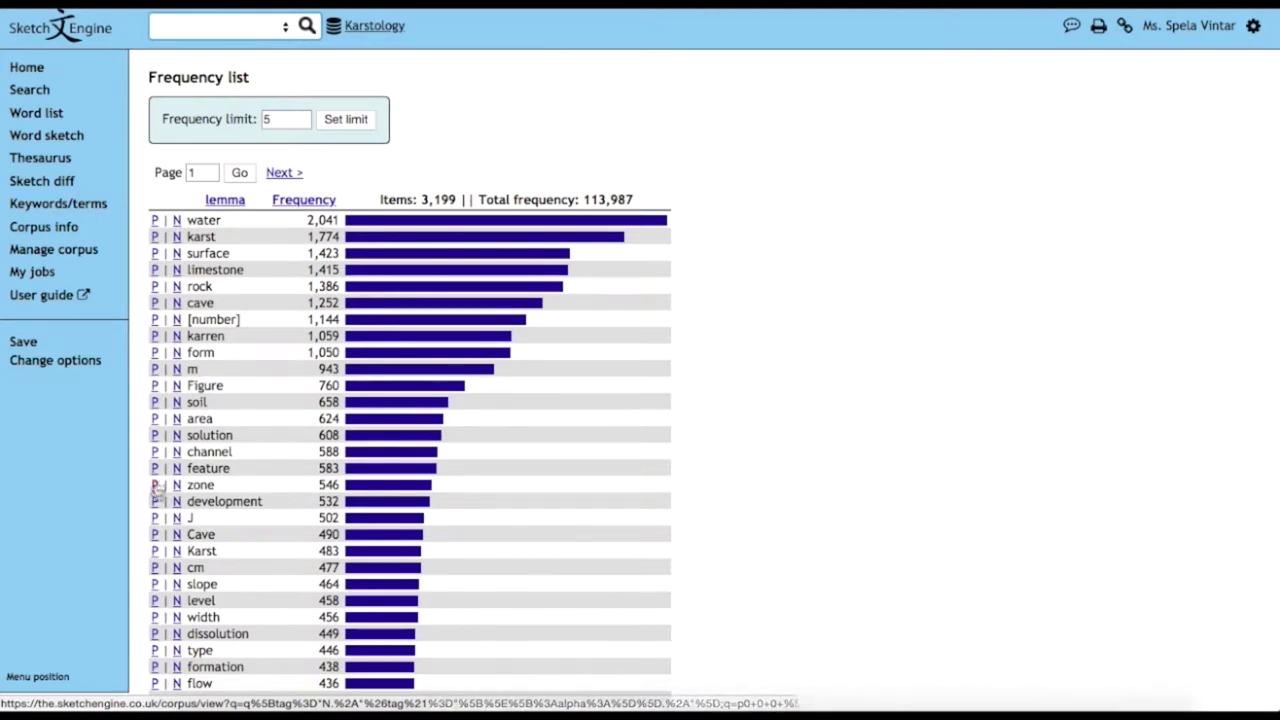
pyautogui.click(155, 634)
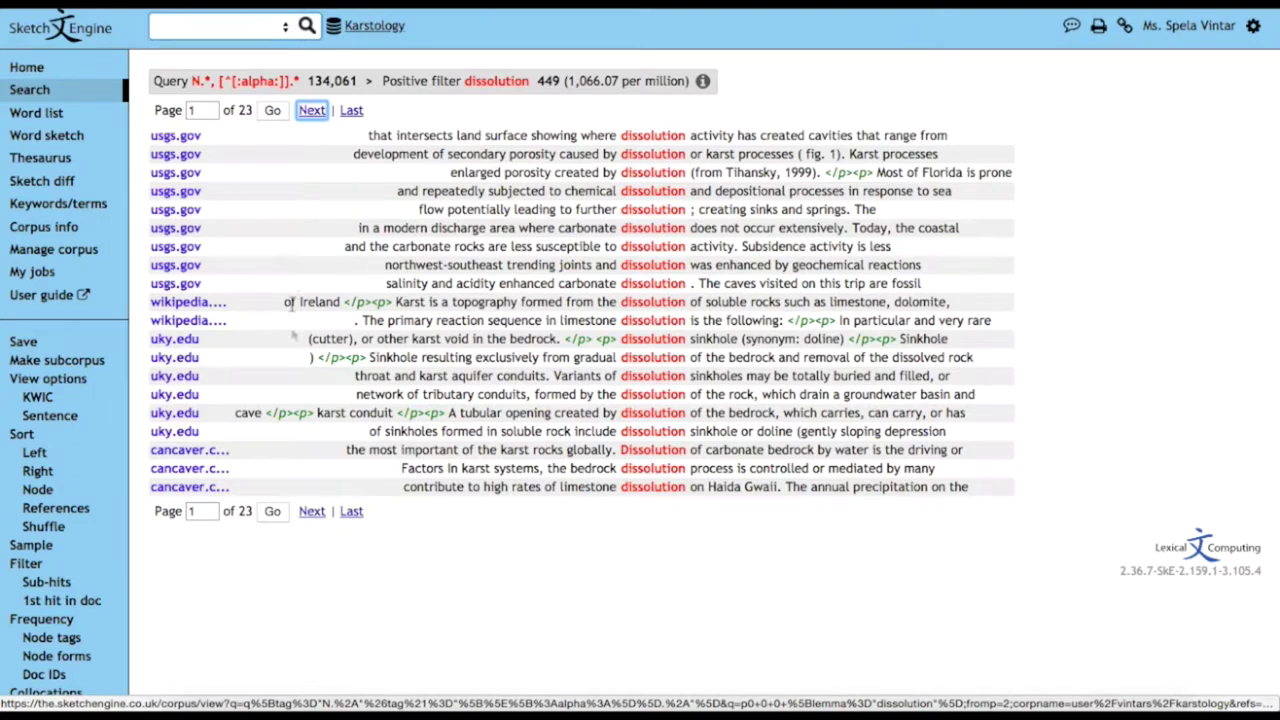
pyautogui.click(312, 513)
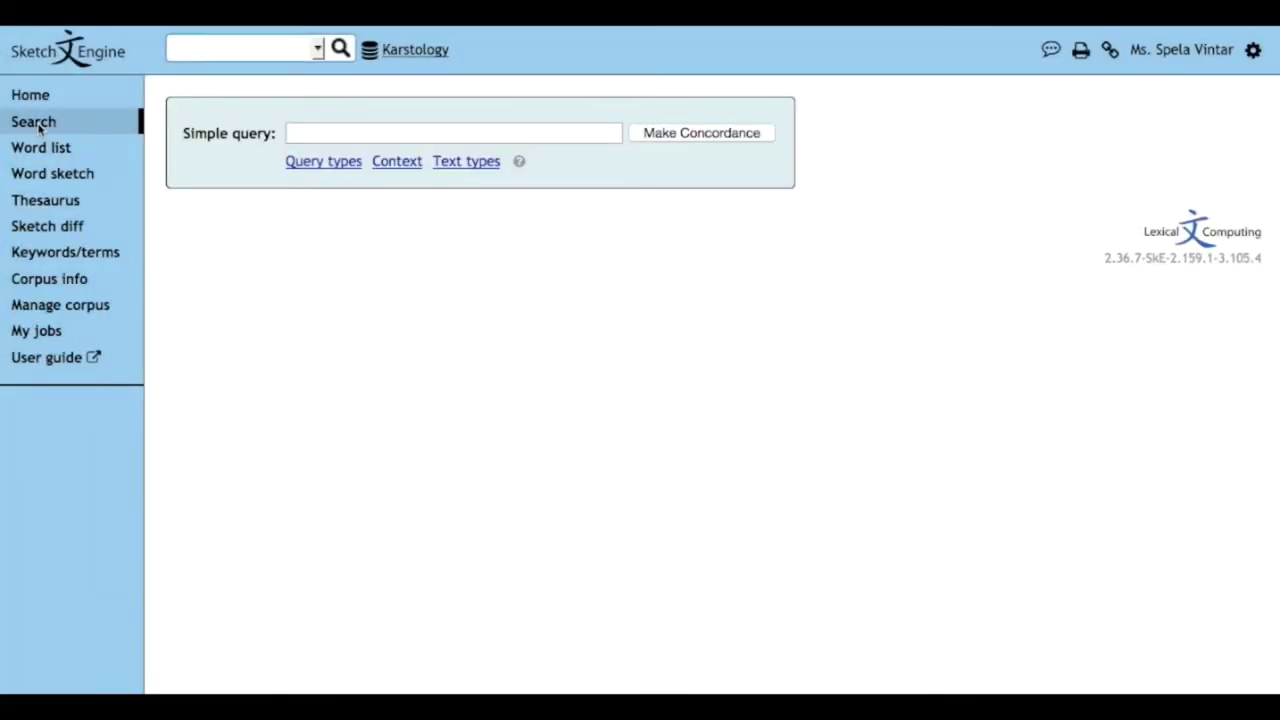
# Make a limestone concordance, page through to page 3, then sort the 1,505 hits by left context
pyautogui.click(295, 131)
pyautogui.write('limestone')
pyautogui.click(680, 141)
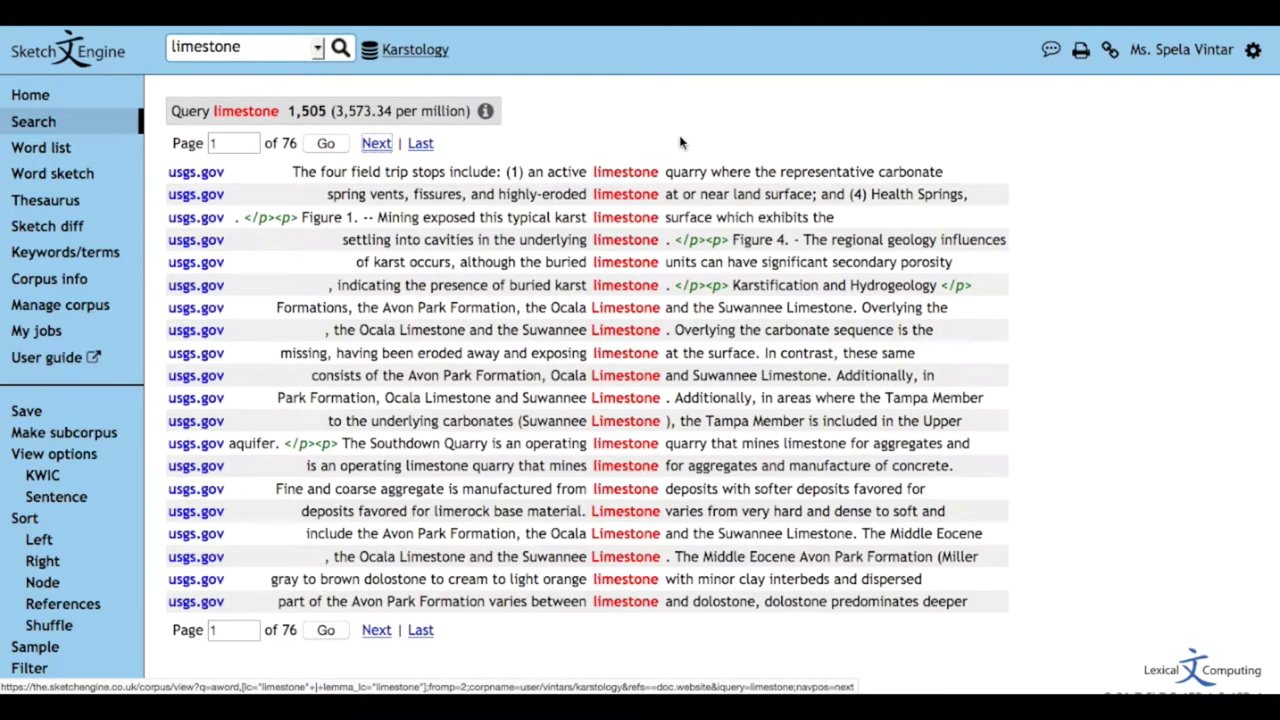
pyautogui.click(377, 630)
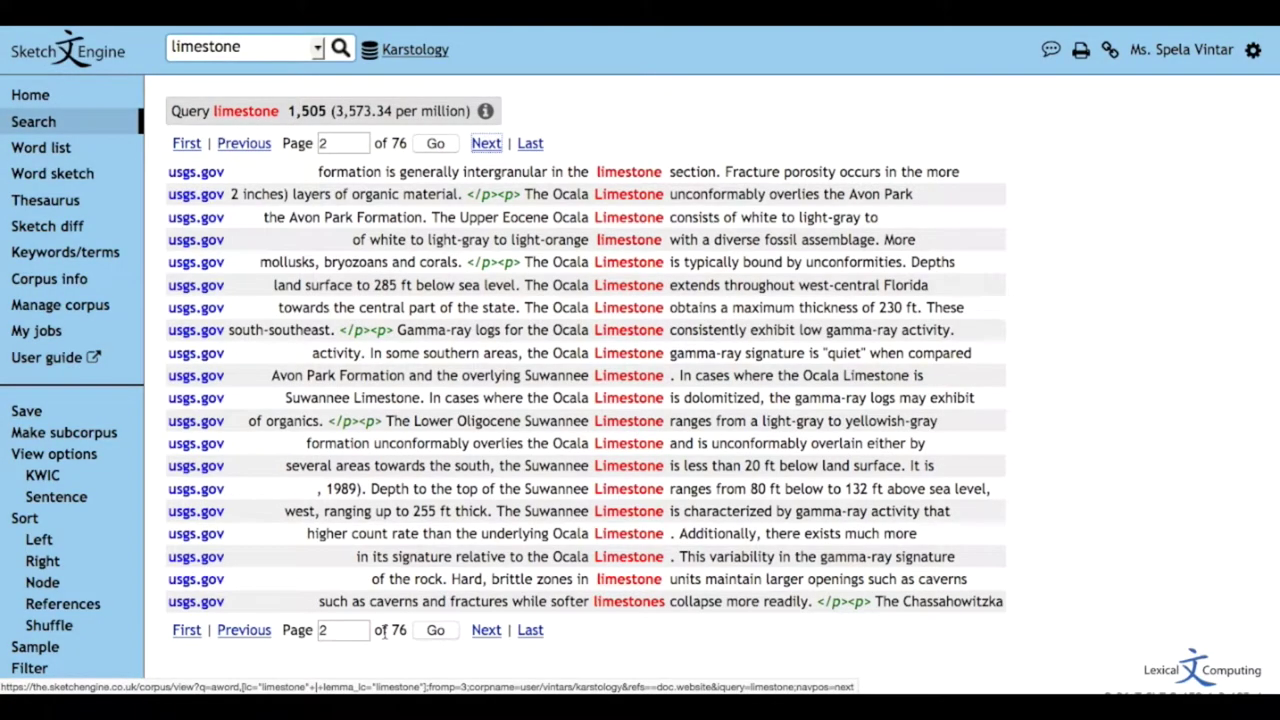
pyautogui.click(485, 634)
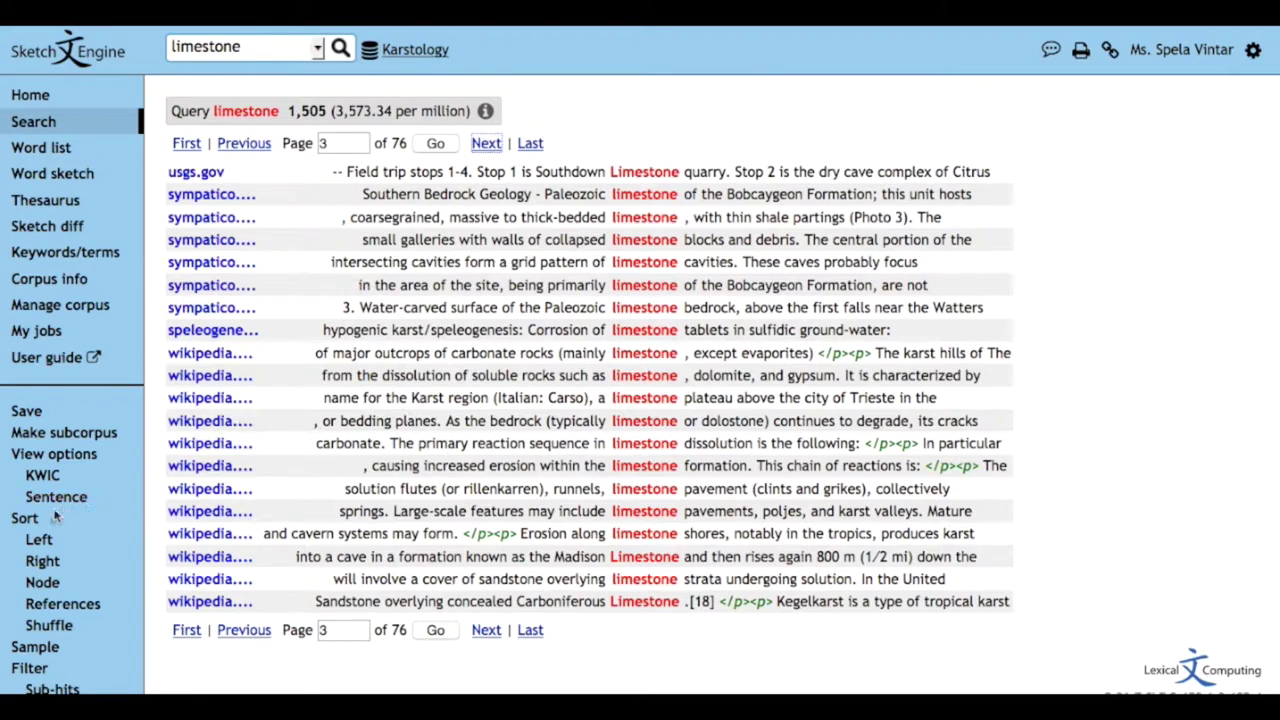
pyautogui.click(40, 541)
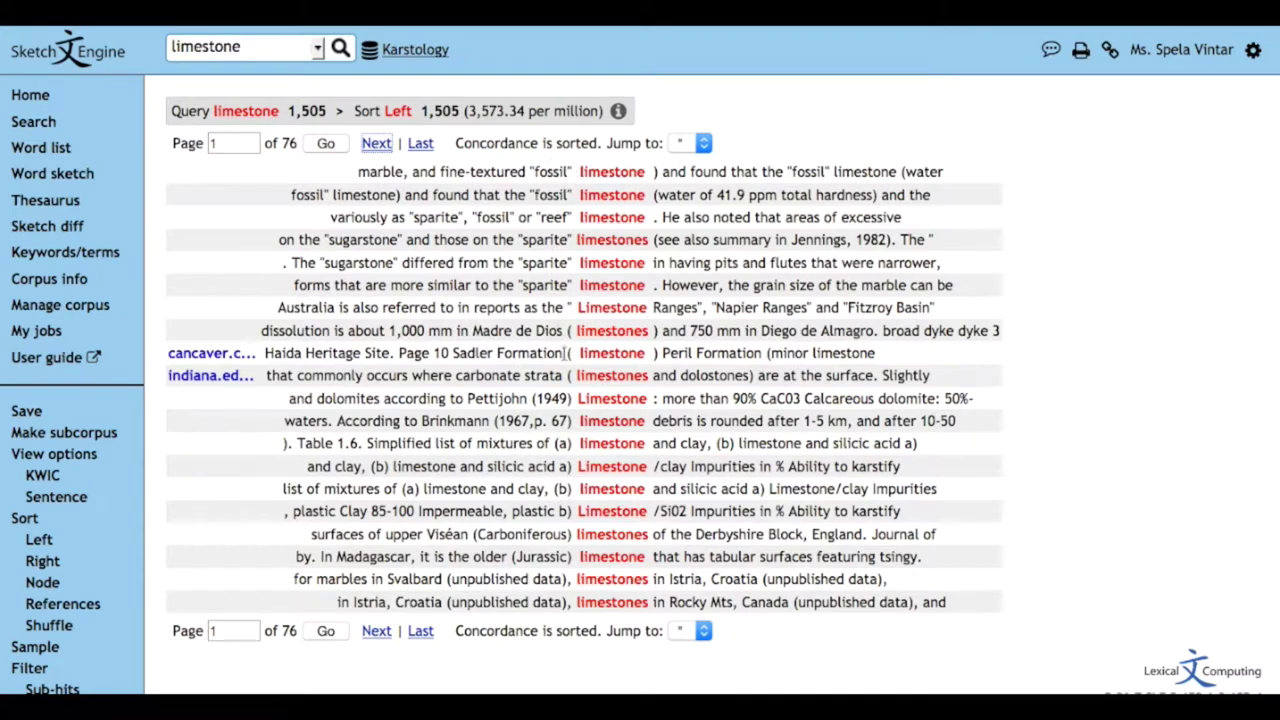
# Jump to left contexts starting with 'a' and page forward to page 15 of 76
pyautogui.click(703, 631)
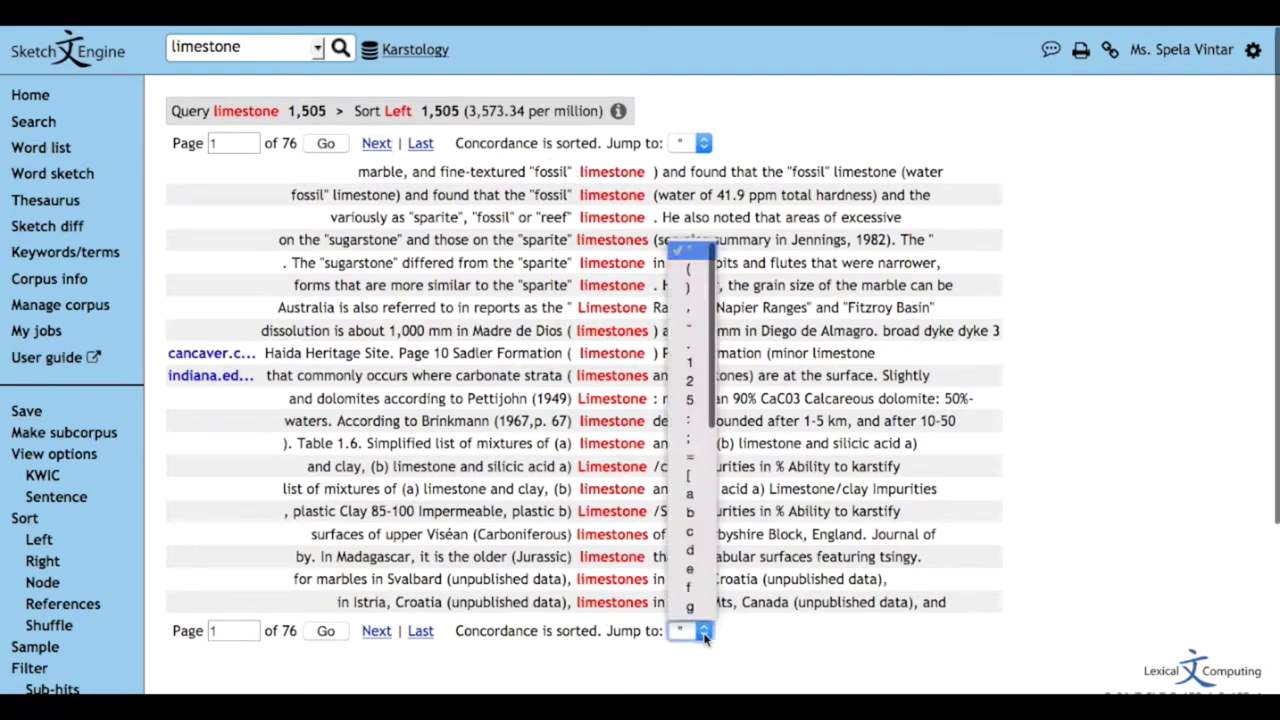
pyautogui.click(700, 500)
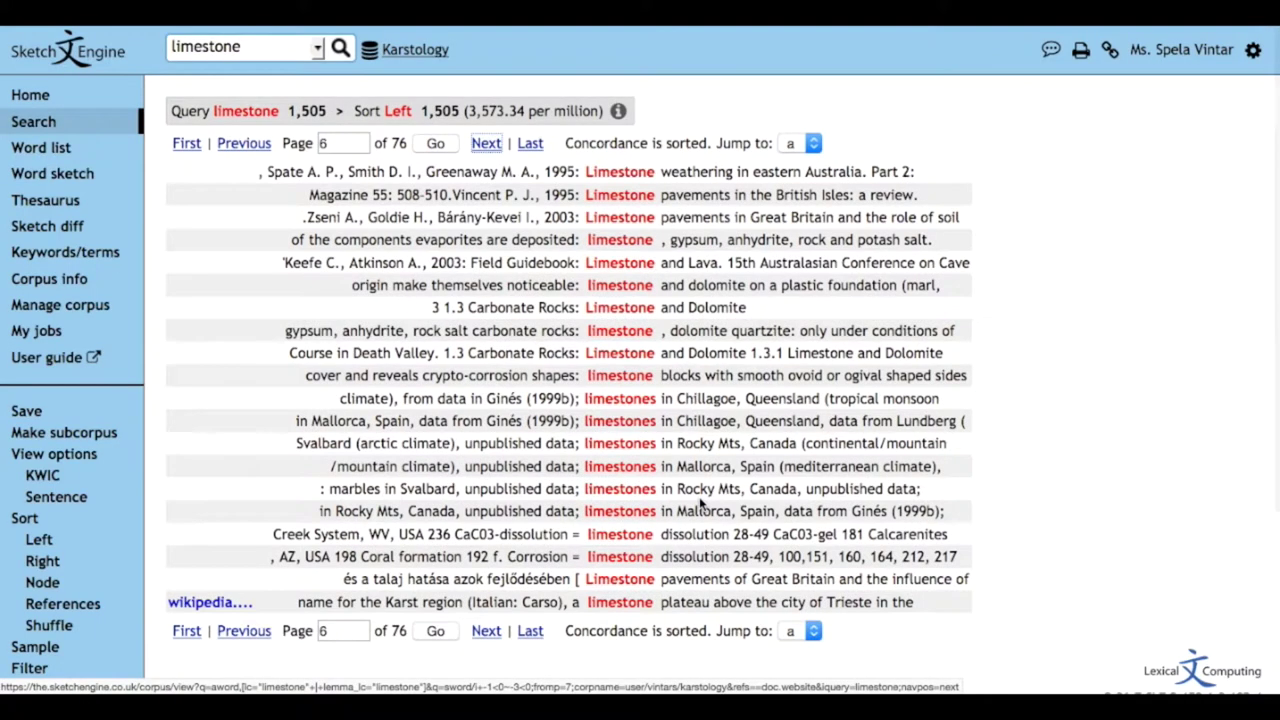
pyautogui.click(486, 631)
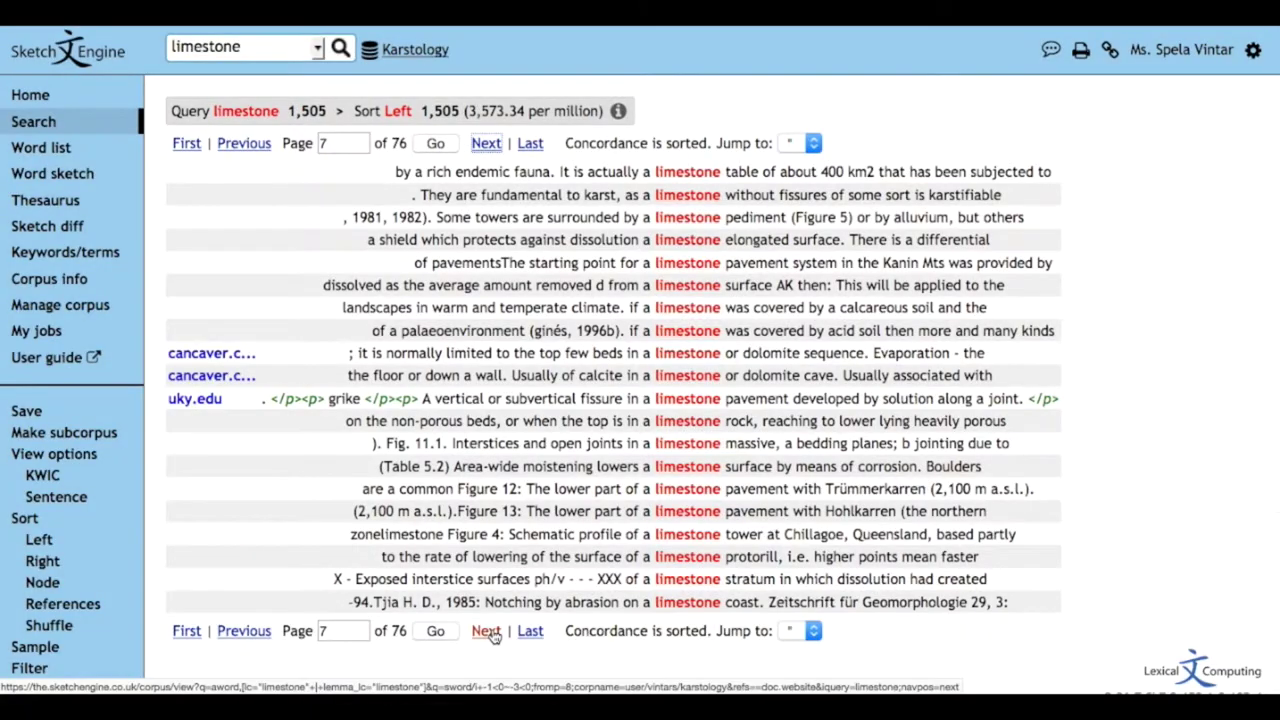
pyautogui.click(486, 631)
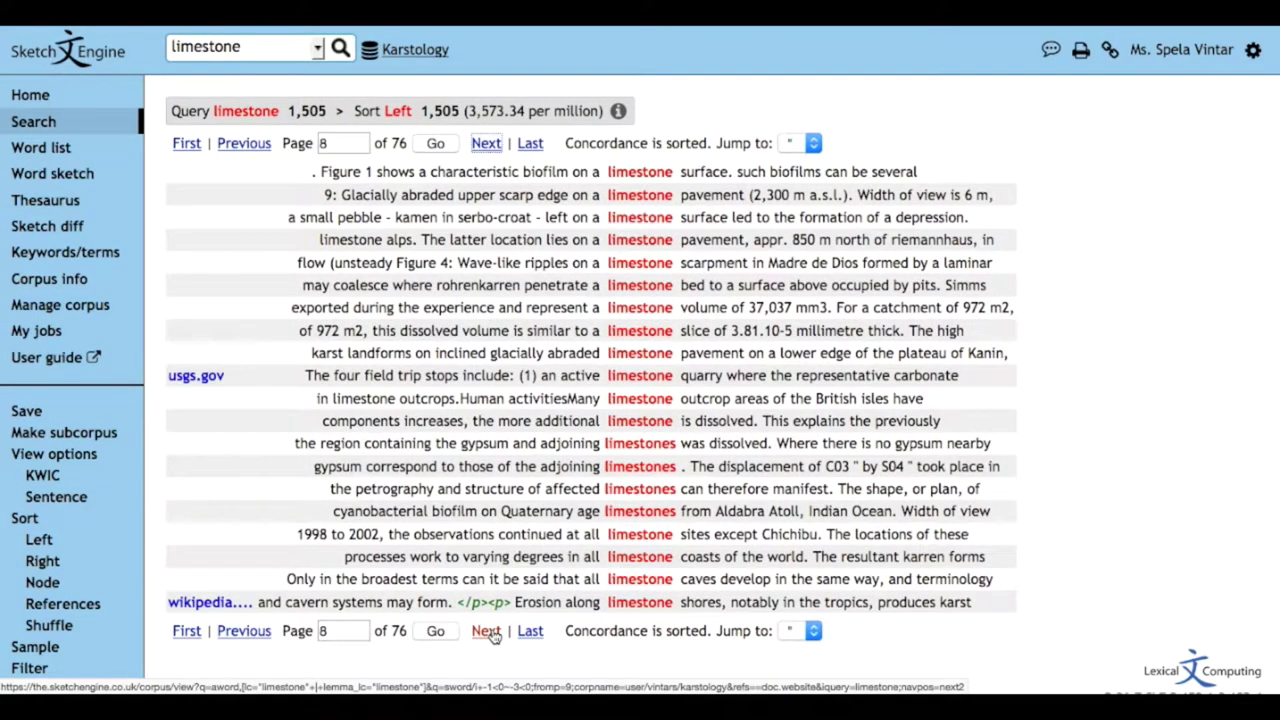
pyautogui.click(488, 632)
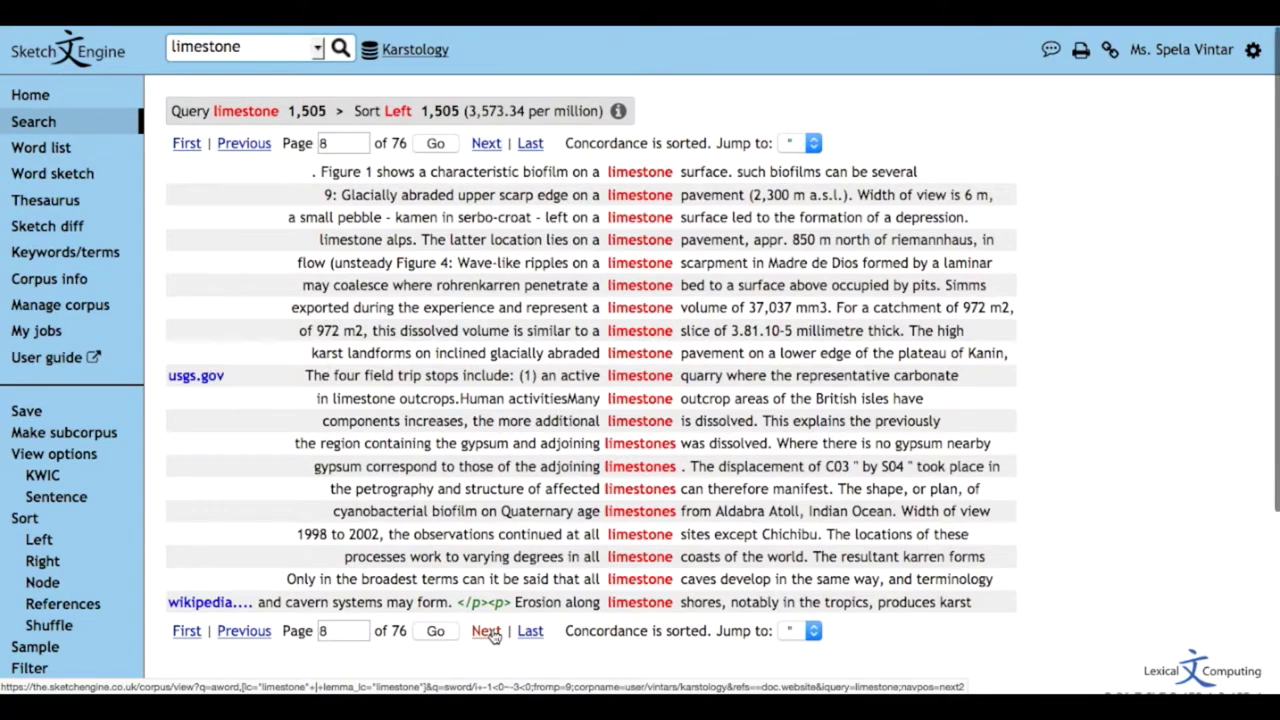
pyautogui.click(486, 631)
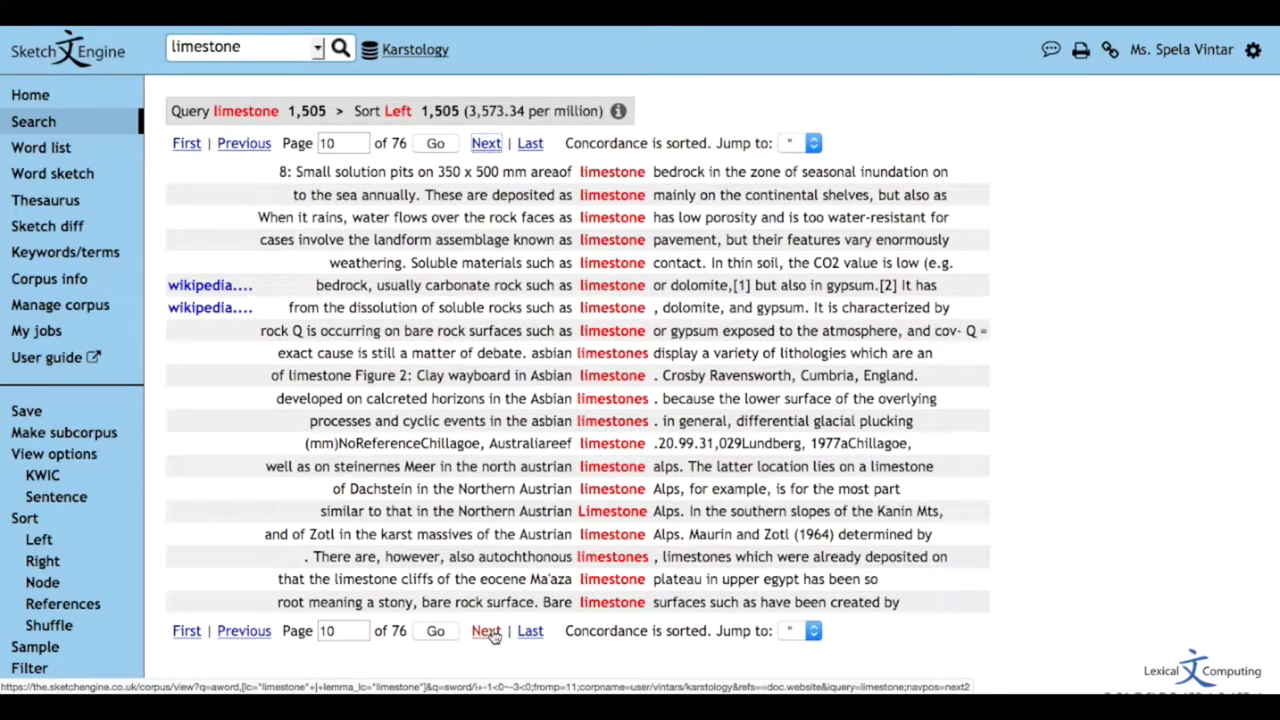
pyautogui.click(486, 631)
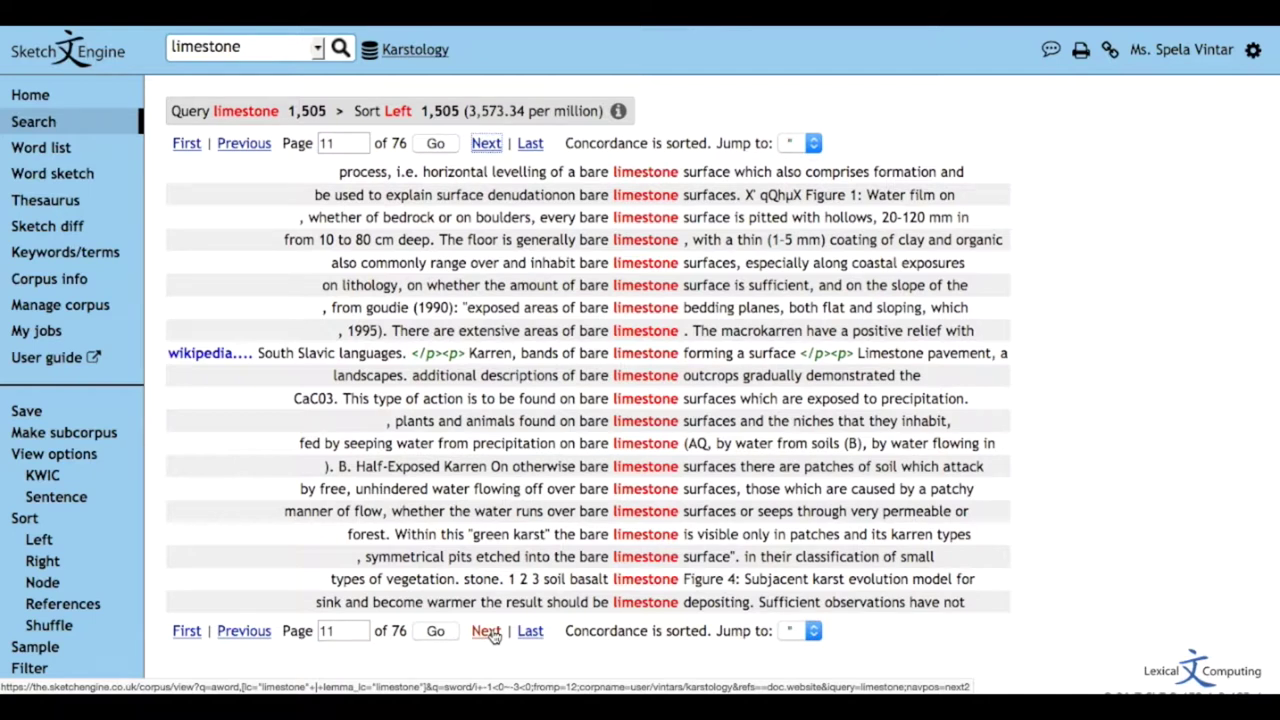
pyautogui.click(486, 631)
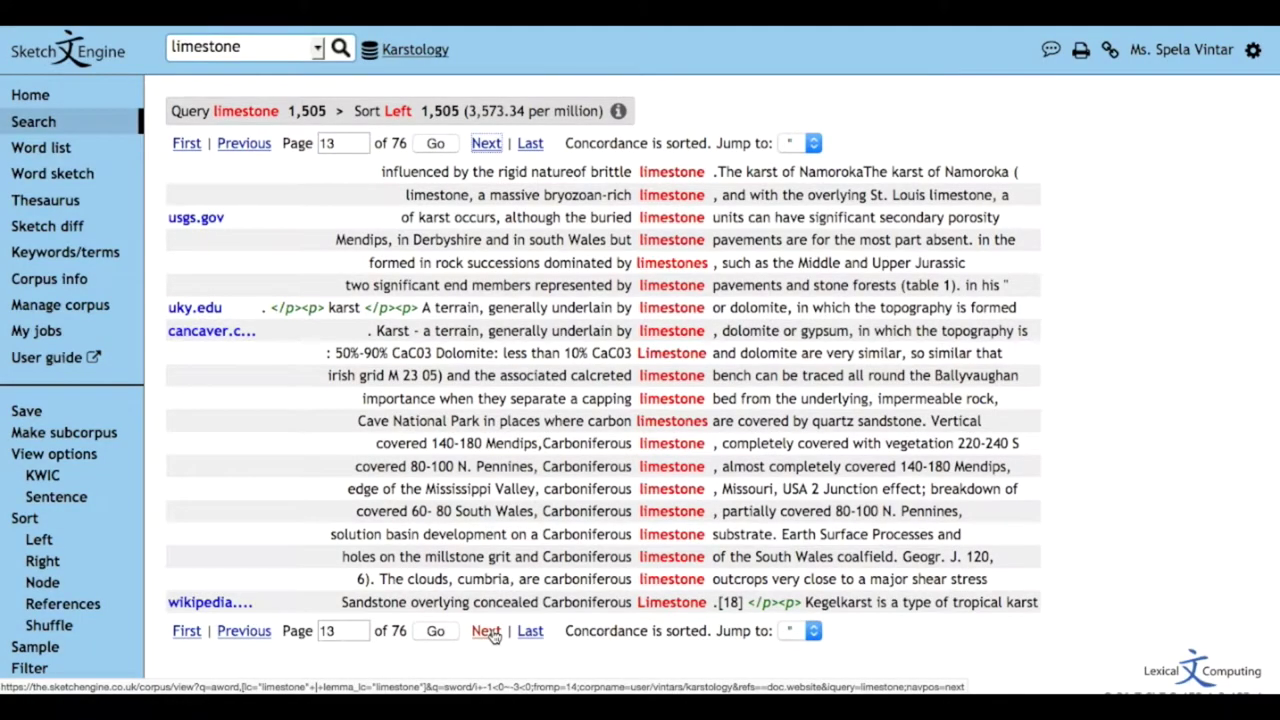
pyautogui.click(487, 631)
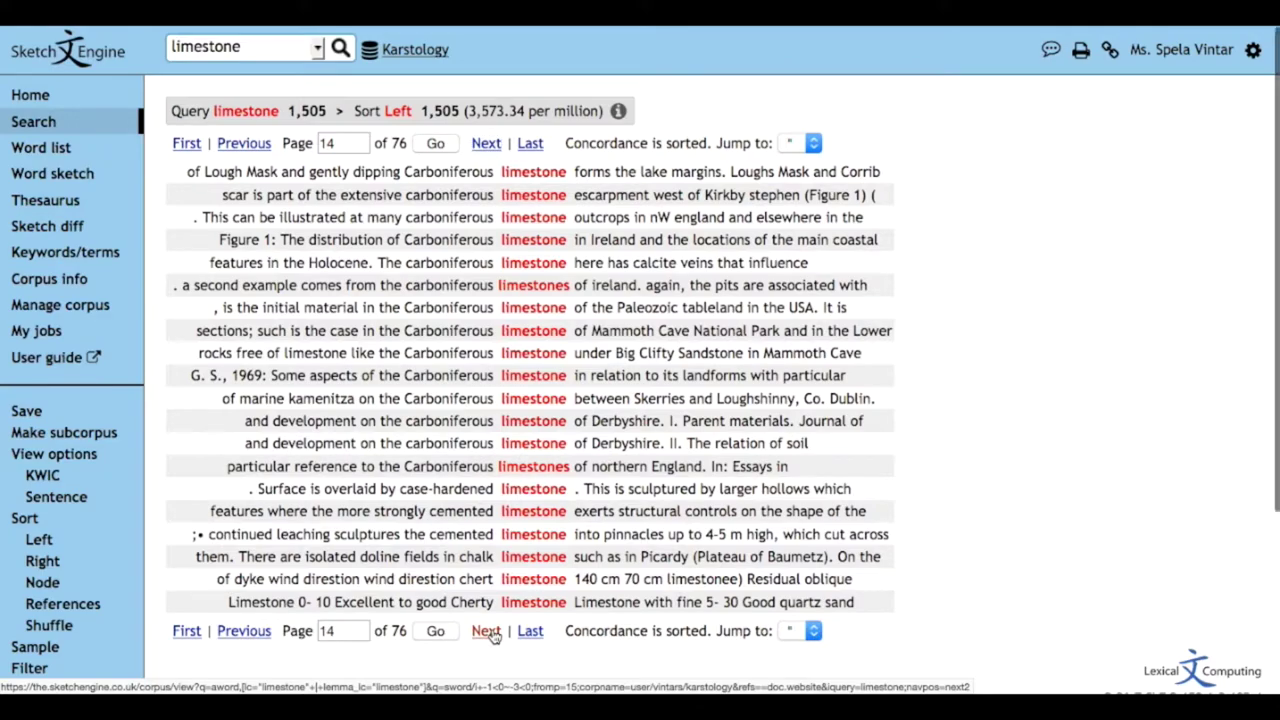
pyautogui.click(487, 631)
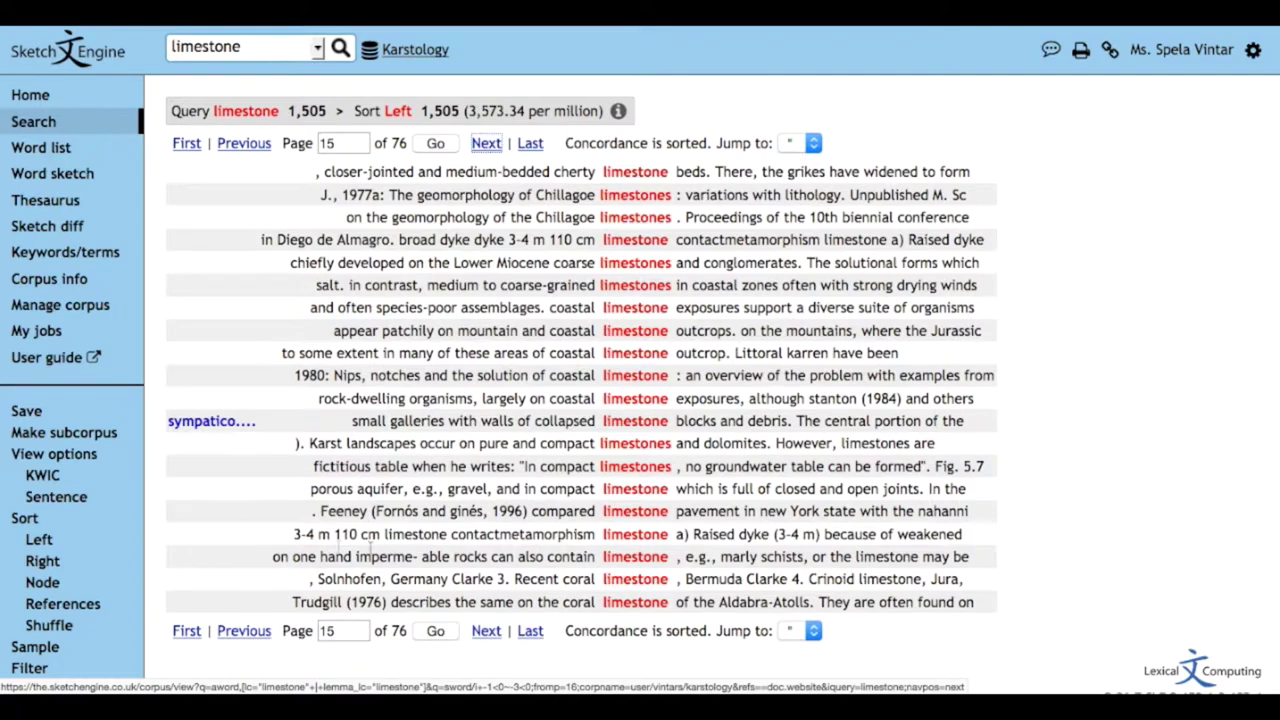
# Sort the limestone hits by right context, jump to contexts starting with 'b', and page forward
pyautogui.click(43, 562)
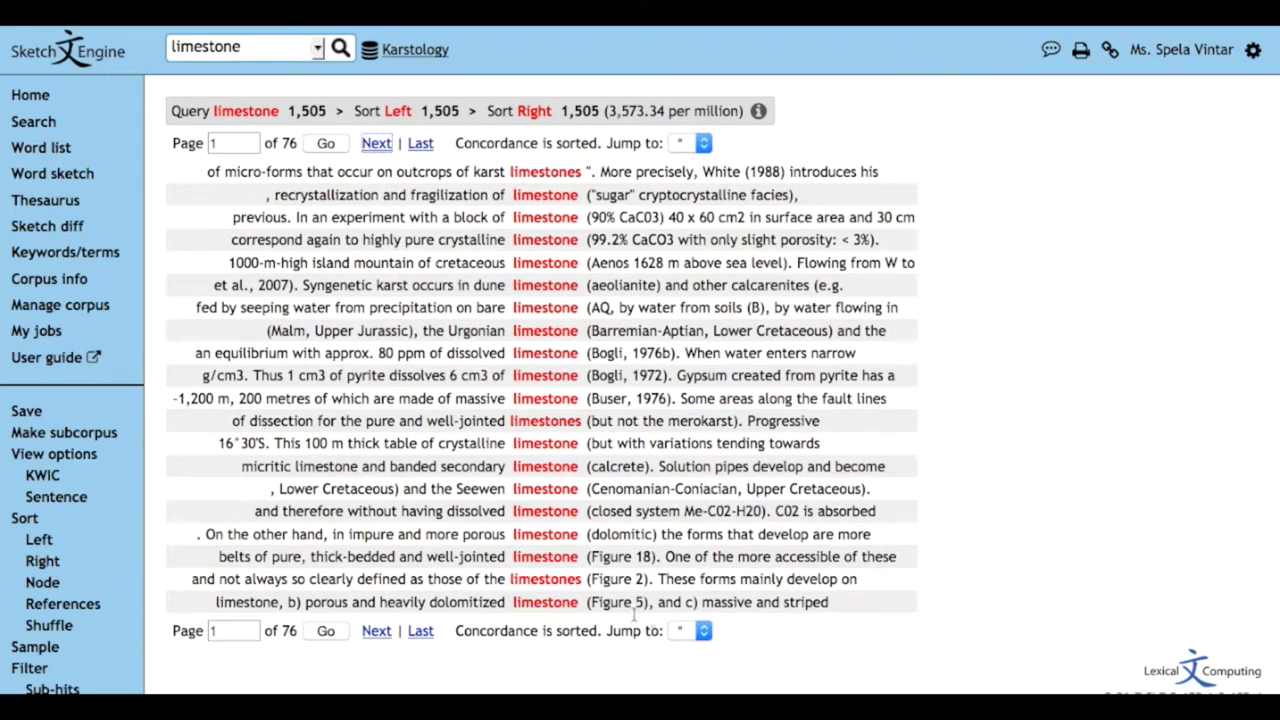
pyautogui.click(684, 636)
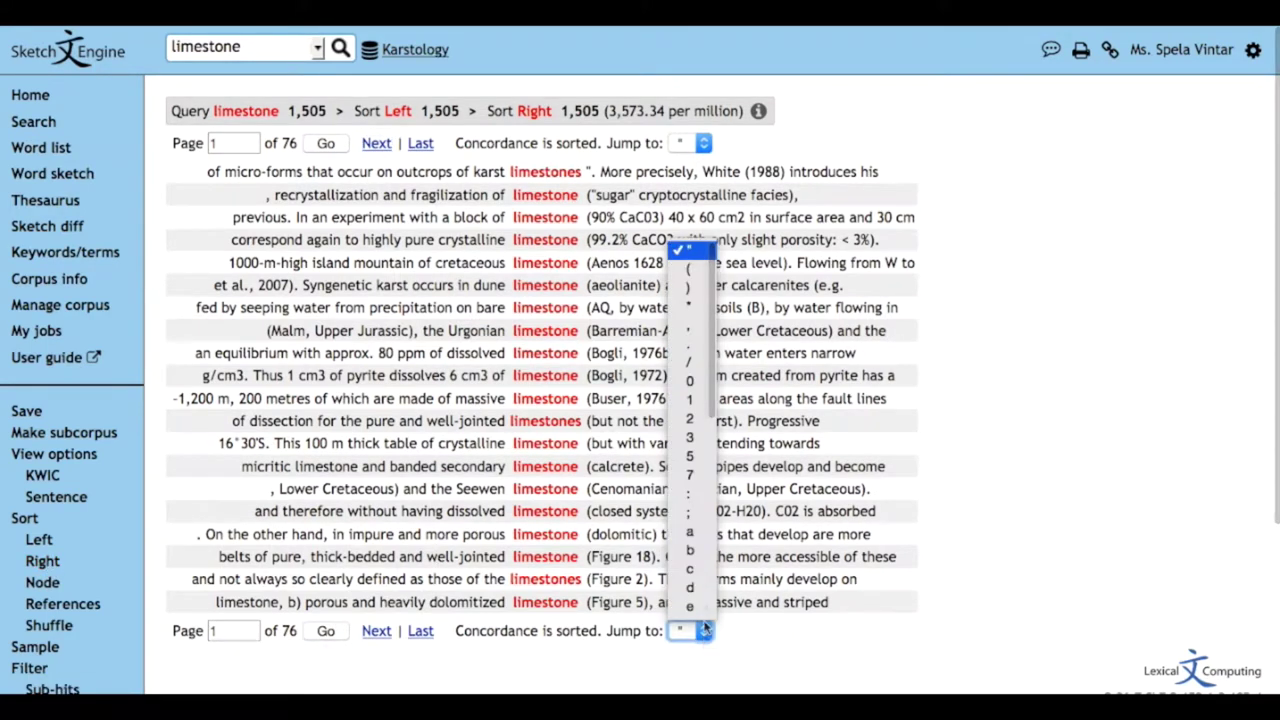
pyautogui.click(690, 551)
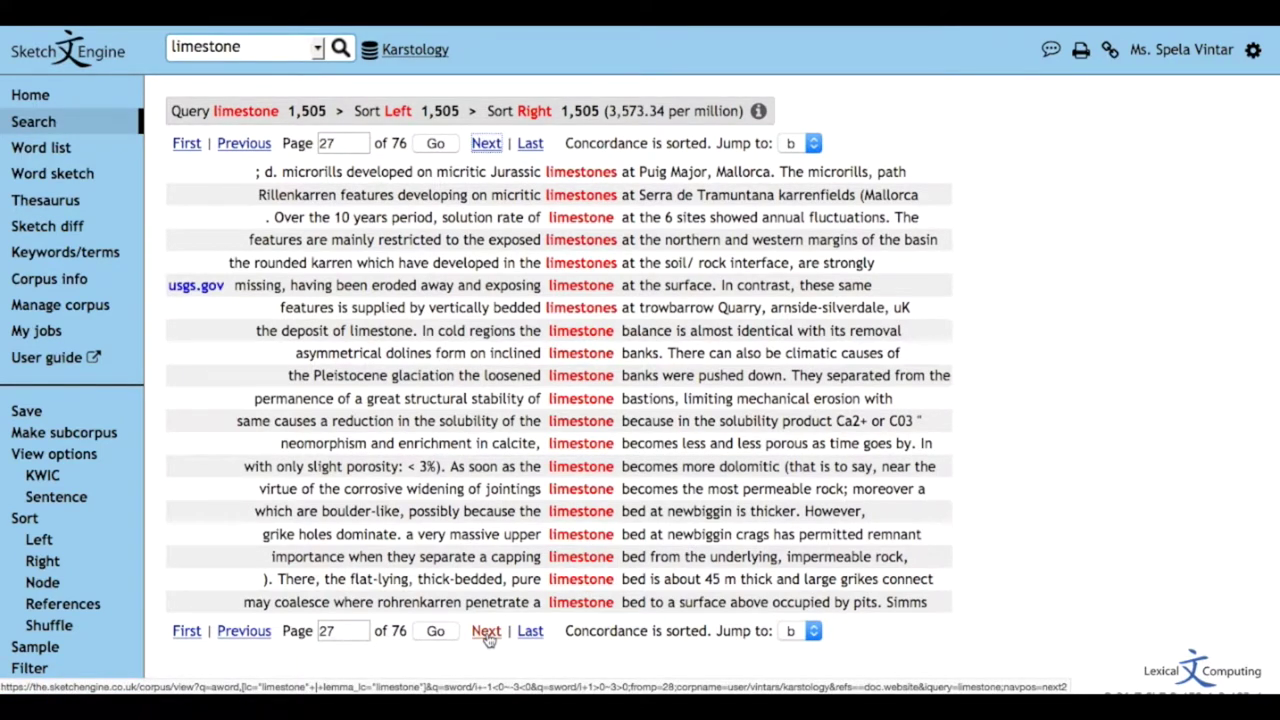
pyautogui.click(486, 632)
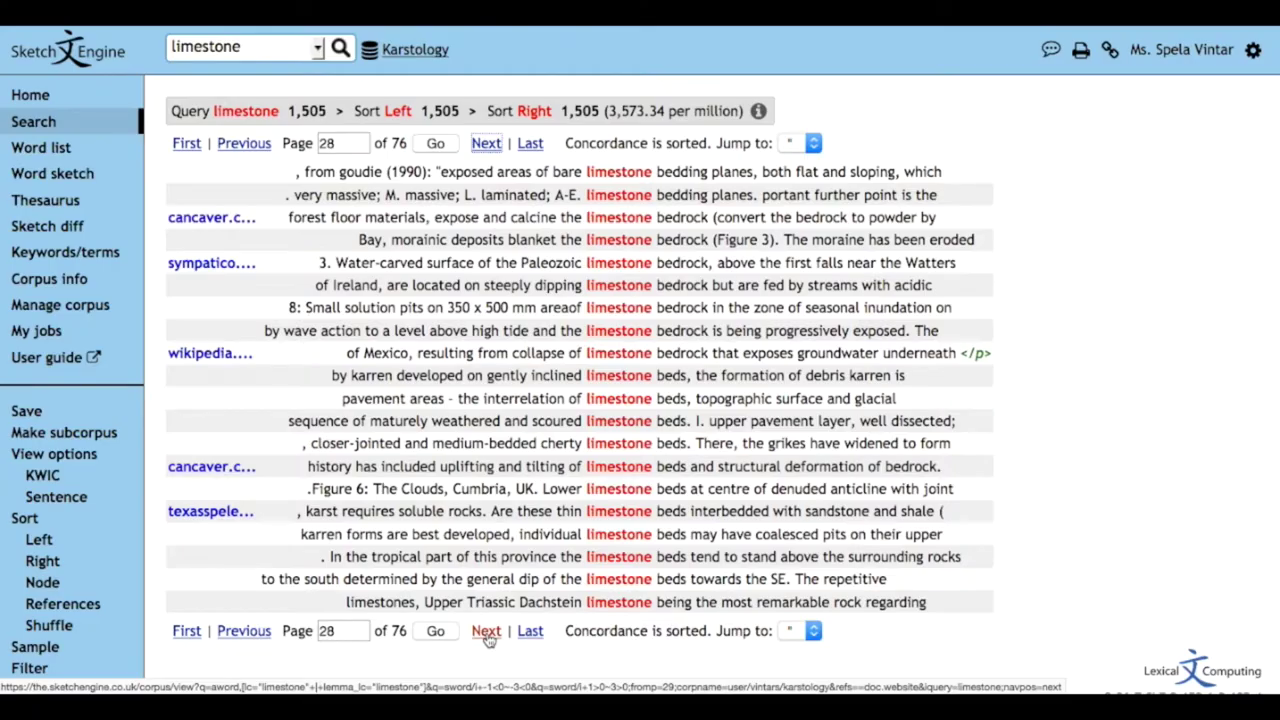
pyautogui.click(486, 632)
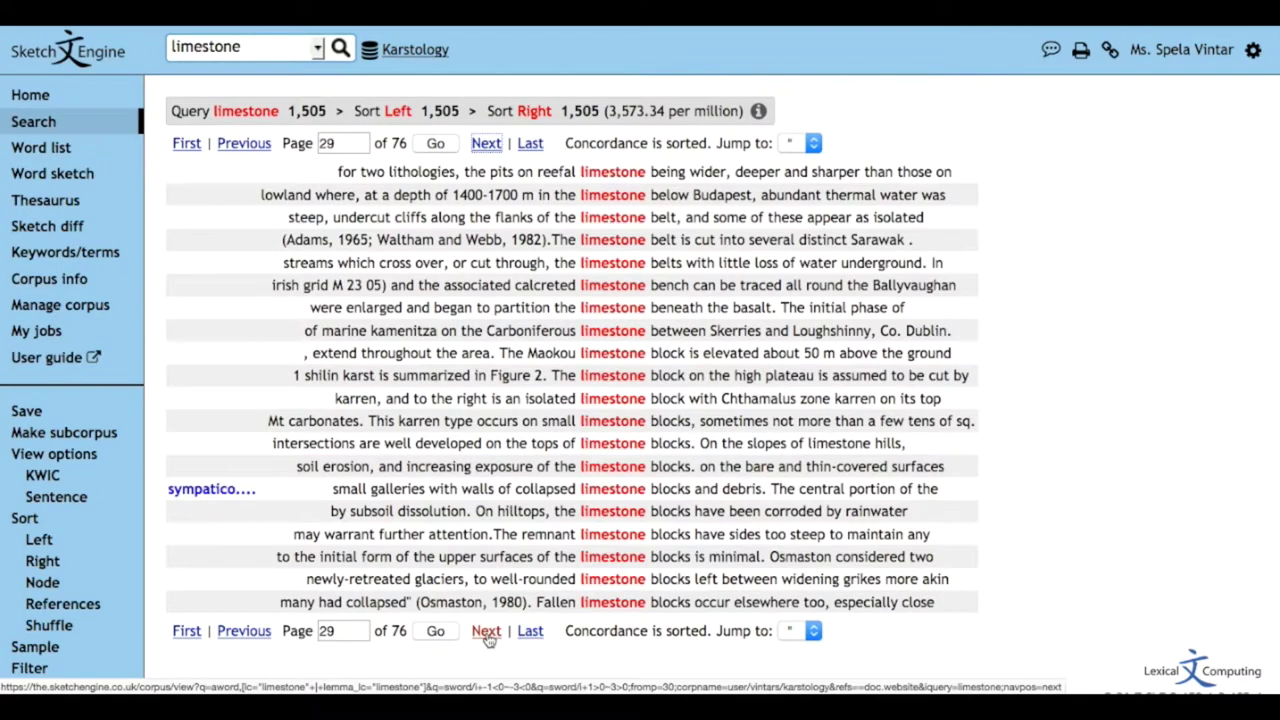
pyautogui.click(486, 632)
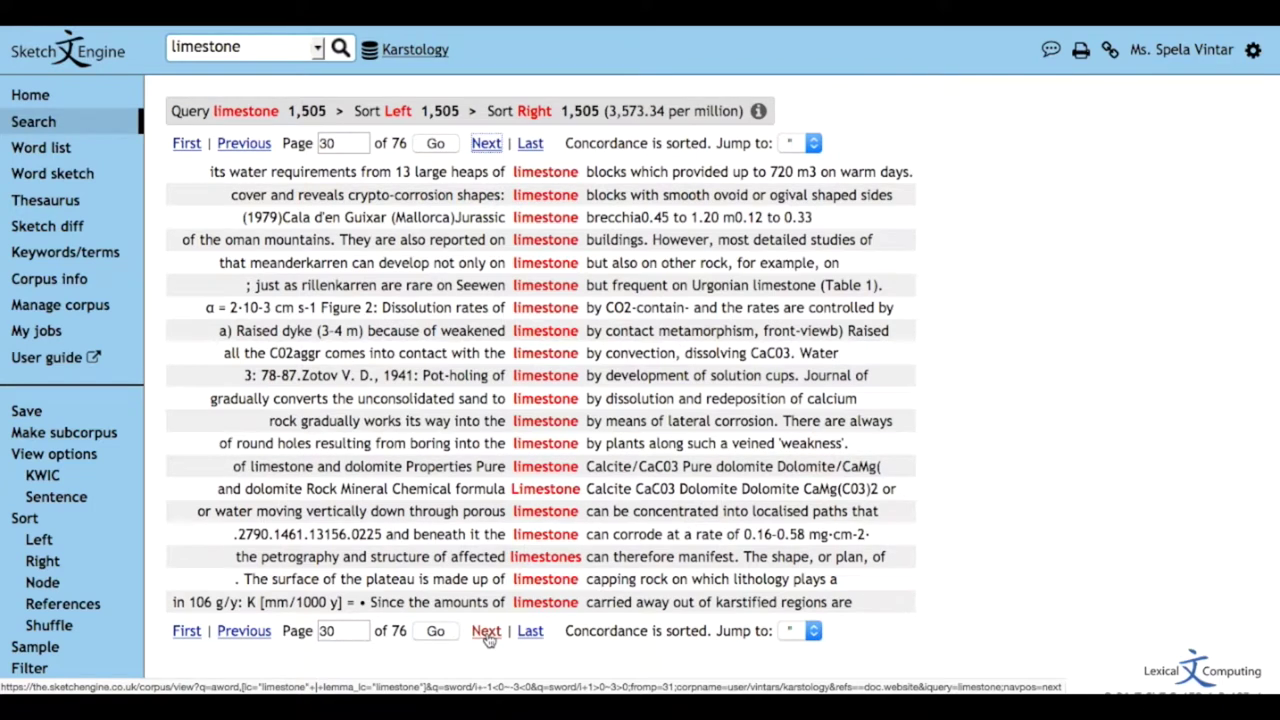
pyautogui.click(486, 632)
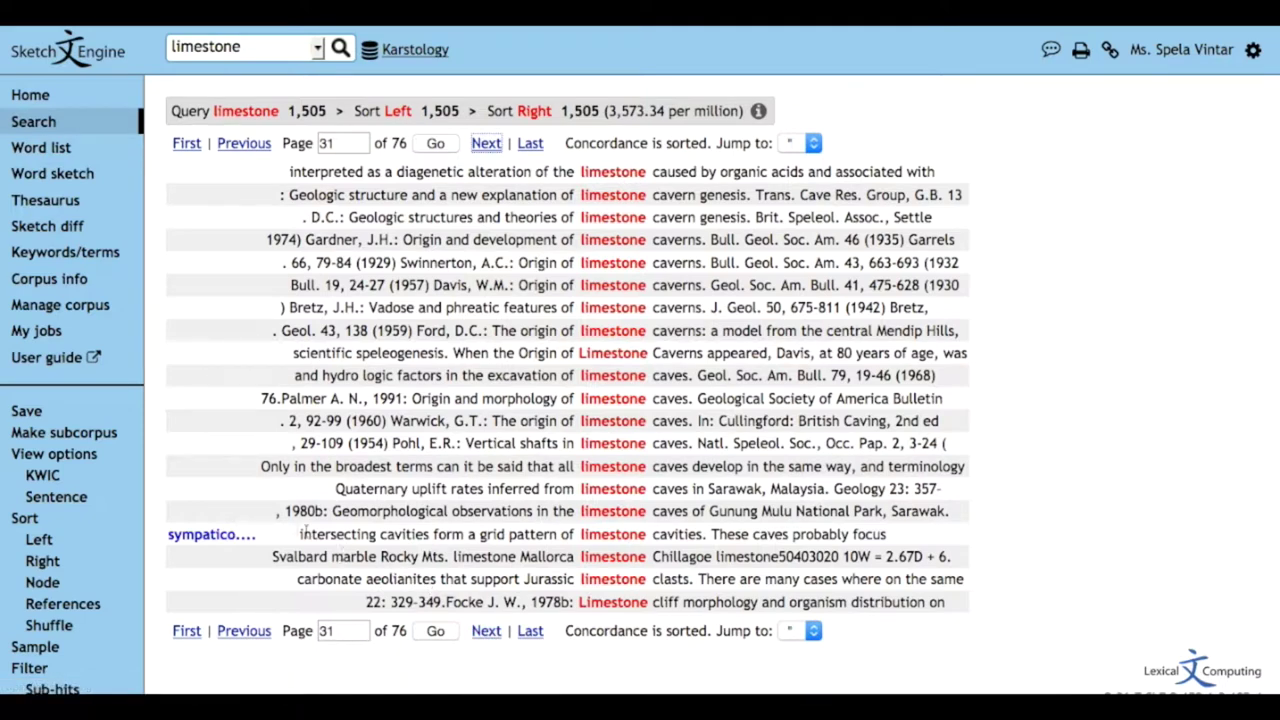
pyautogui.scroll(-2, 86, 541)
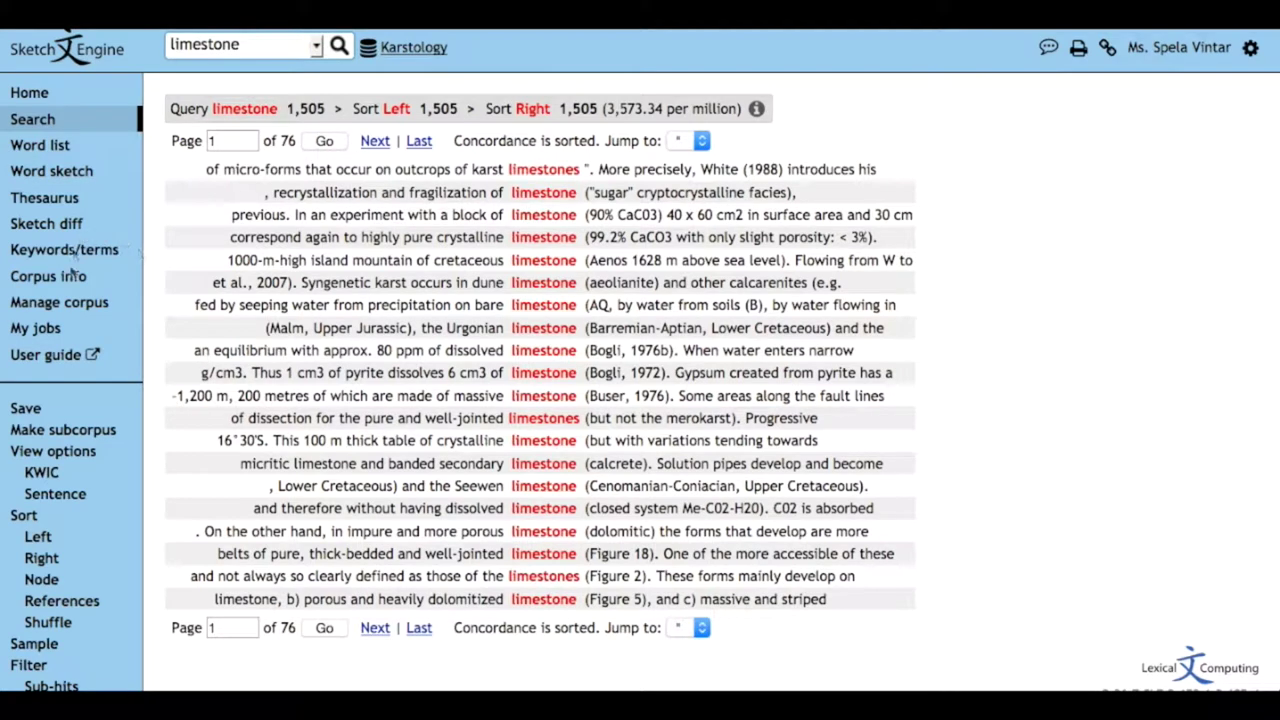
# Change the limestone collocation range from -5 to 5 to -2 to 0
pyautogui.scroll(-3, 94, 390)
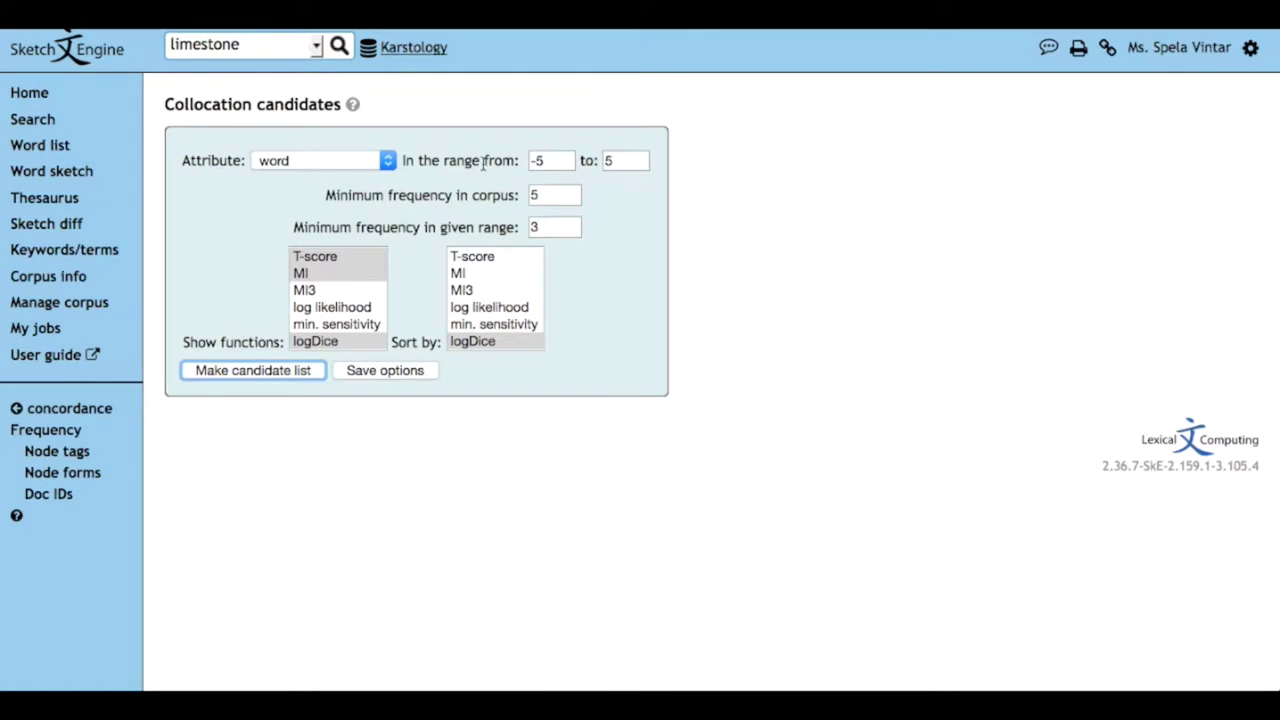
pyautogui.click(545, 160)
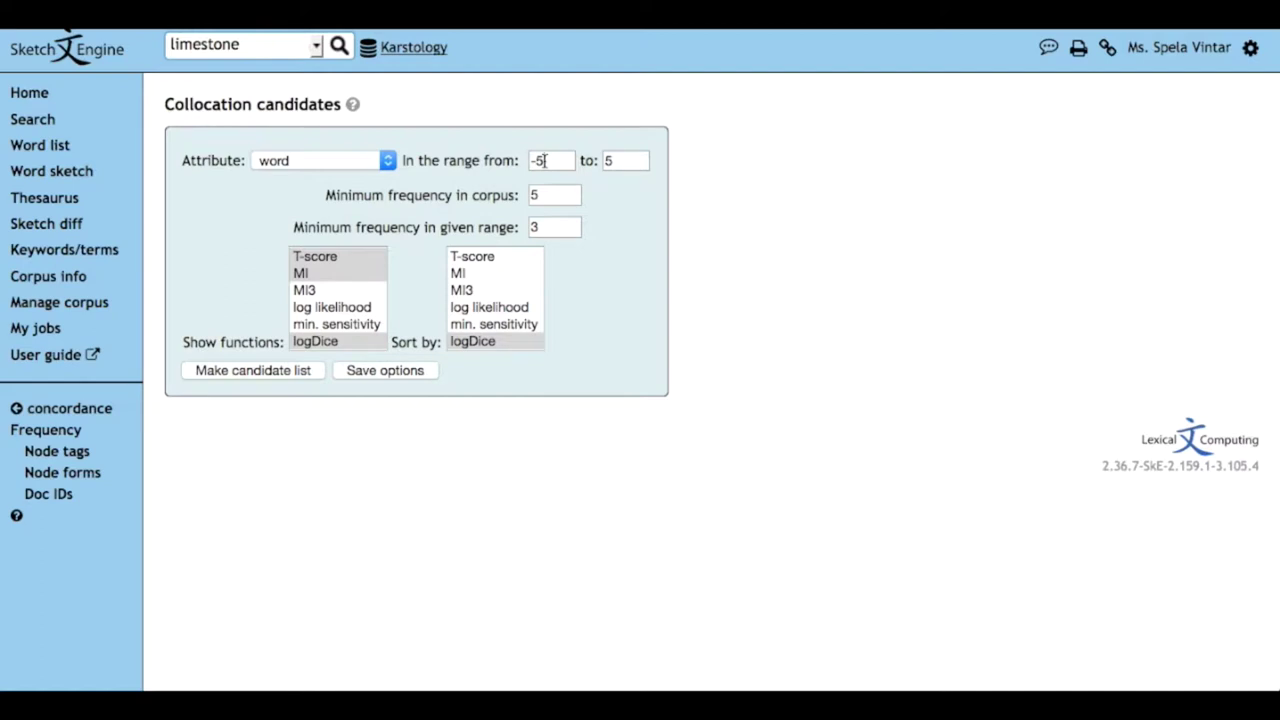
pyautogui.press('BackSpace')
pyautogui.write('2')
pyautogui.click(617, 161)
pyautogui.press('BackSpace')
pyautogui.write('0')
# Generate the limestone collocation candidates and show the 9 lines where weathering occurs
pyautogui.click(276, 373)
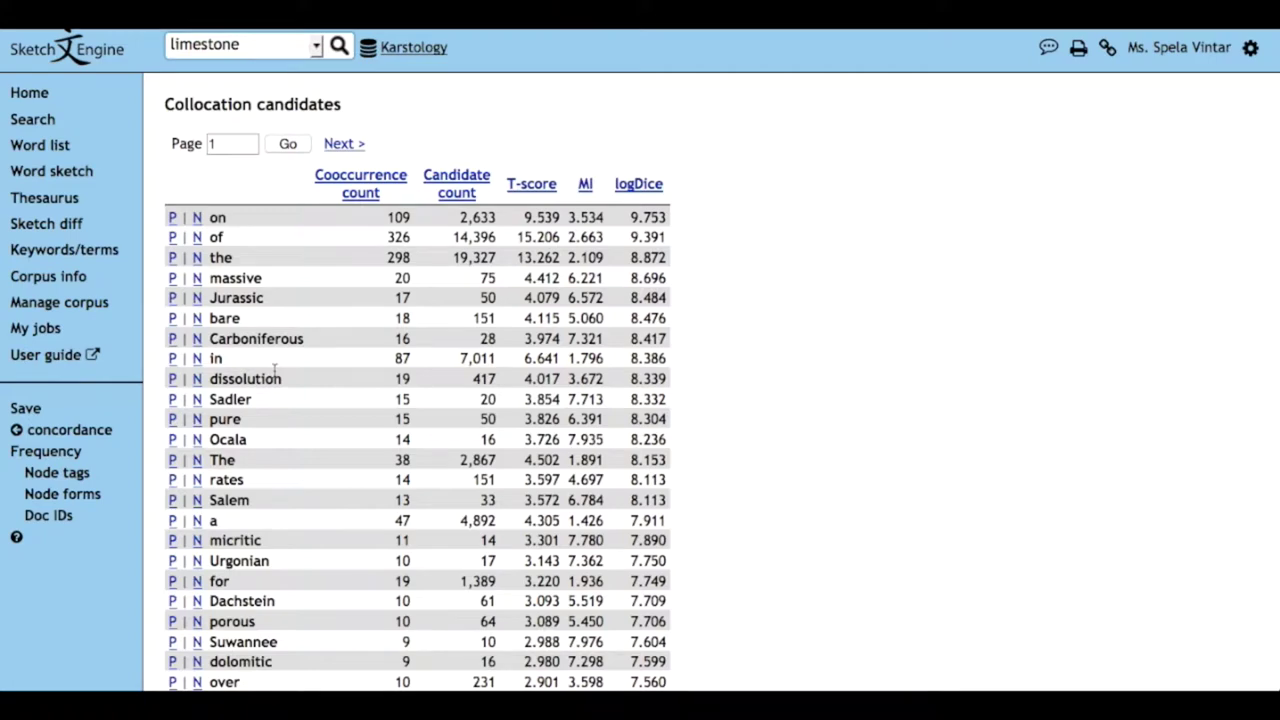
pyautogui.scroll(-2, 274, 370)
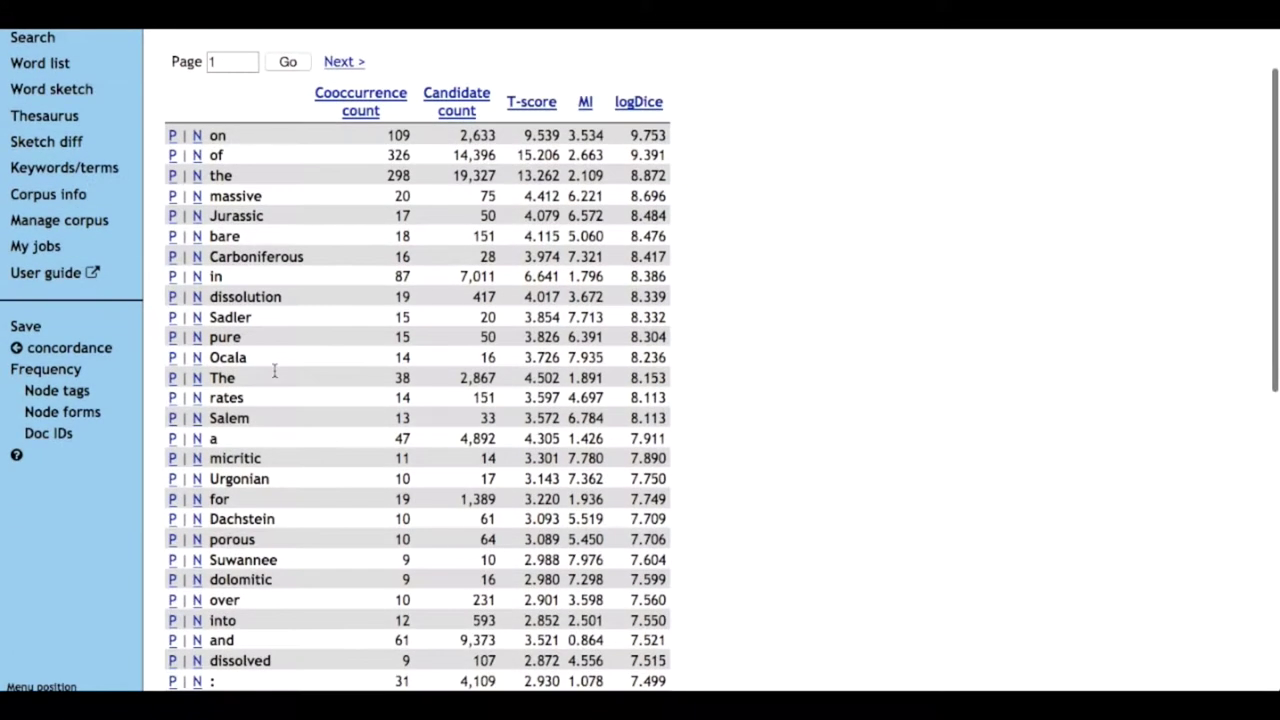
pyautogui.scroll(-5, 274, 370)
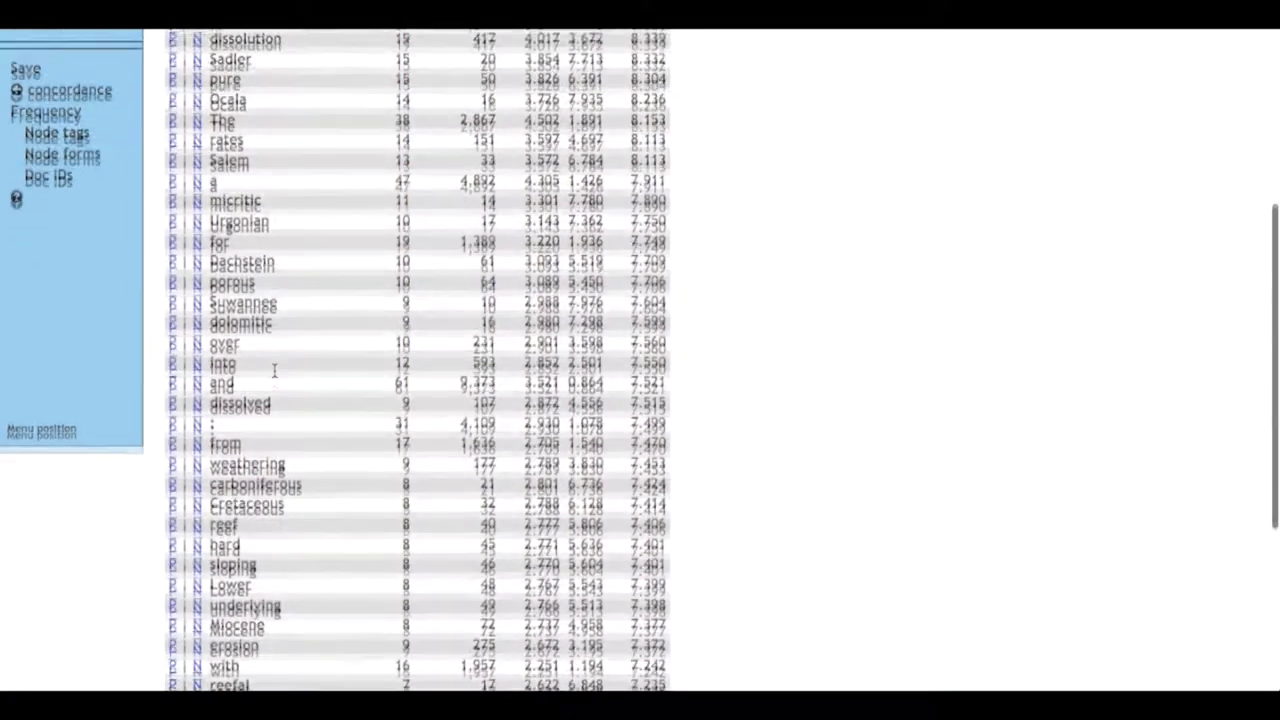
pyautogui.scroll(-2, 274, 373)
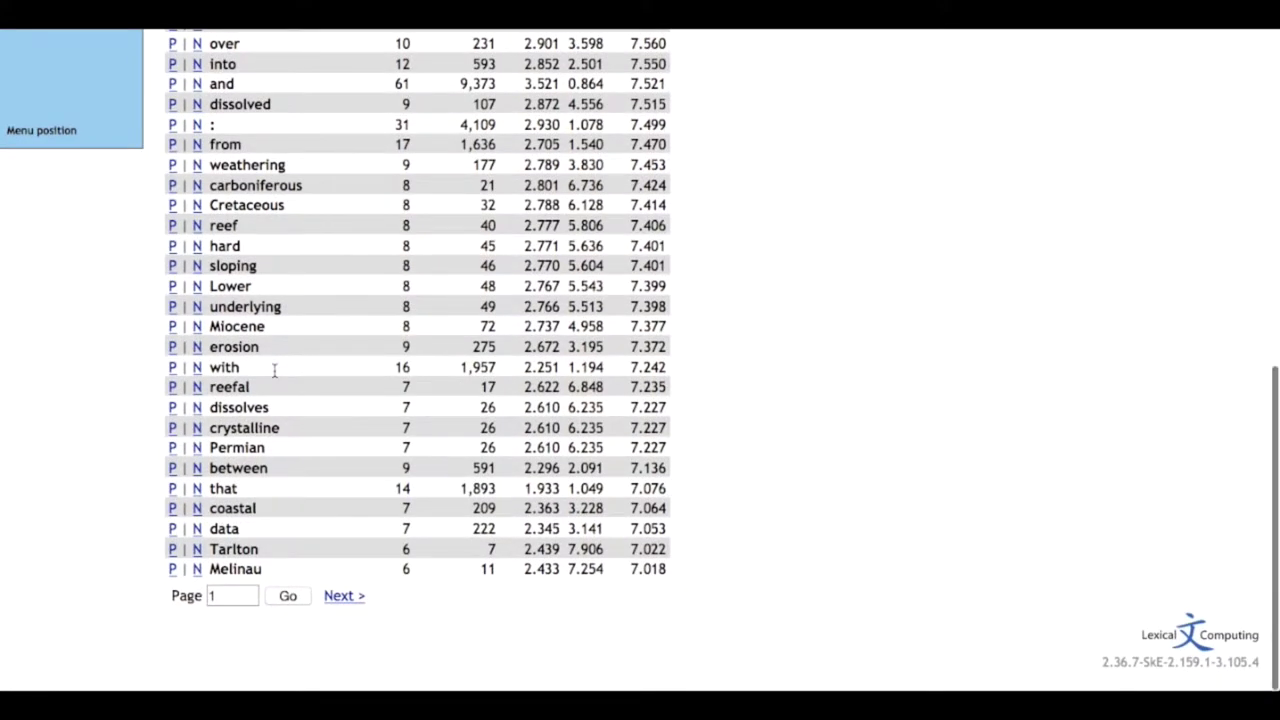
pyautogui.scroll(9, 274, 370)
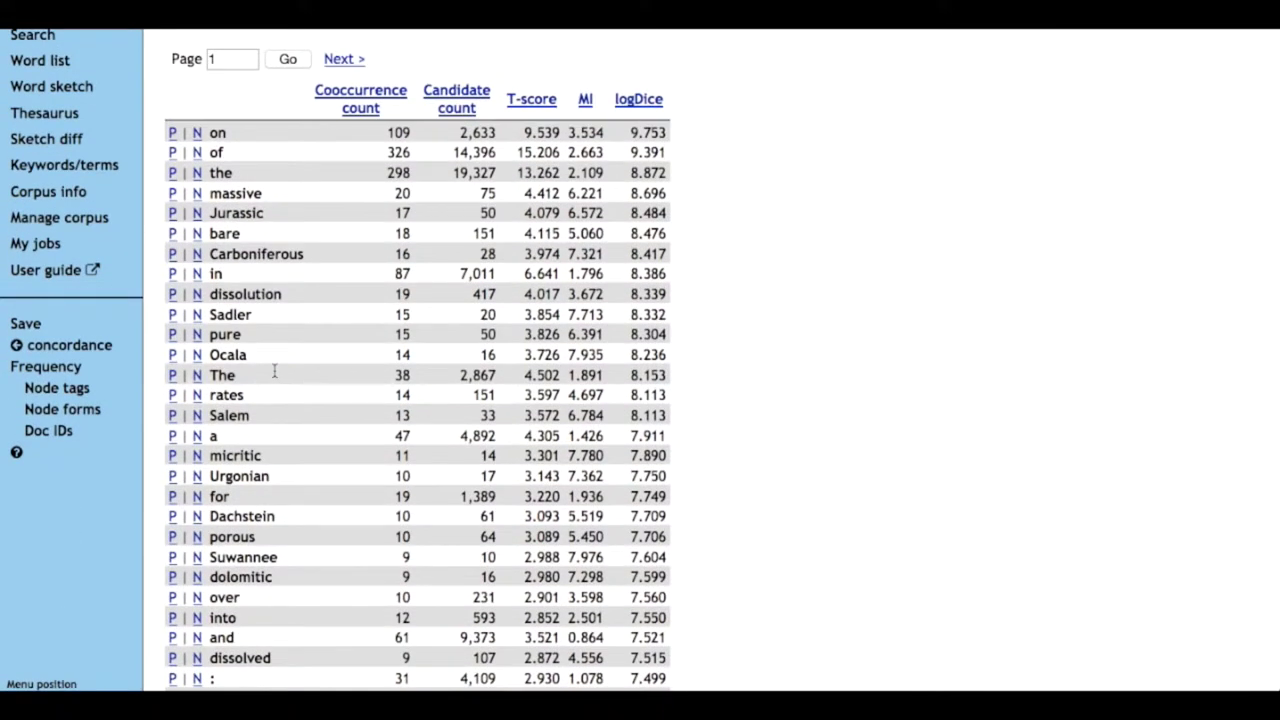
pyautogui.scroll(-8, 274, 372)
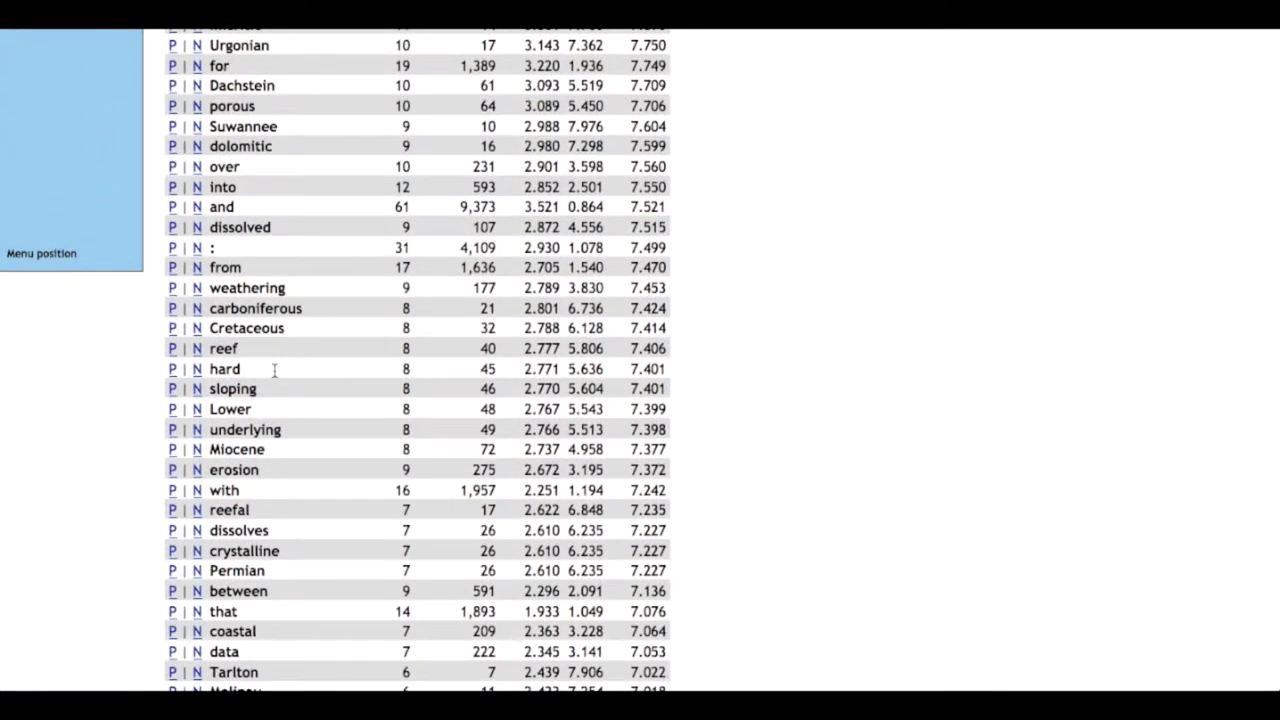
pyautogui.click(172, 289)
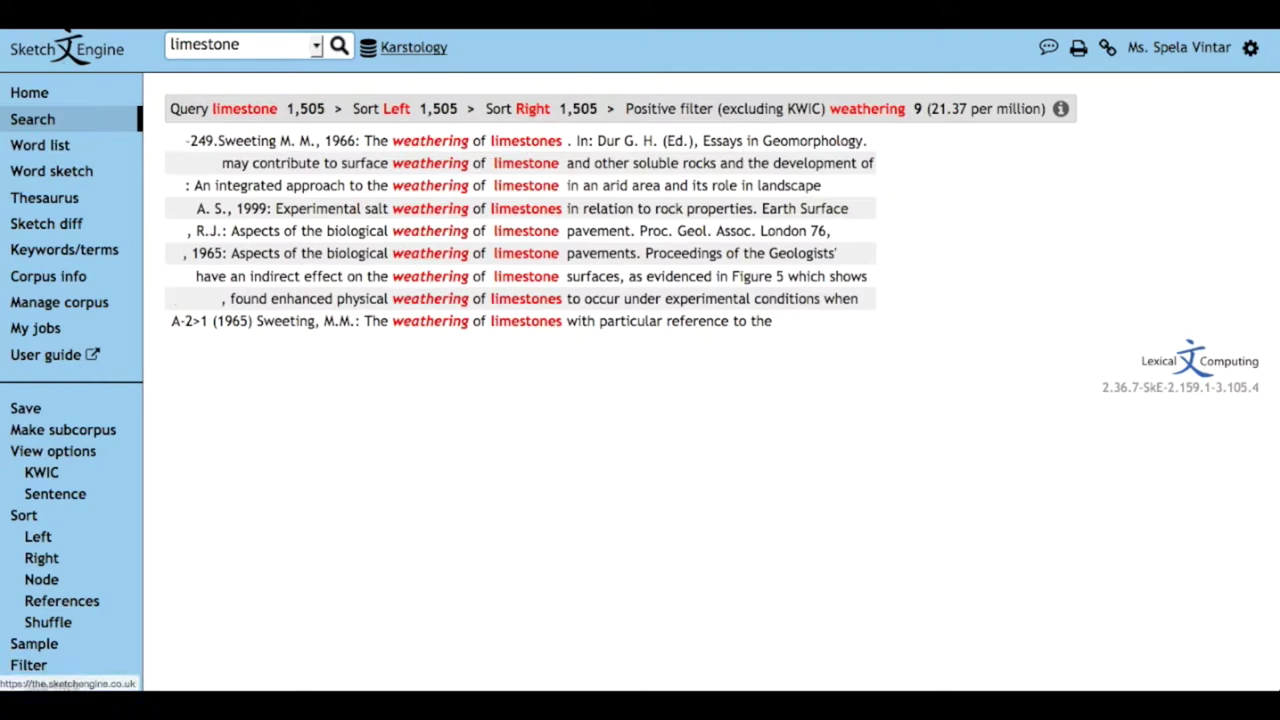
# View the 8 limestone lines with carboniferous, then return to the top of the candidates list
pyautogui.click(12, 18)
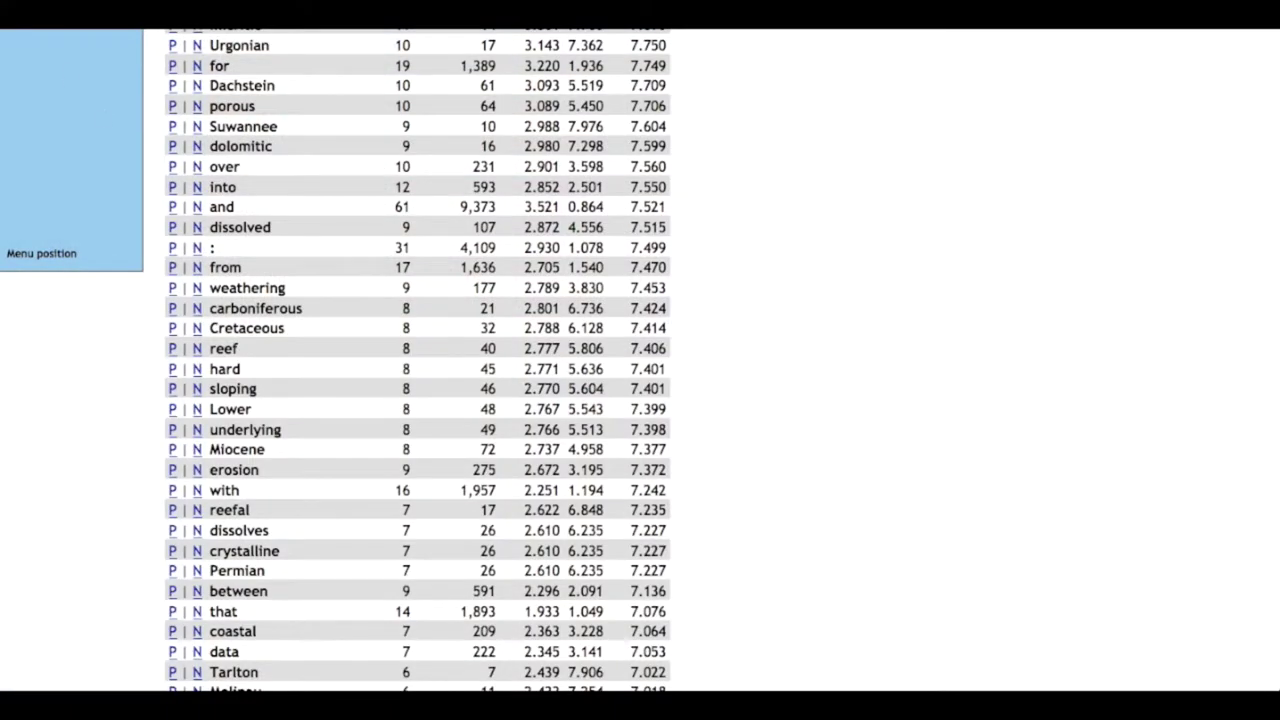
pyautogui.scroll(-3, 286, 396)
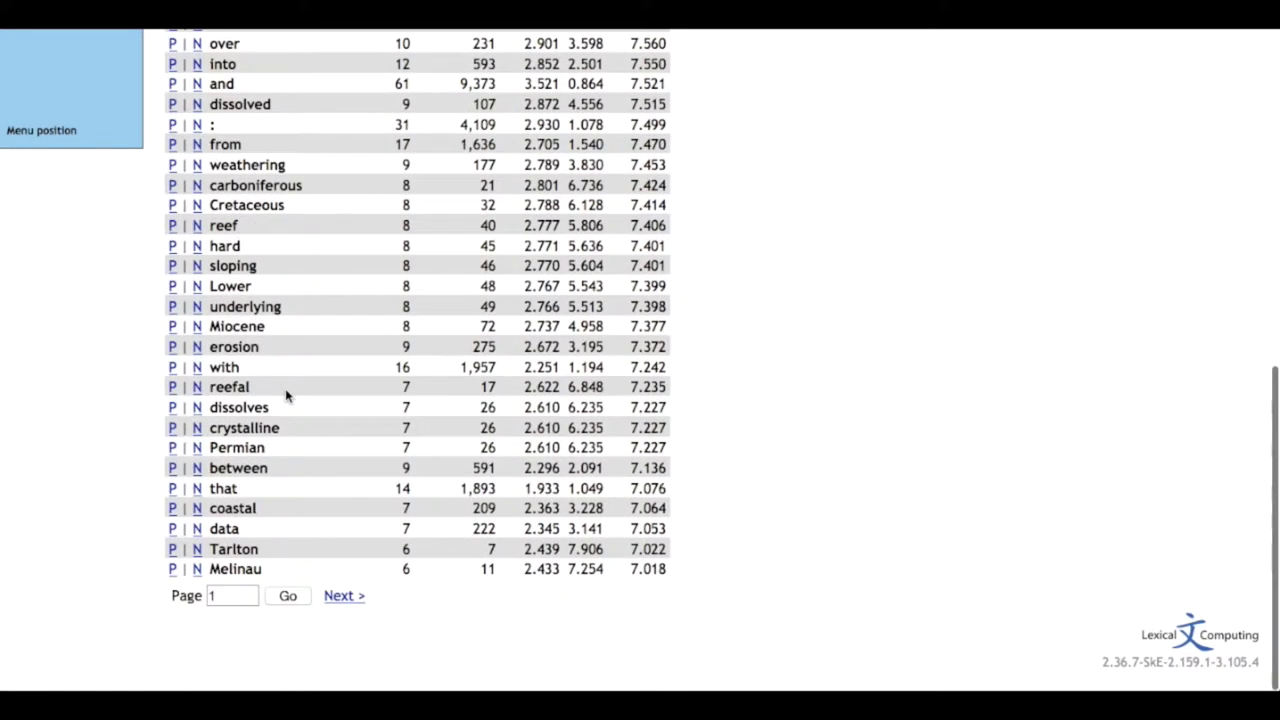
pyautogui.click(172, 185)
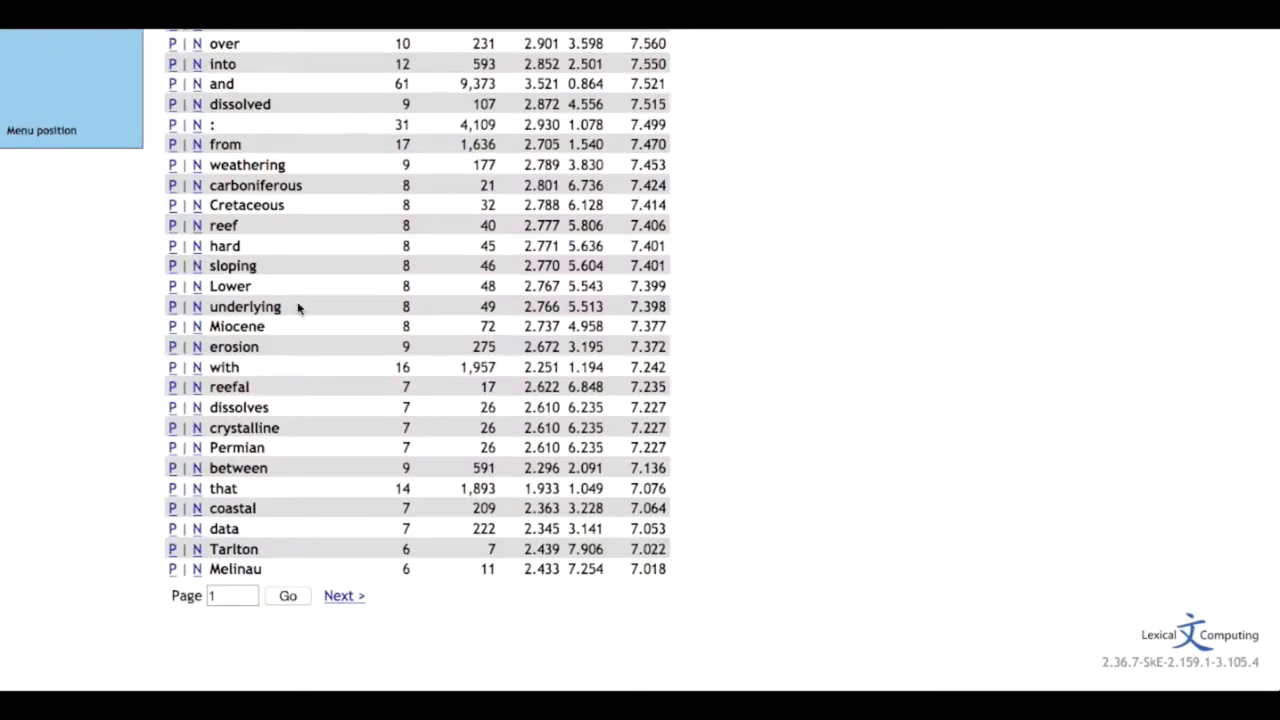
pyautogui.scroll(6, 297, 308)
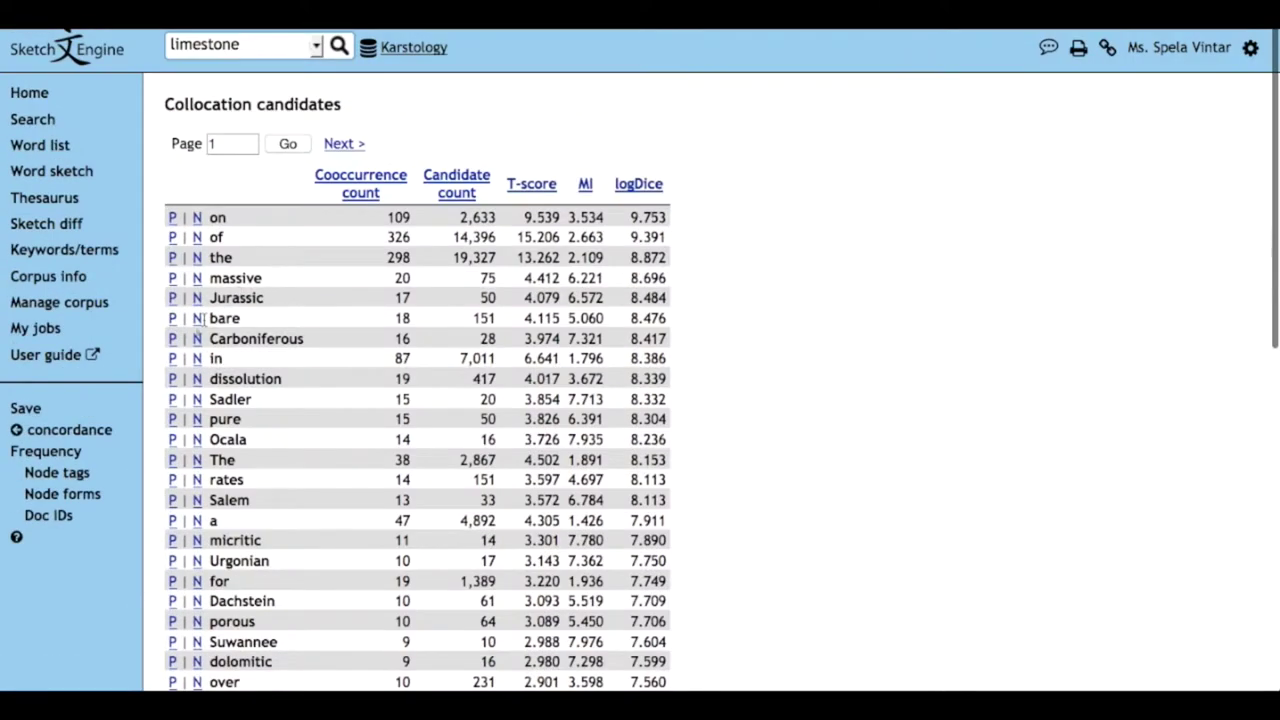
# Reopen limestone collocation candidates and change the range from -5/5 to 0 to 1
pyautogui.click(17, 432)
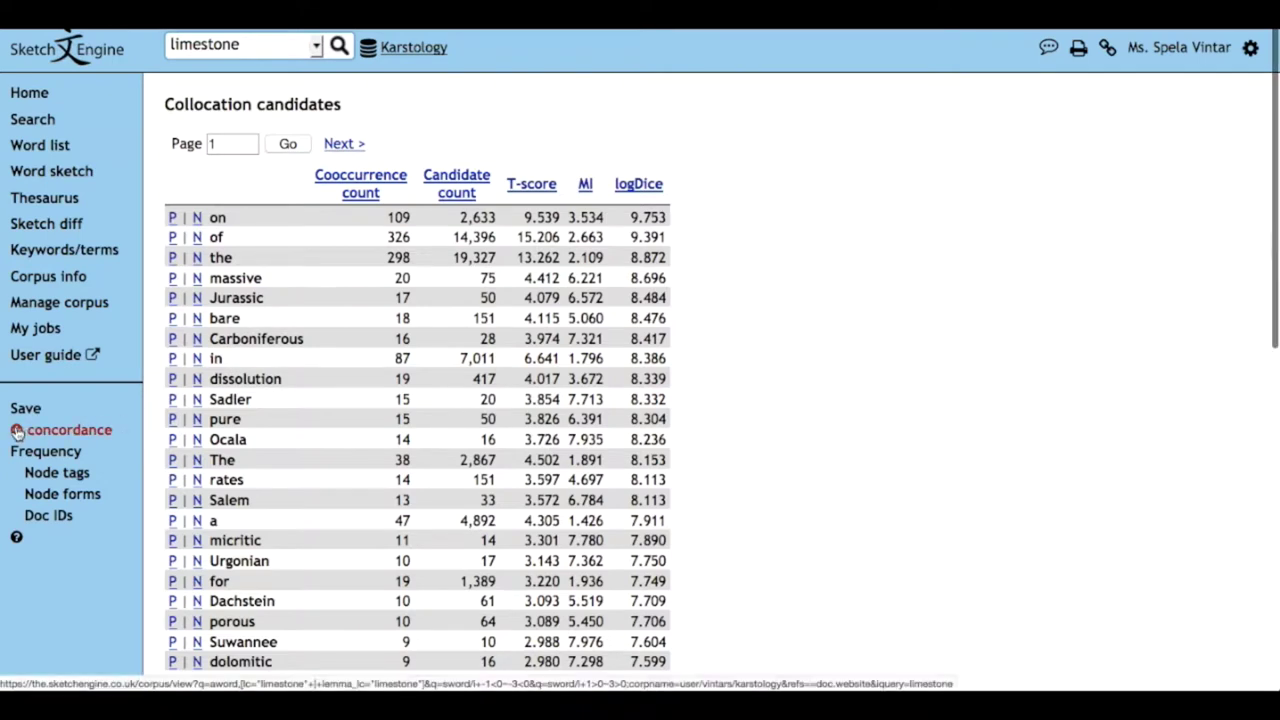
pyautogui.scroll(-3, 15, 440)
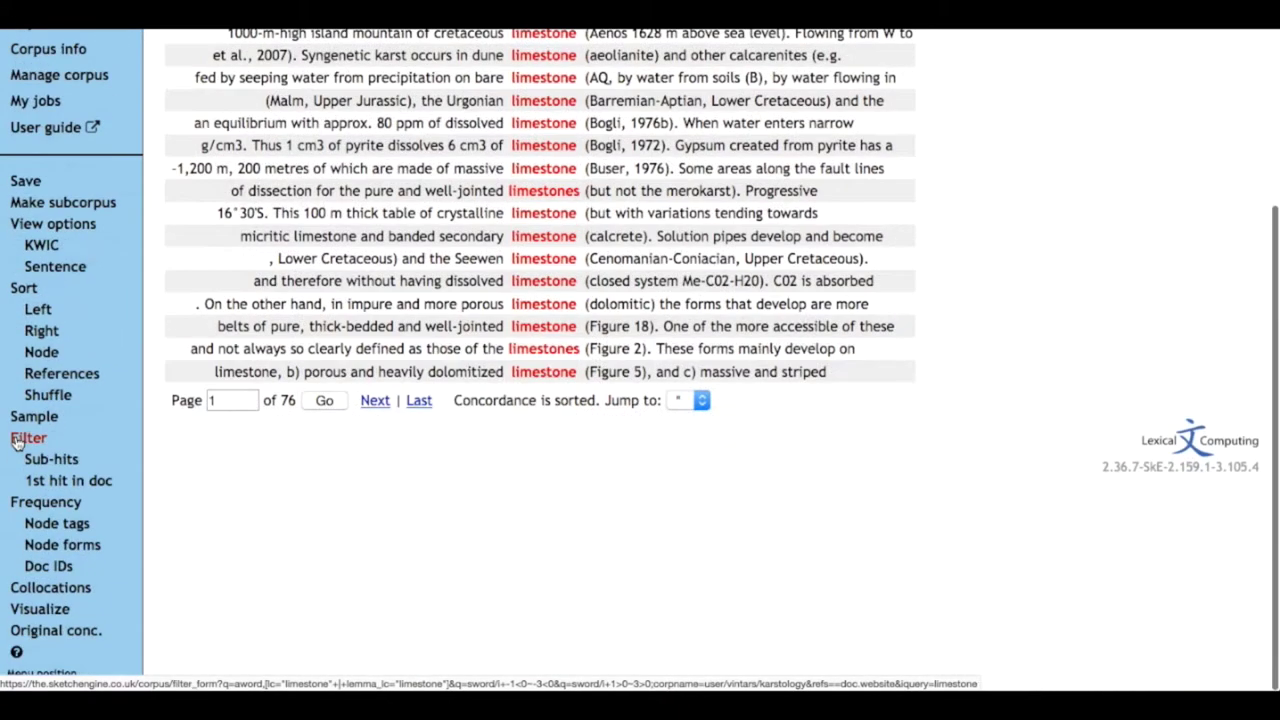
pyautogui.click(45, 590)
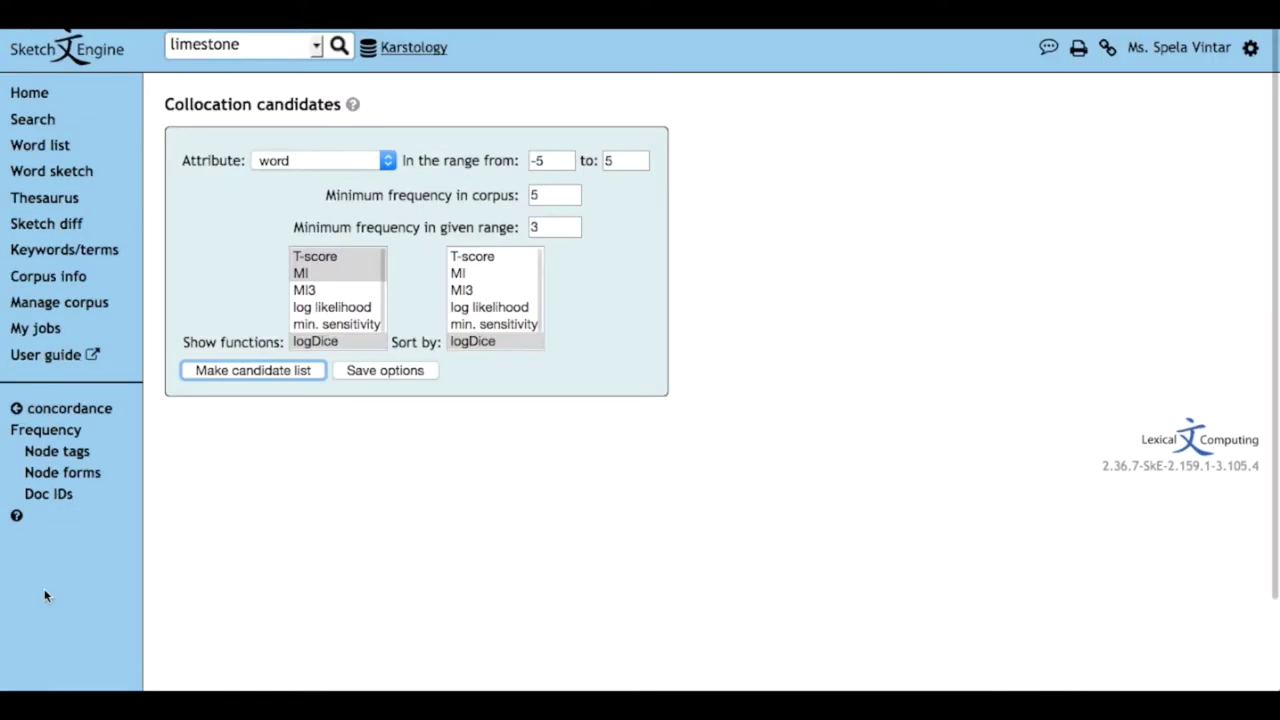
pyautogui.click(547, 161)
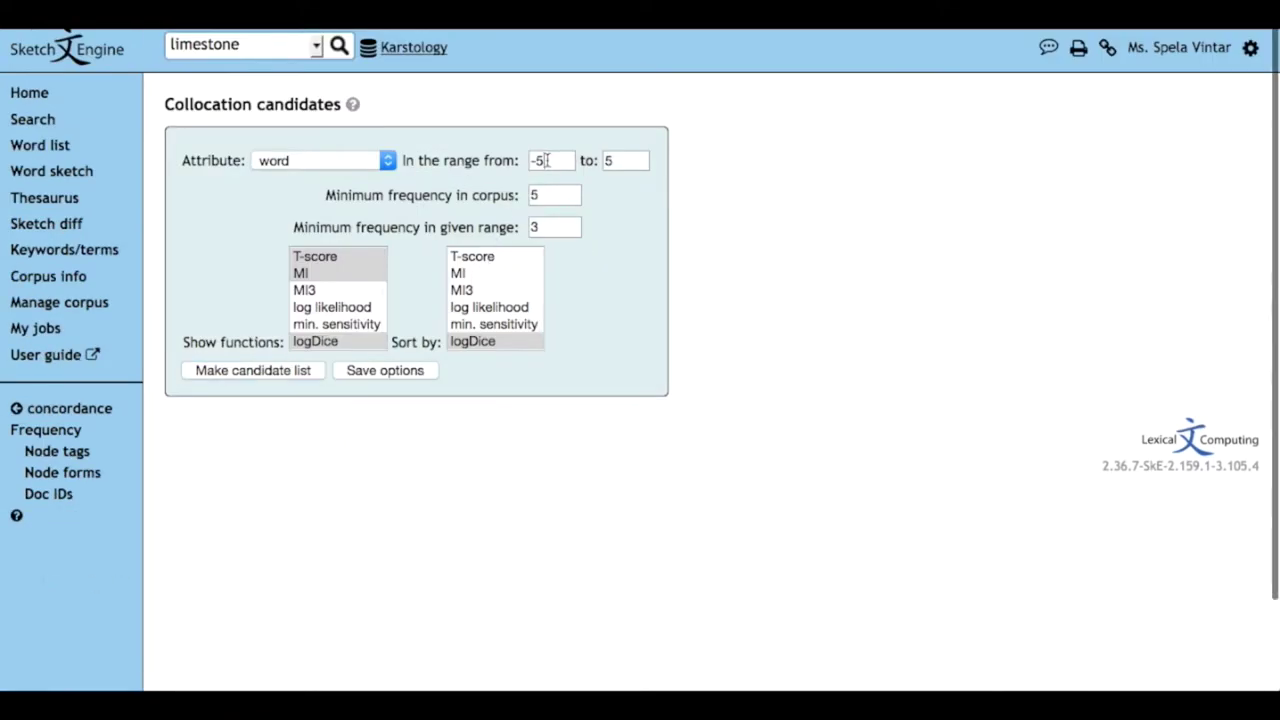
pyautogui.press('BackSpace')
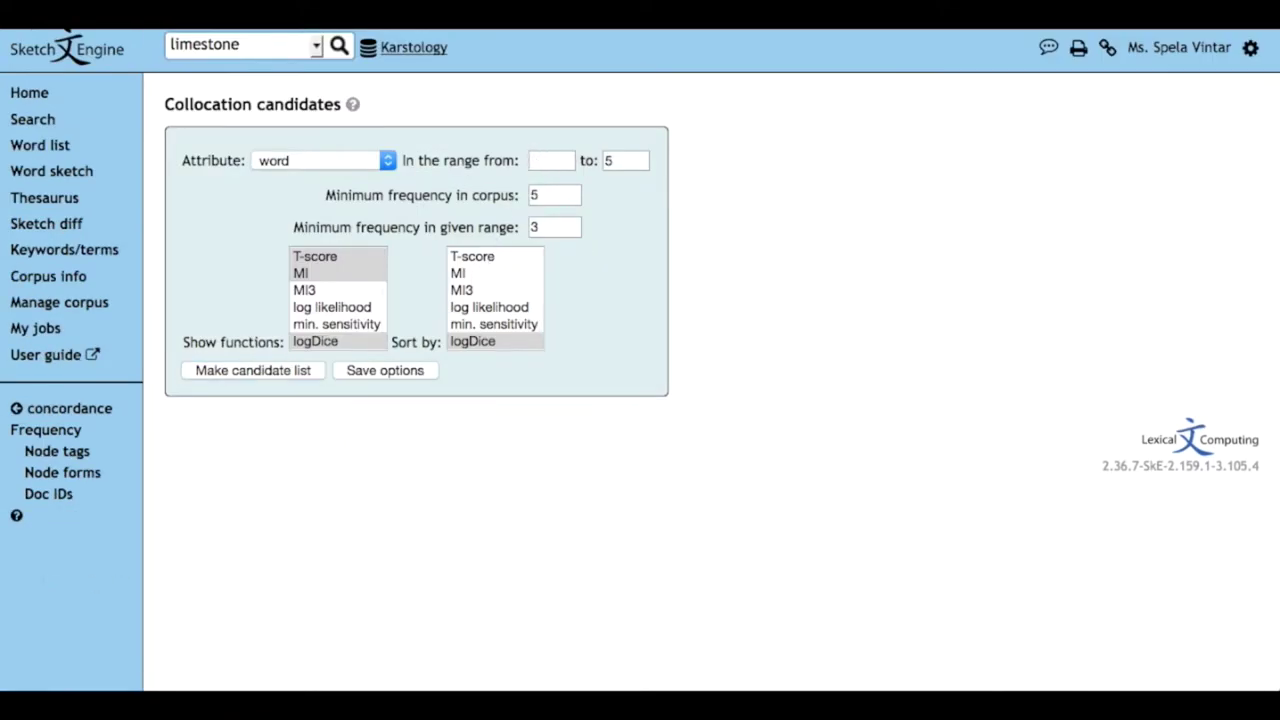
pyautogui.write('0')
pyautogui.click(615, 161)
pyautogui.press('BackSpace')
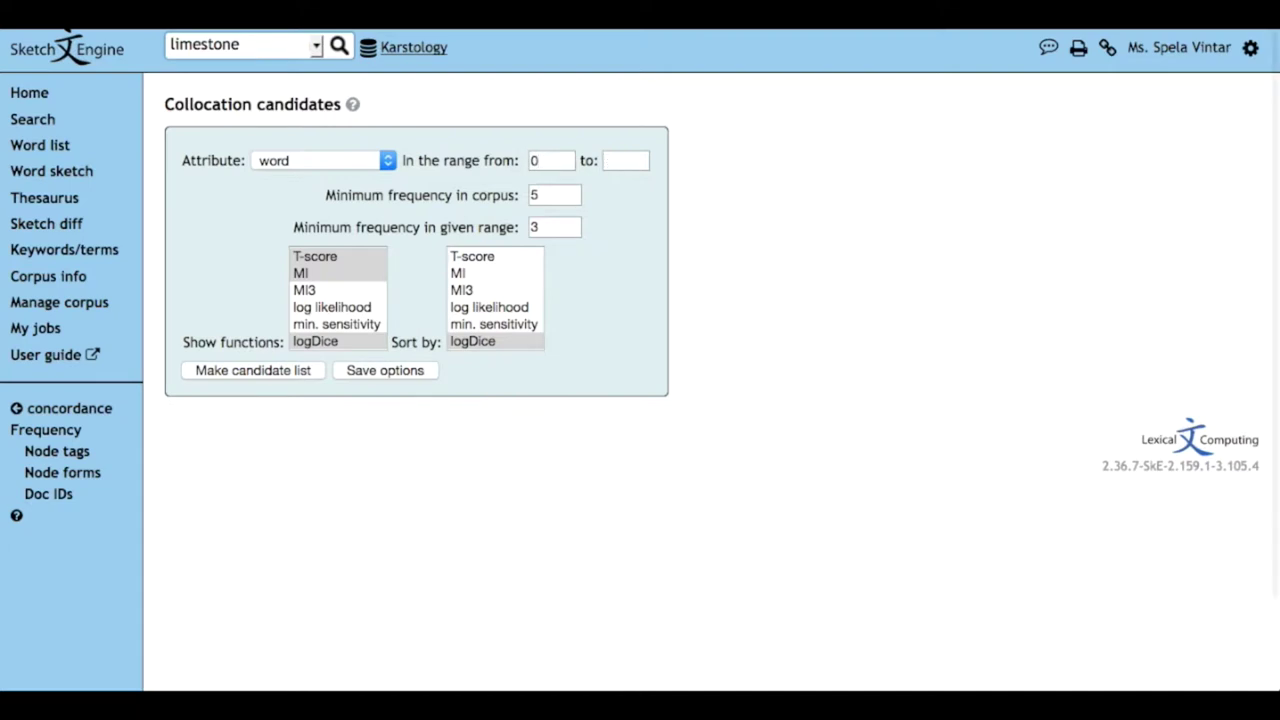
pyautogui.write('1')
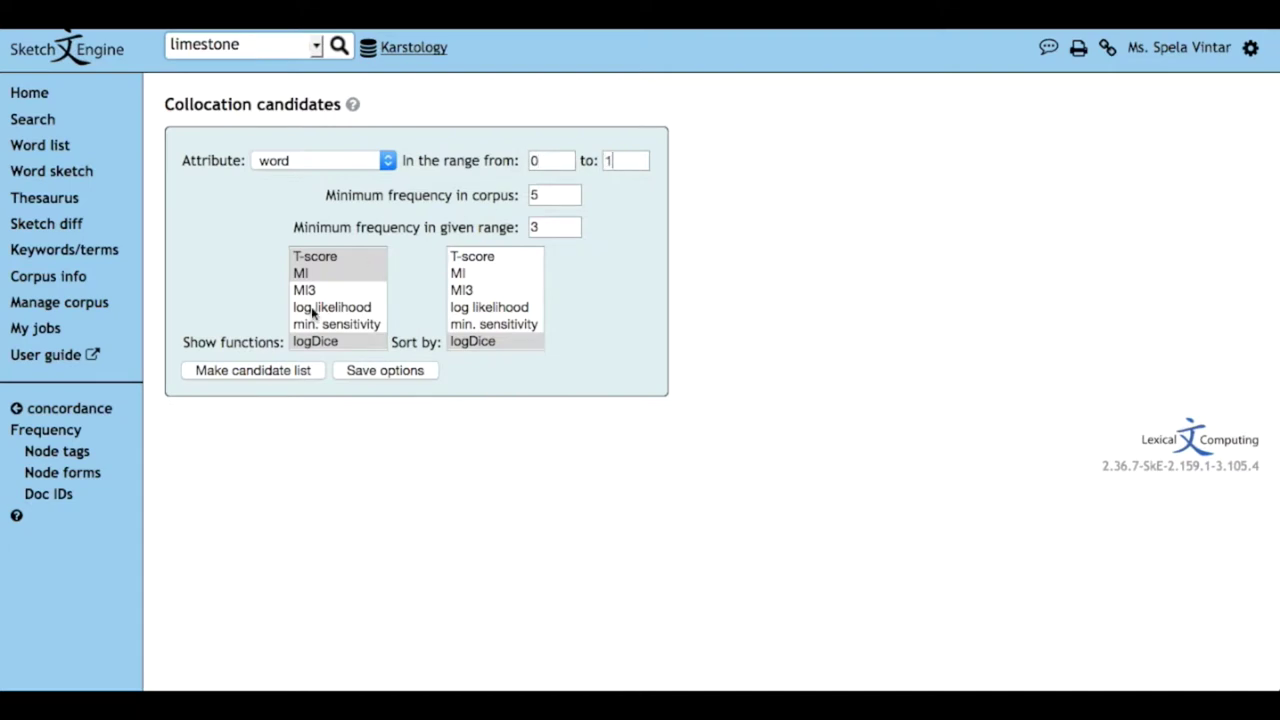
# List the 0-to-1 collocates after limestone, led by pavements and surfaces, then go back to the concordance
pyautogui.click(261, 373)
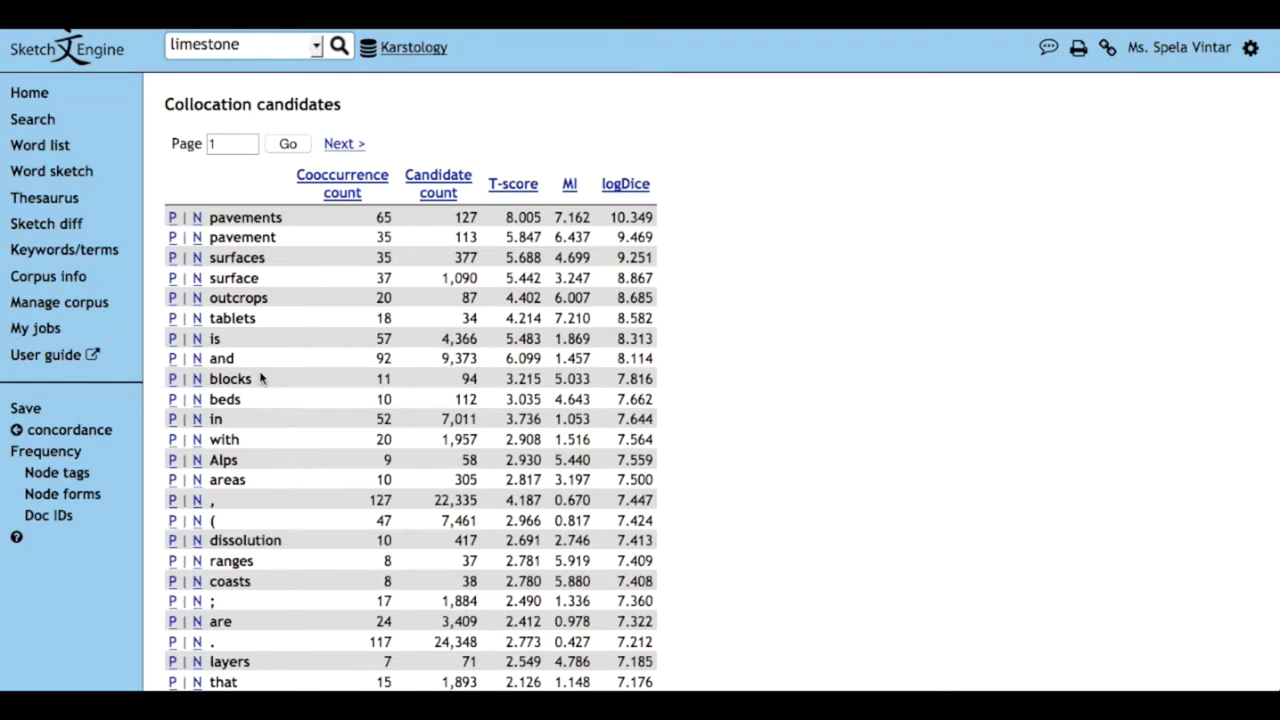
pyautogui.scroll(-4, 260, 377)
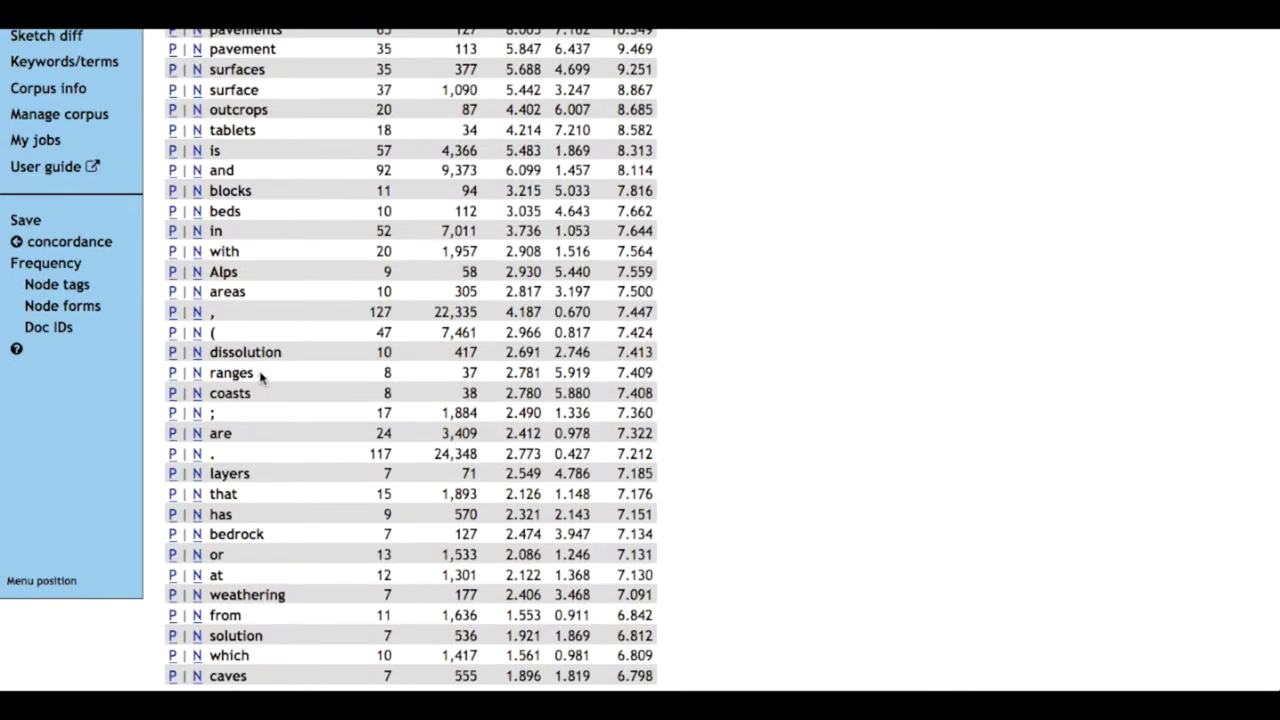
pyautogui.scroll(-4, 260, 377)
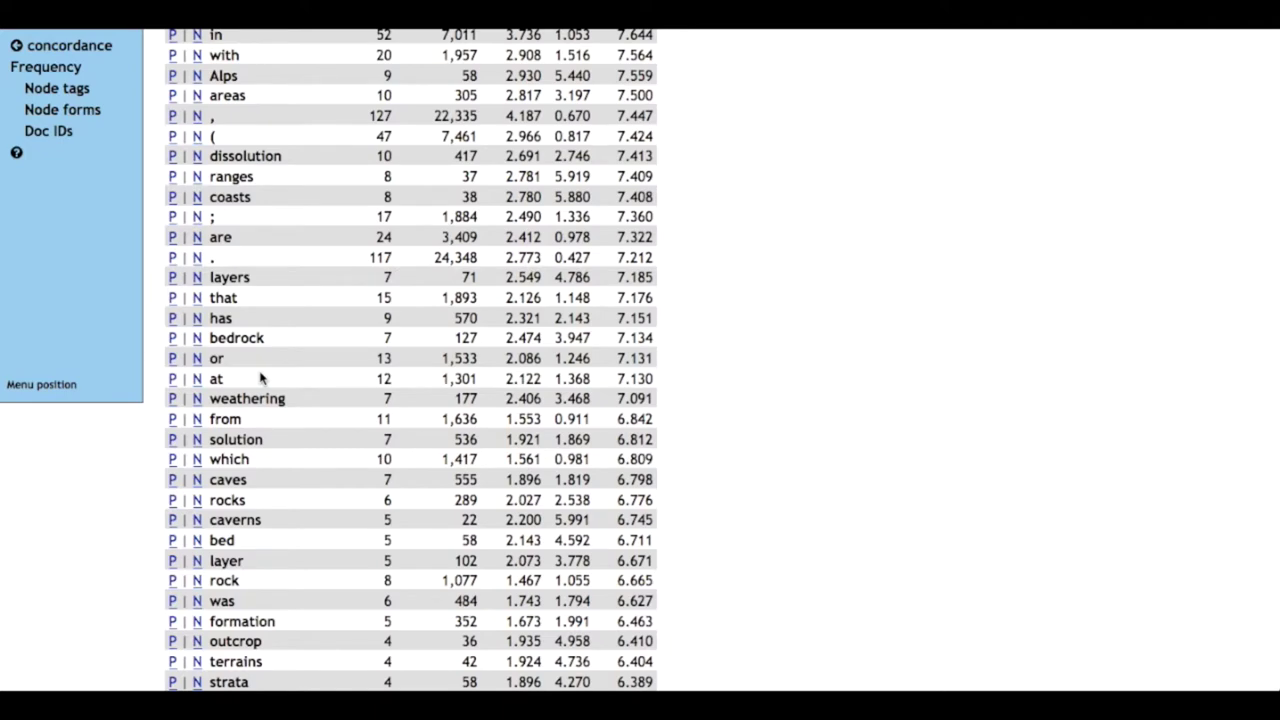
pyautogui.scroll(-3, 260, 377)
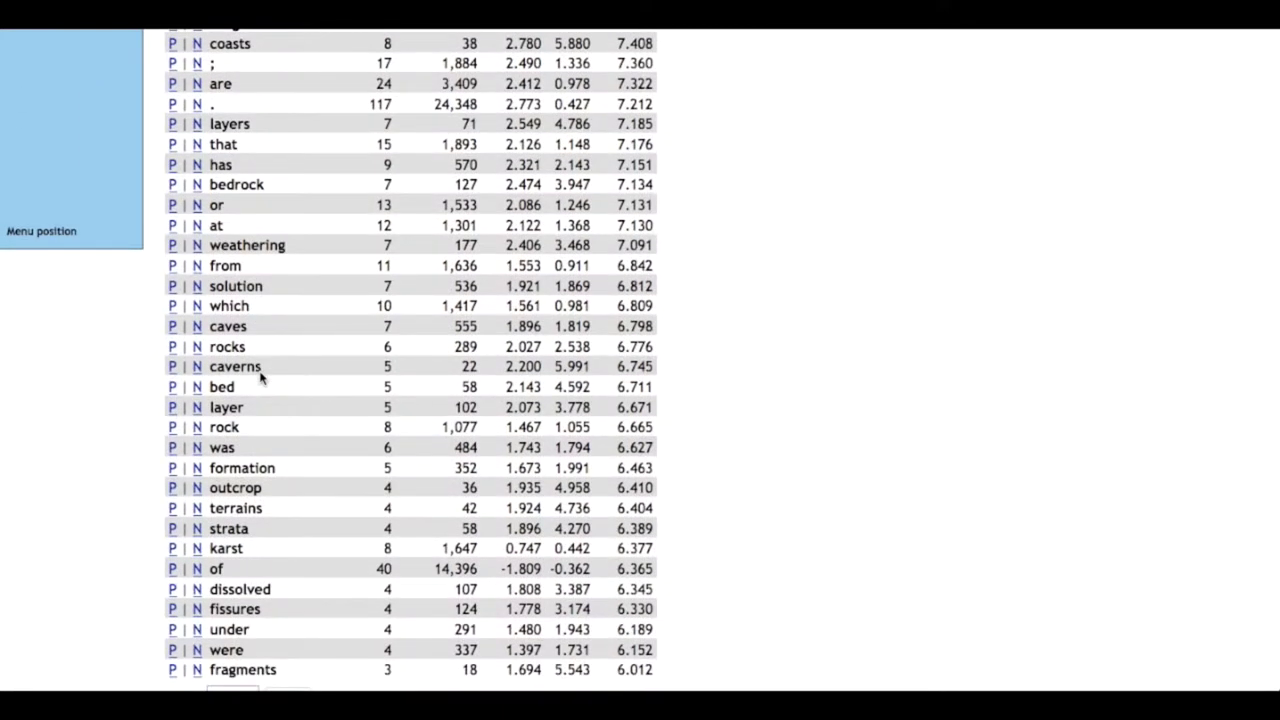
pyautogui.scroll(-2, 260, 377)
pyautogui.scroll(12, 260, 375)
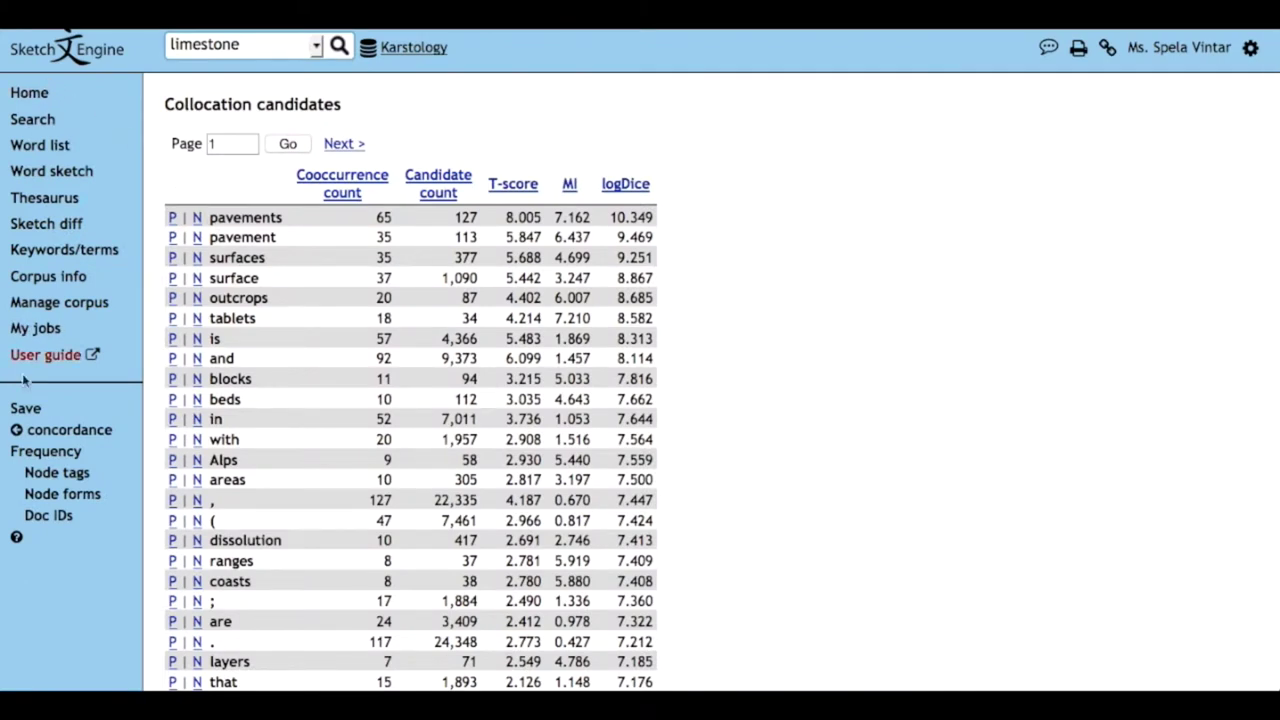
pyautogui.click(37, 432)
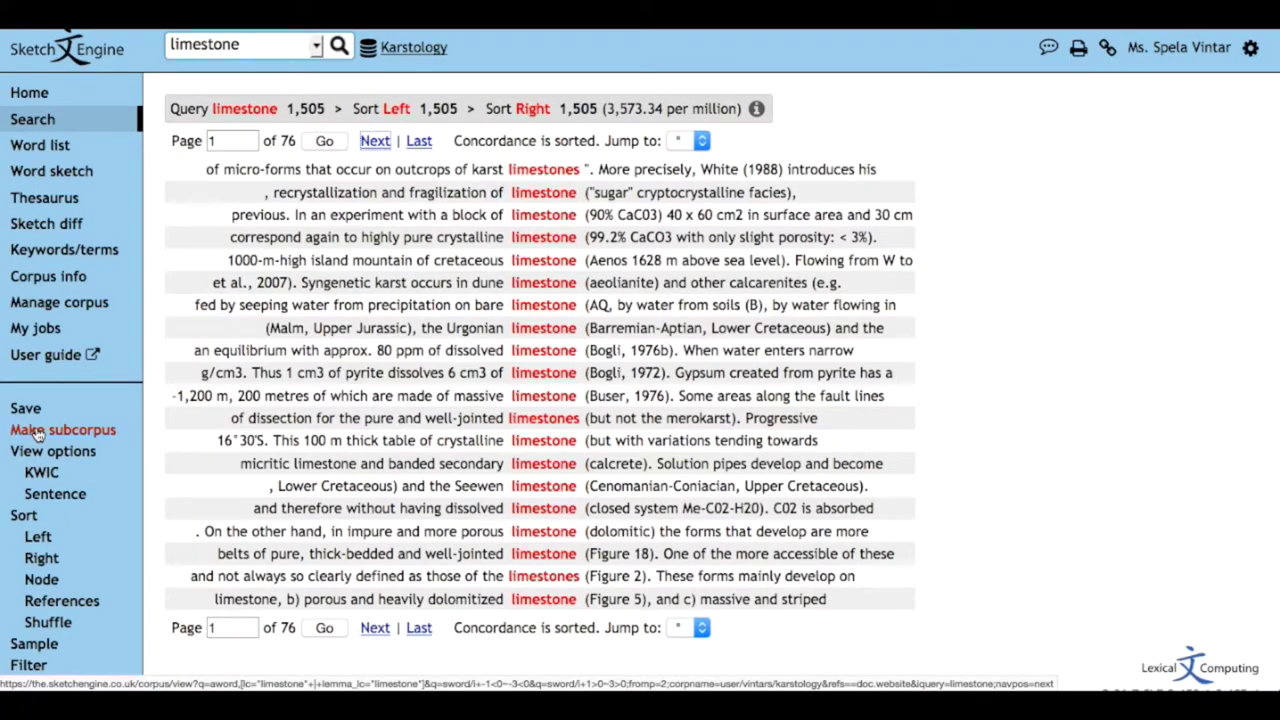
# Generate a word sketch for lemma 'limestone' restricted to noun (frequency 1,505)
pyautogui.click(52, 171)
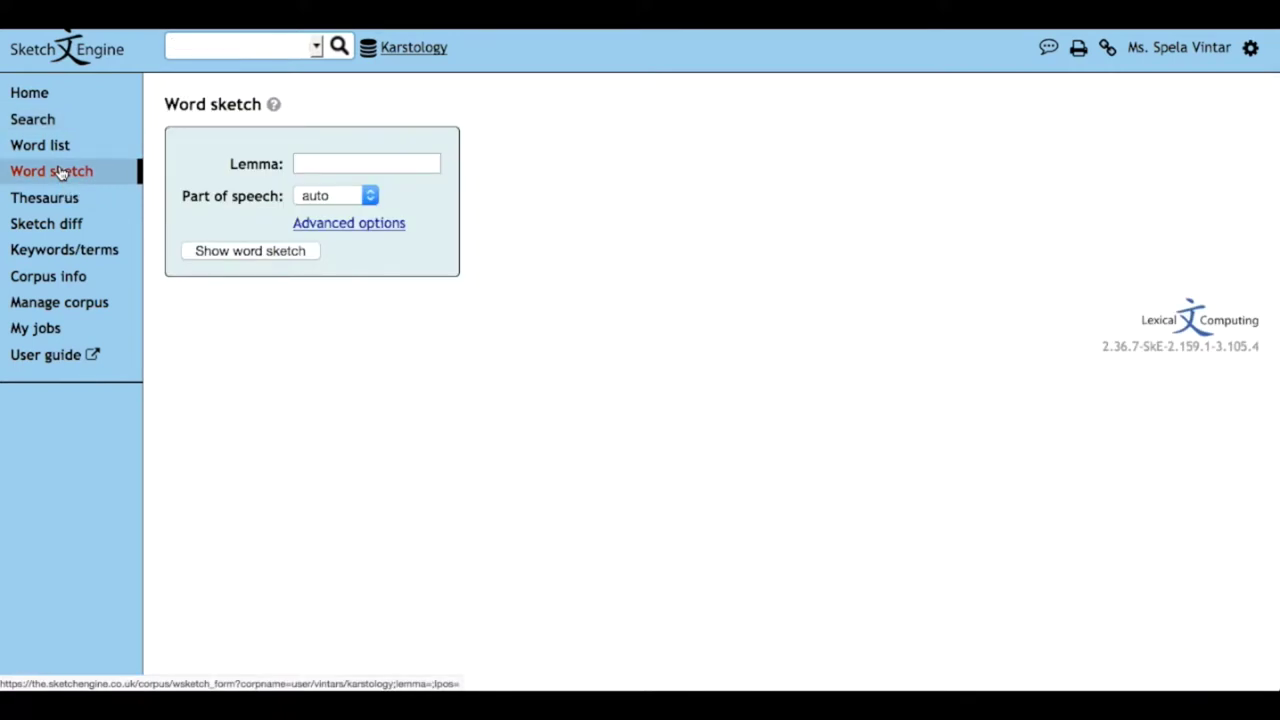
pyautogui.write('limestone')
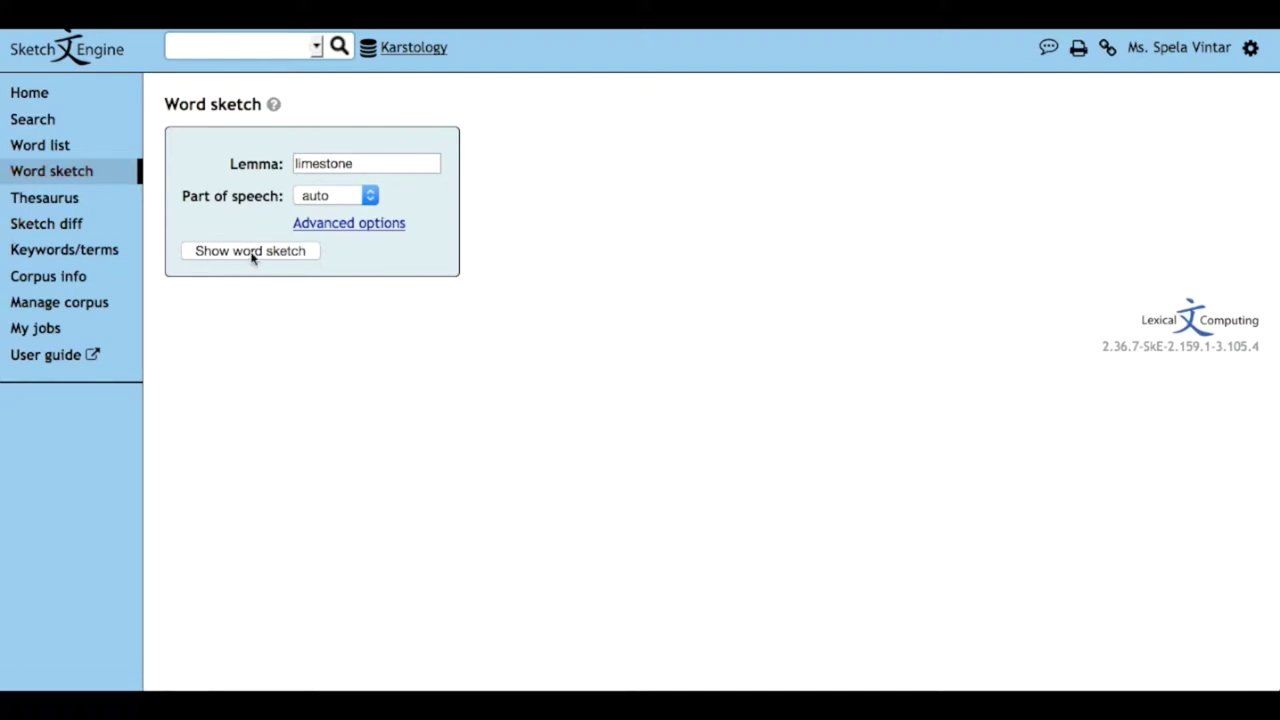
pyautogui.click(369, 200)
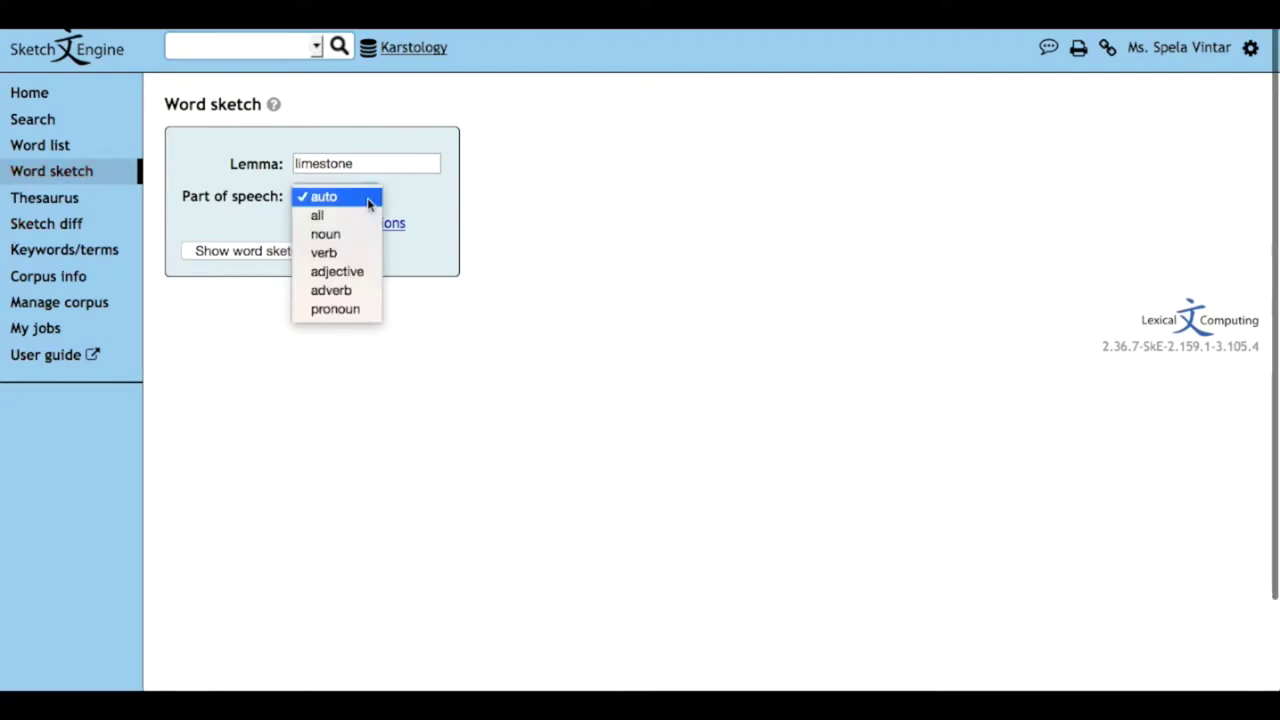
pyautogui.click(366, 236)
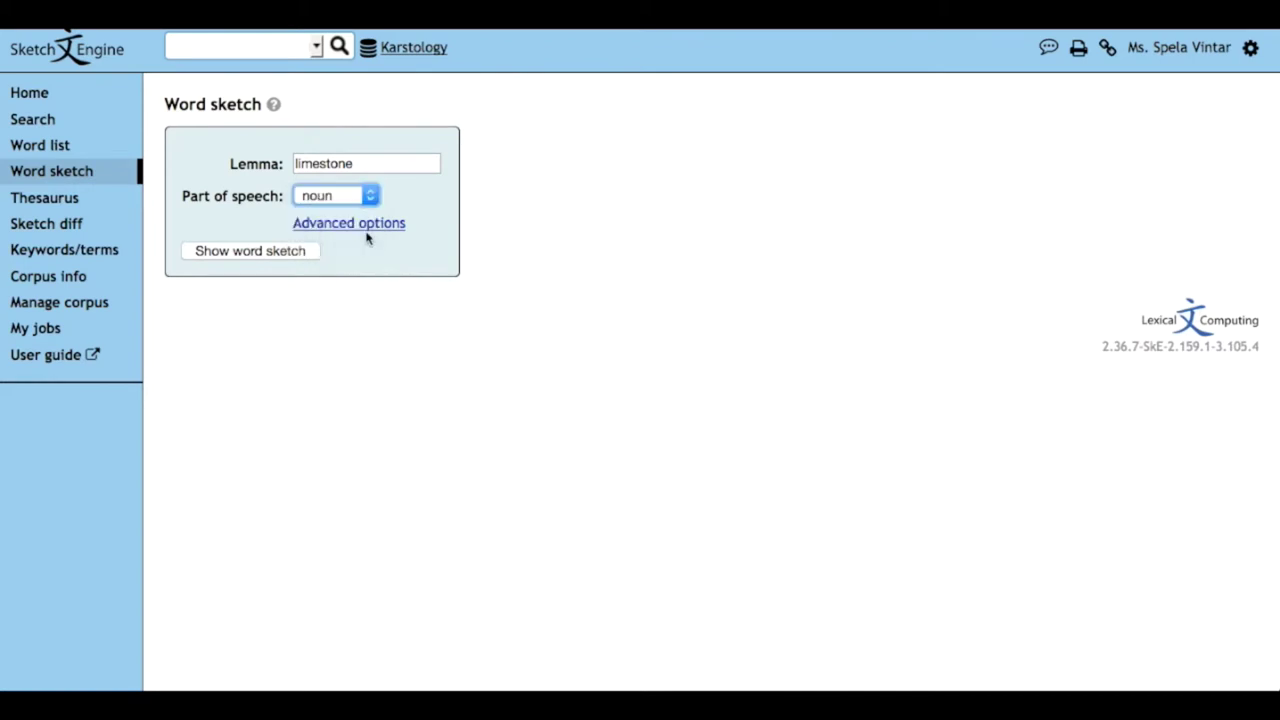
pyautogui.click(282, 253)
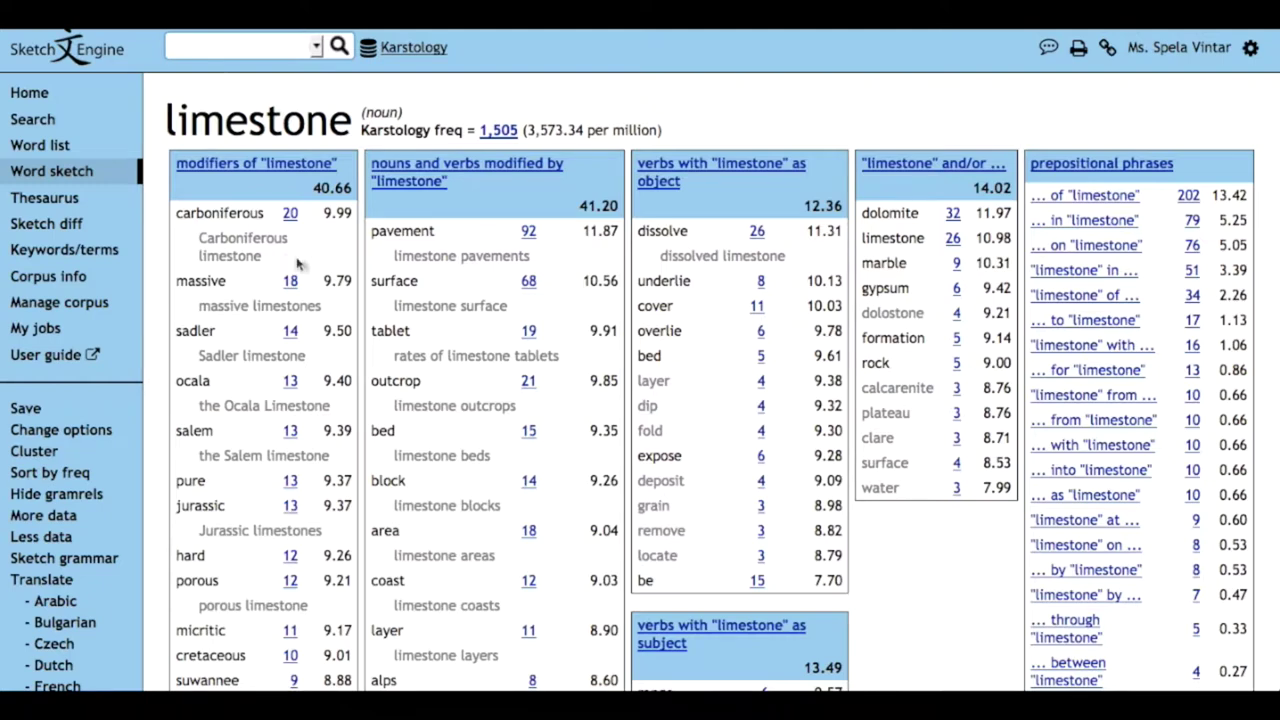
# Review the limestone modifiers like carboniferous and pavement, then reopen the Word sketch form
pyautogui.scroll(-2, 318, 270)
pyautogui.scroll(-1, 318, 270)
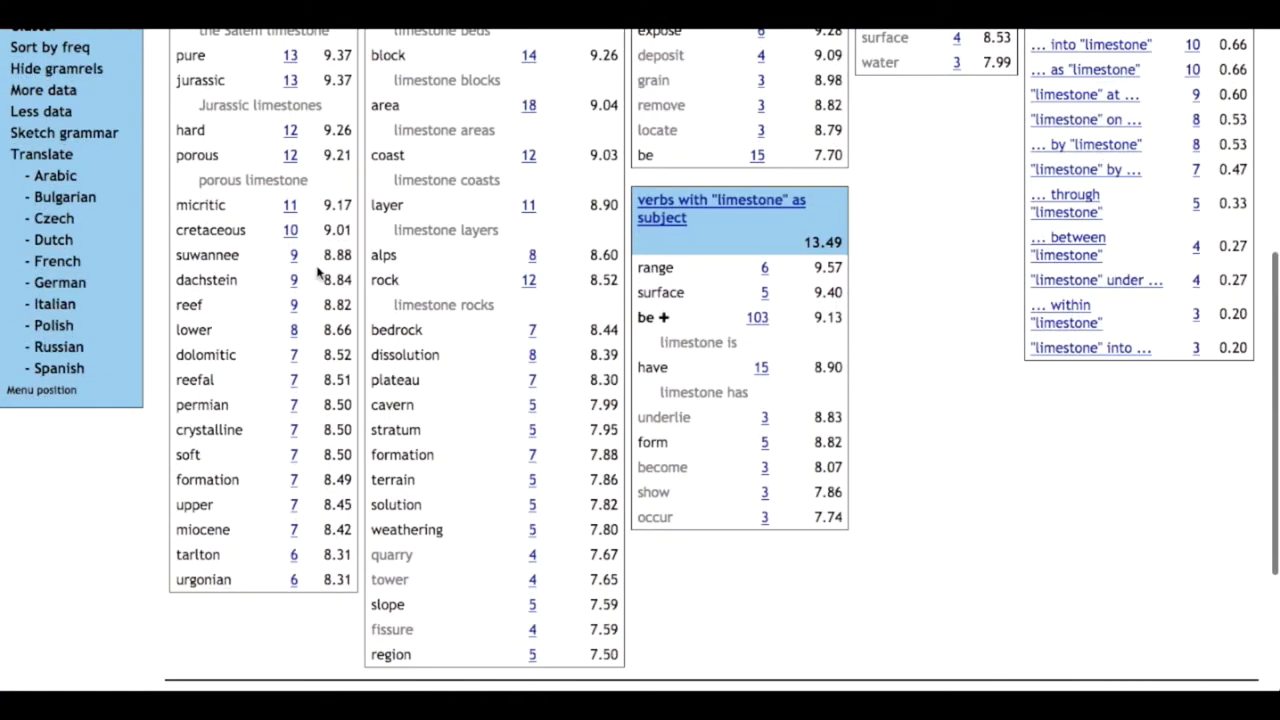
pyautogui.scroll(4, 318, 270)
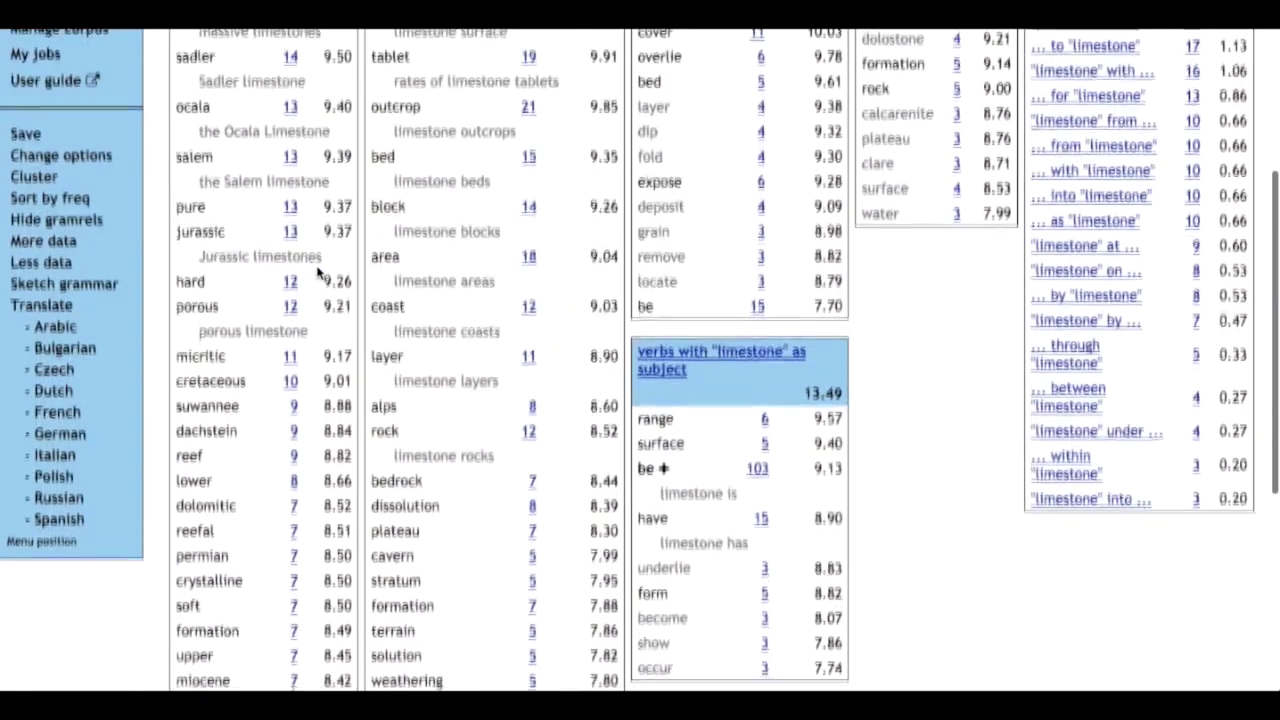
pyautogui.scroll(3, 318, 272)
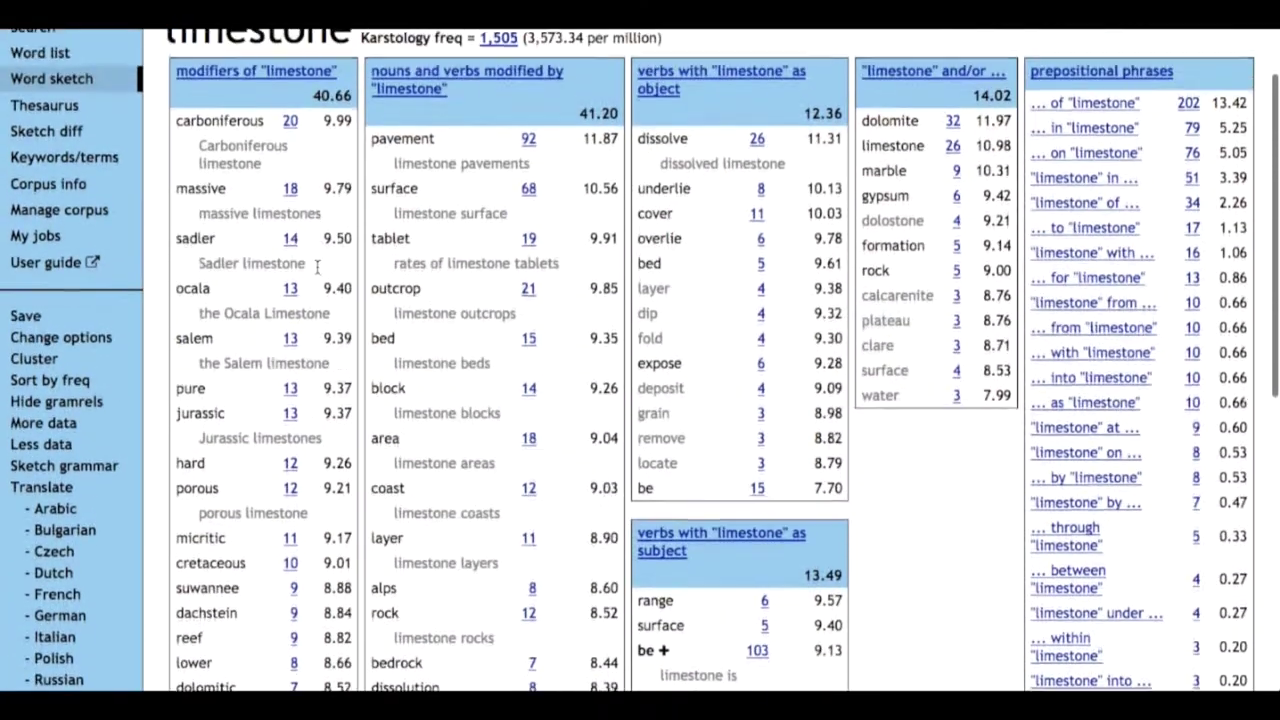
pyautogui.scroll(1, 318, 265)
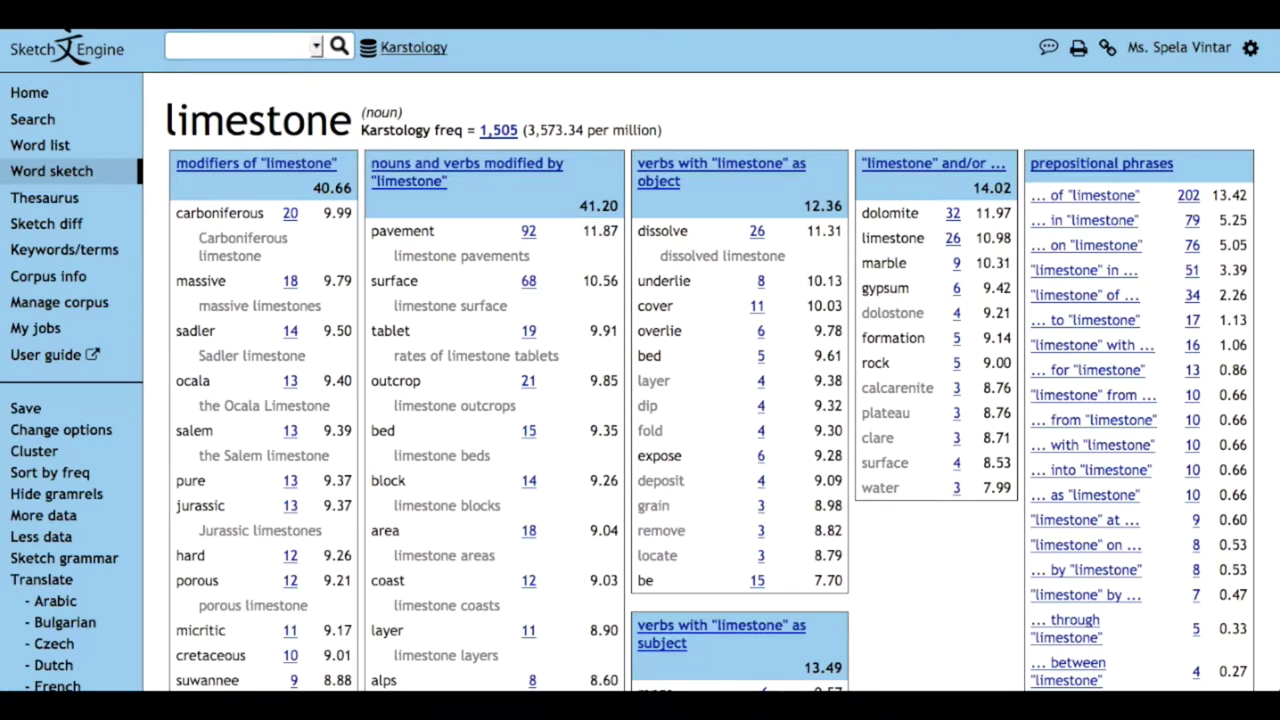
pyautogui.click(67, 47)
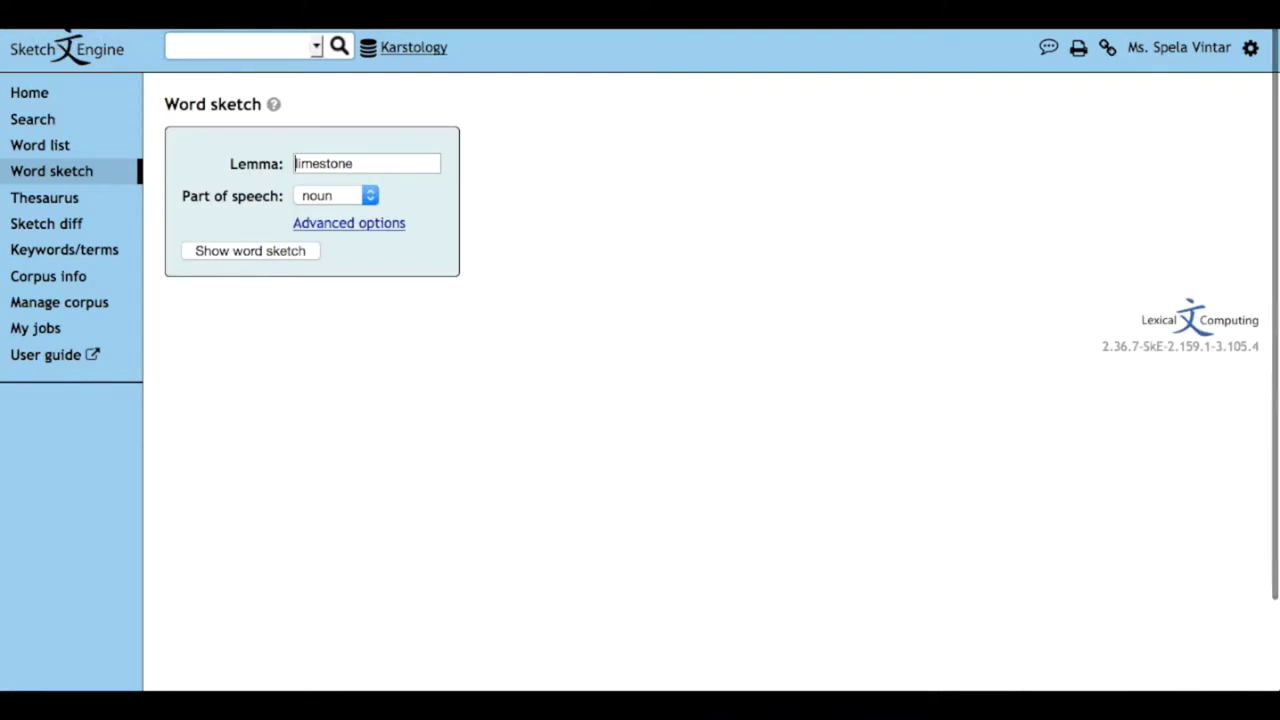
# Open the Karstology keywords and multi-word terms, then scroll down to 'Change extraction options'
pyautogui.click(55, 252)
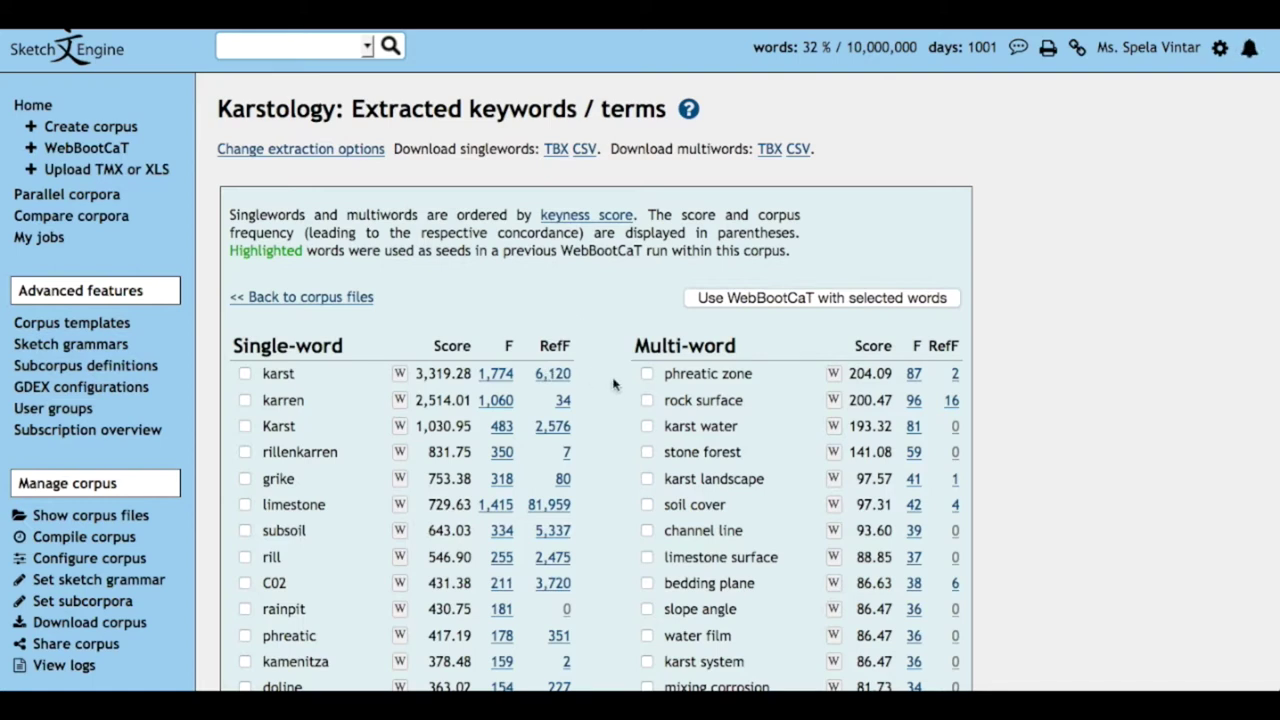
pyautogui.scroll(-2, 614, 383)
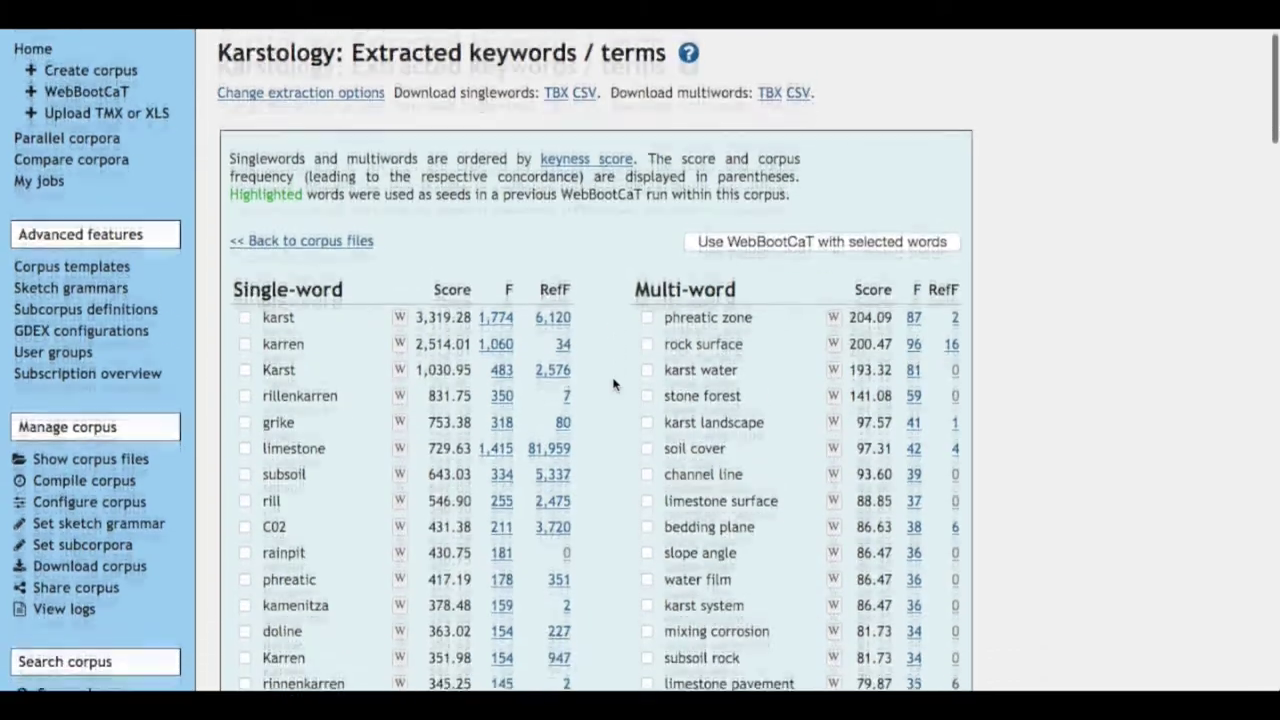
pyautogui.scroll(-5, 614, 383)
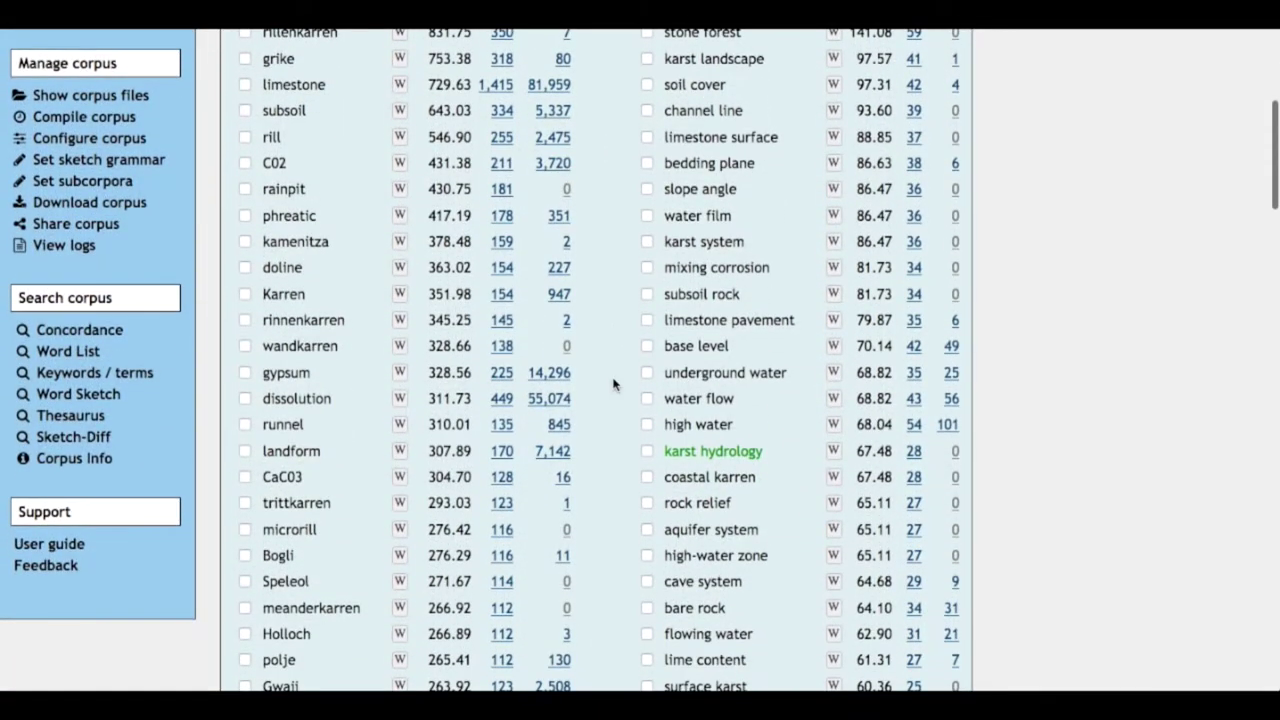
pyautogui.scroll(3, 614, 383)
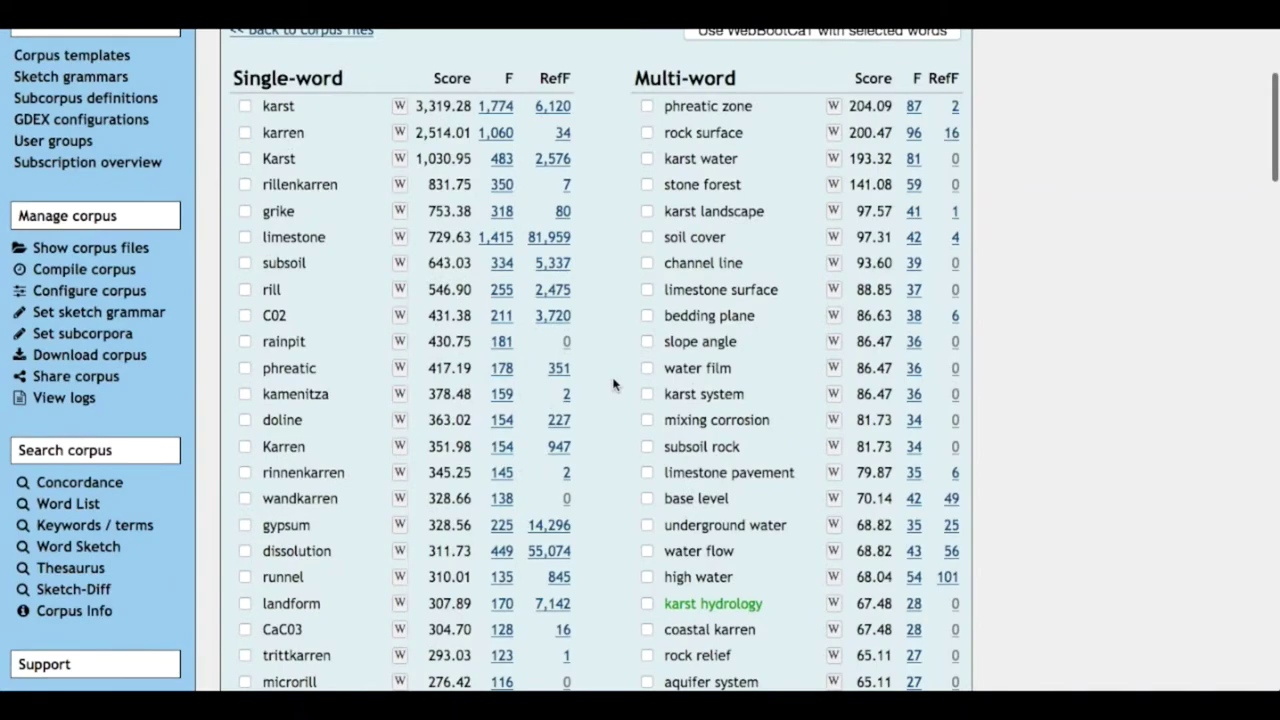
pyautogui.scroll(-1, 614, 383)
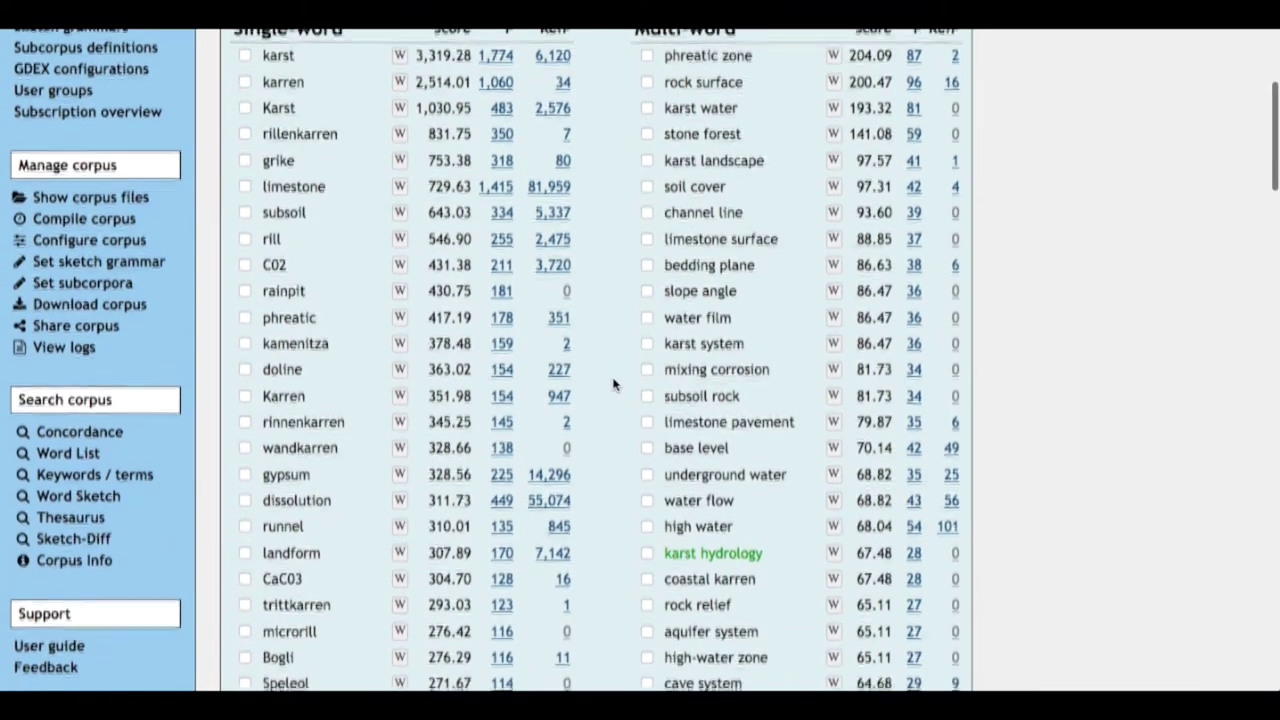
pyautogui.scroll(-3, 614, 383)
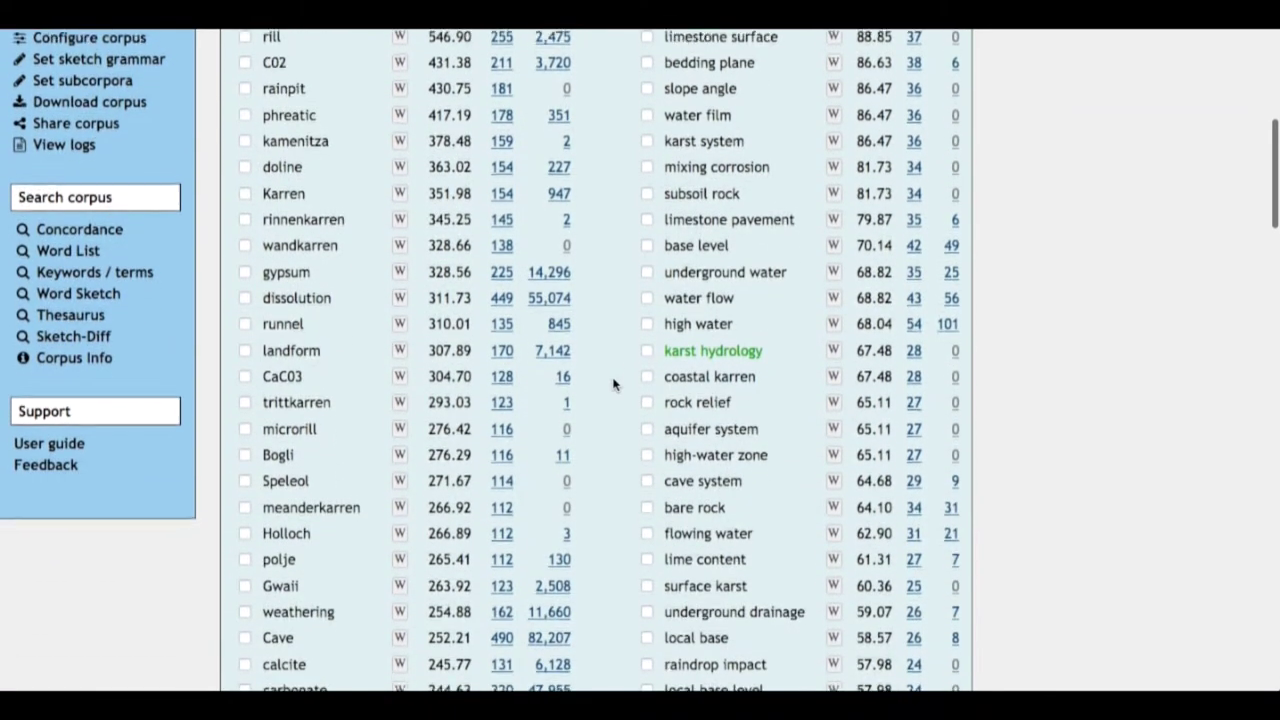
pyautogui.scroll(-3, 614, 383)
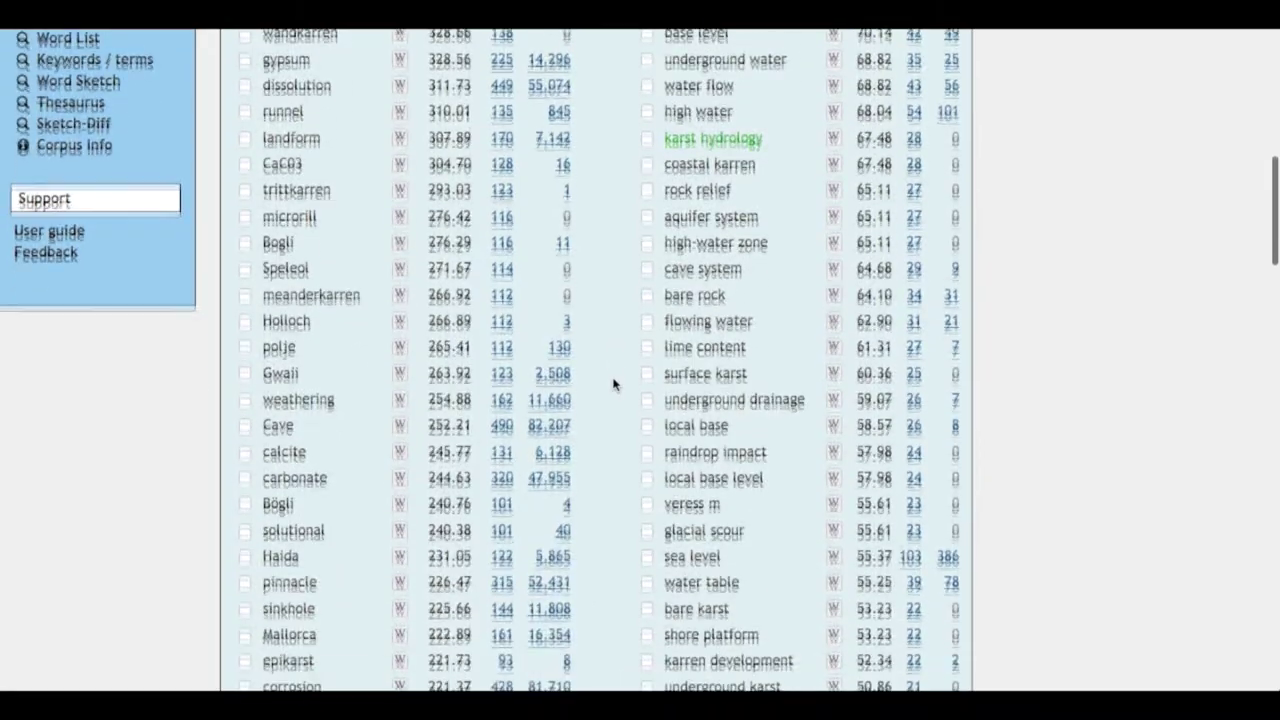
pyautogui.scroll(-5, 614, 383)
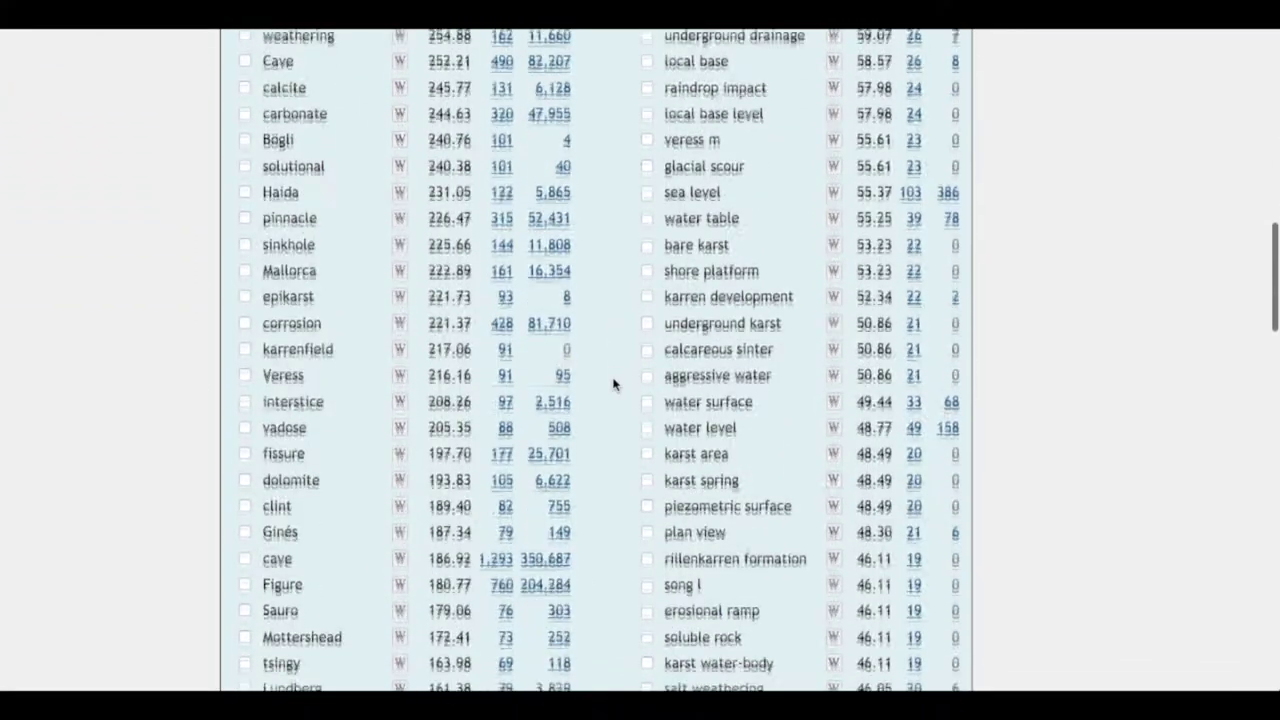
pyautogui.scroll(-6, 614, 383)
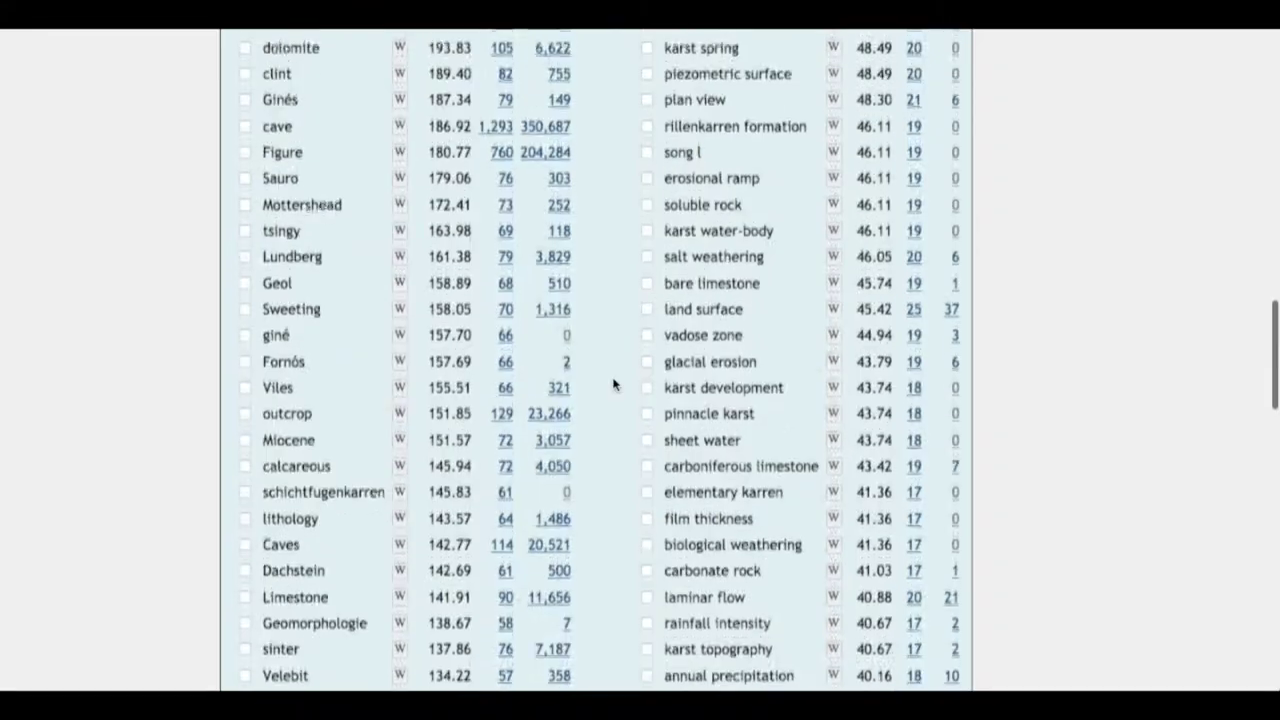
pyautogui.scroll(-6, 614, 383)
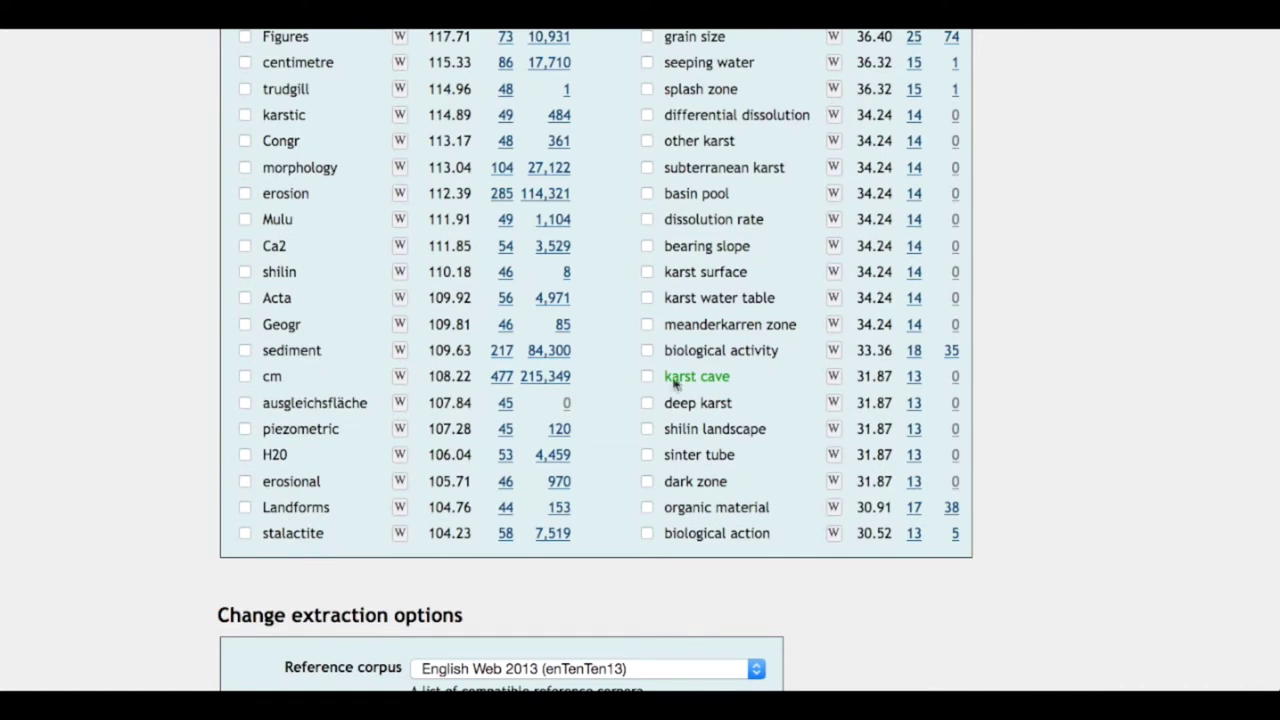
pyautogui.scroll(-2, 616, 391)
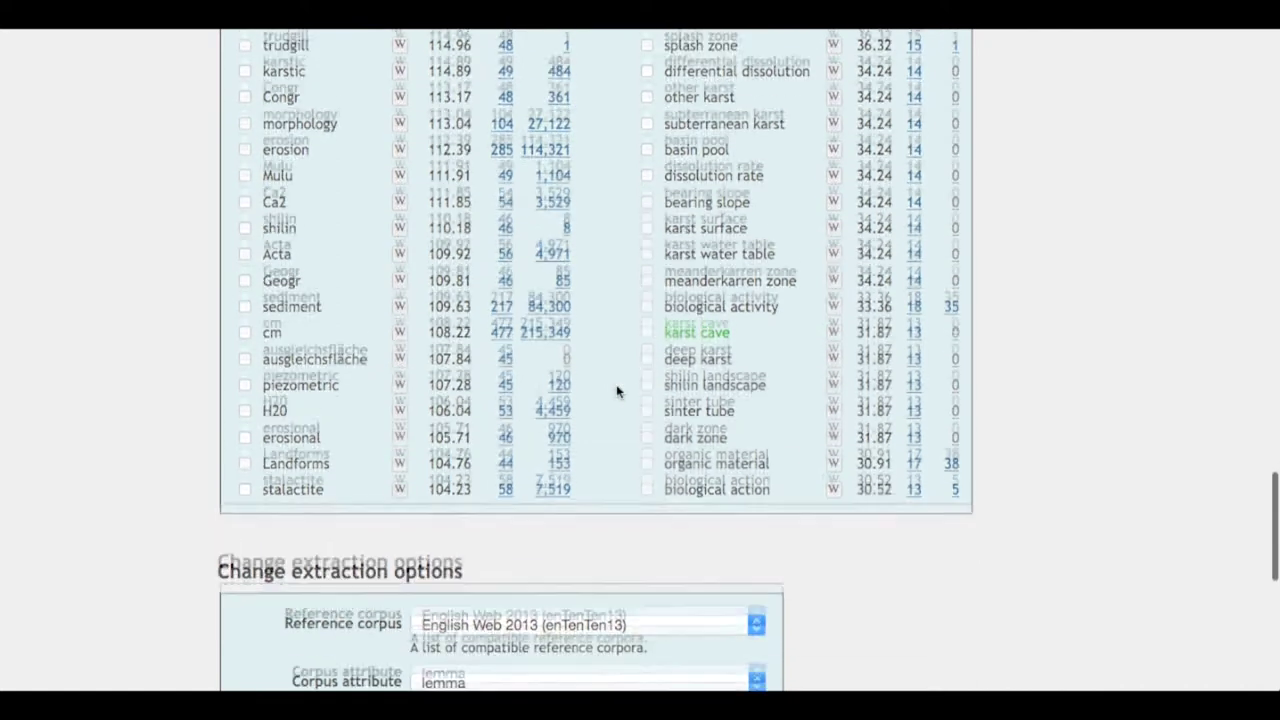
pyautogui.scroll(-3, 616, 391)
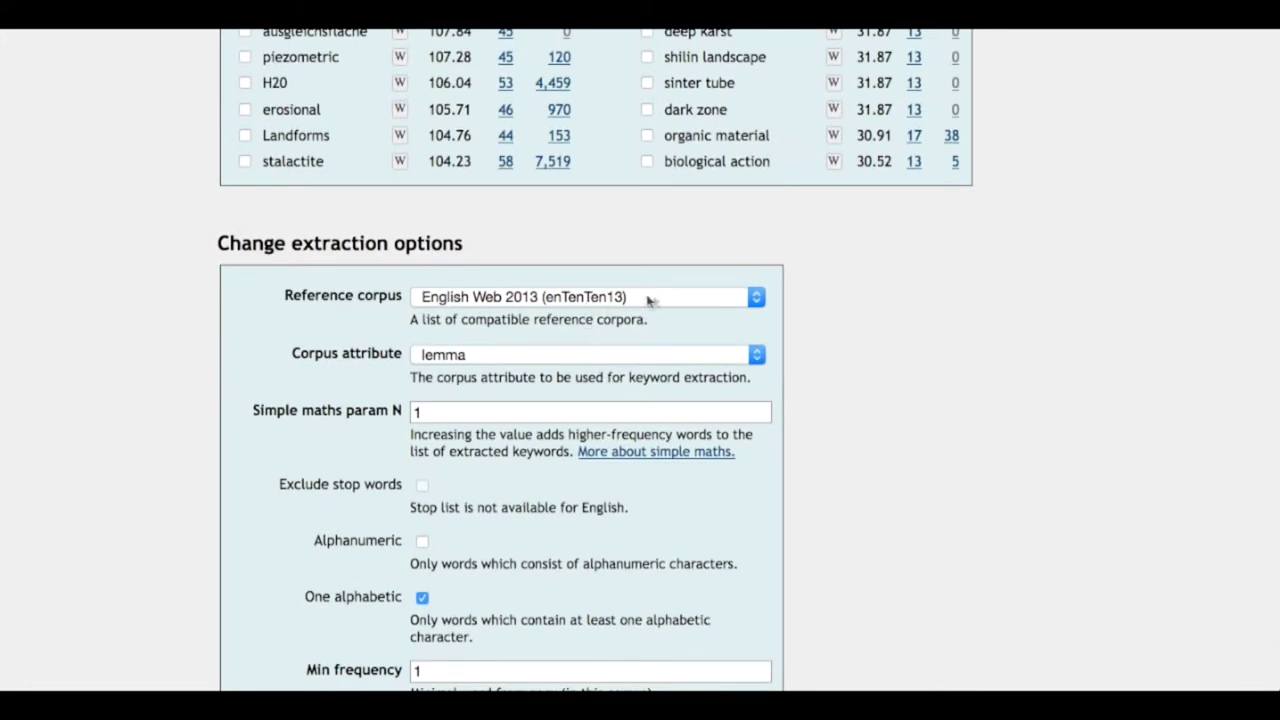
pyautogui.click(755, 299)
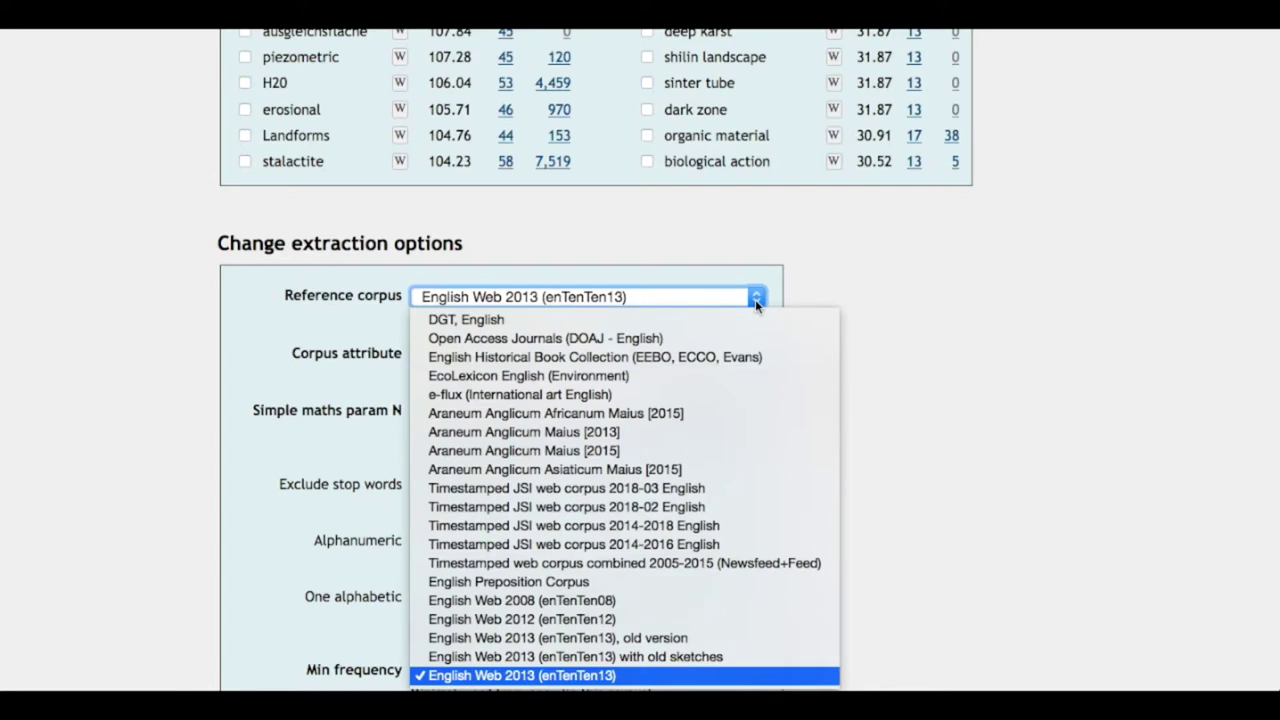
pyautogui.click(755, 299)
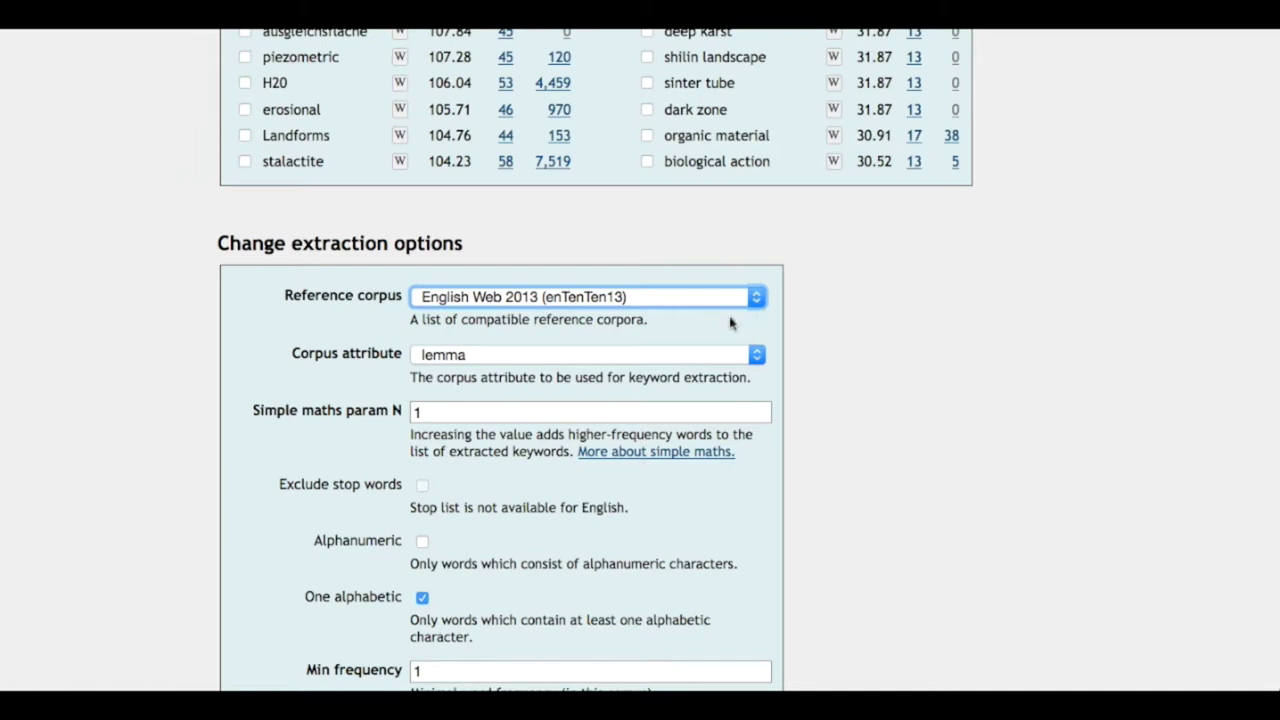
pyautogui.scroll(-3, 697, 347)
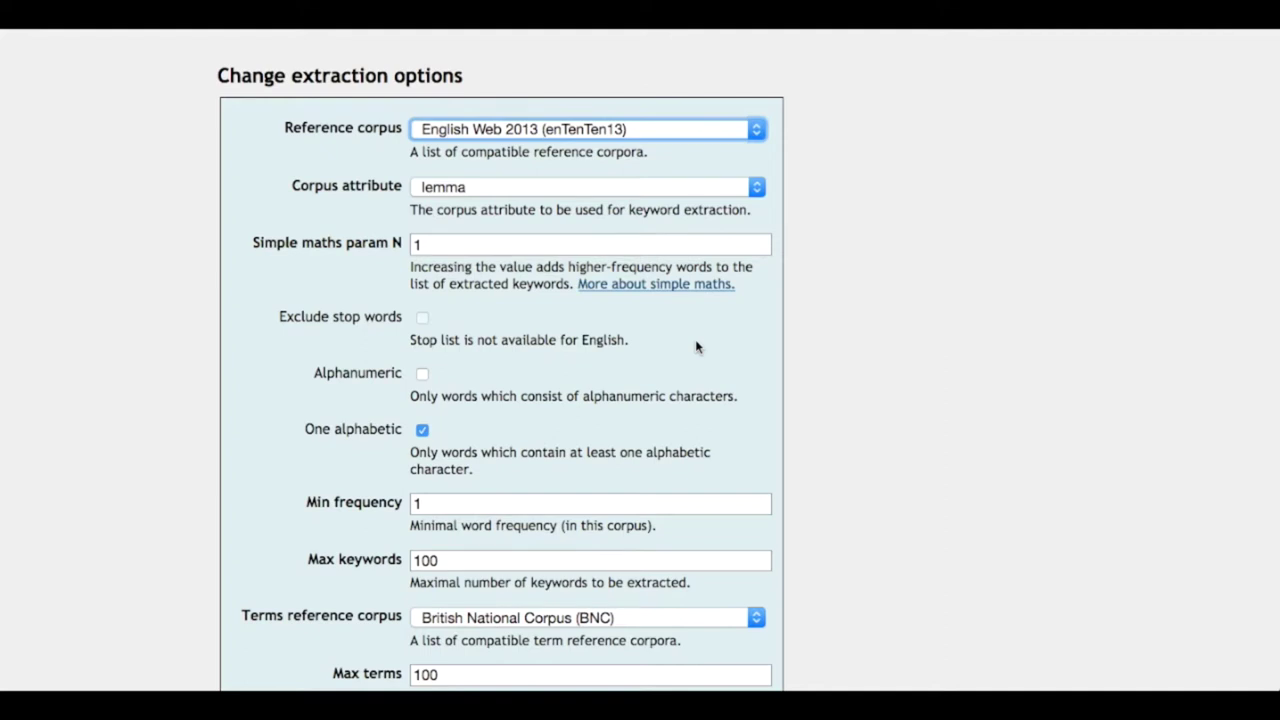
pyautogui.scroll(-2, 697, 347)
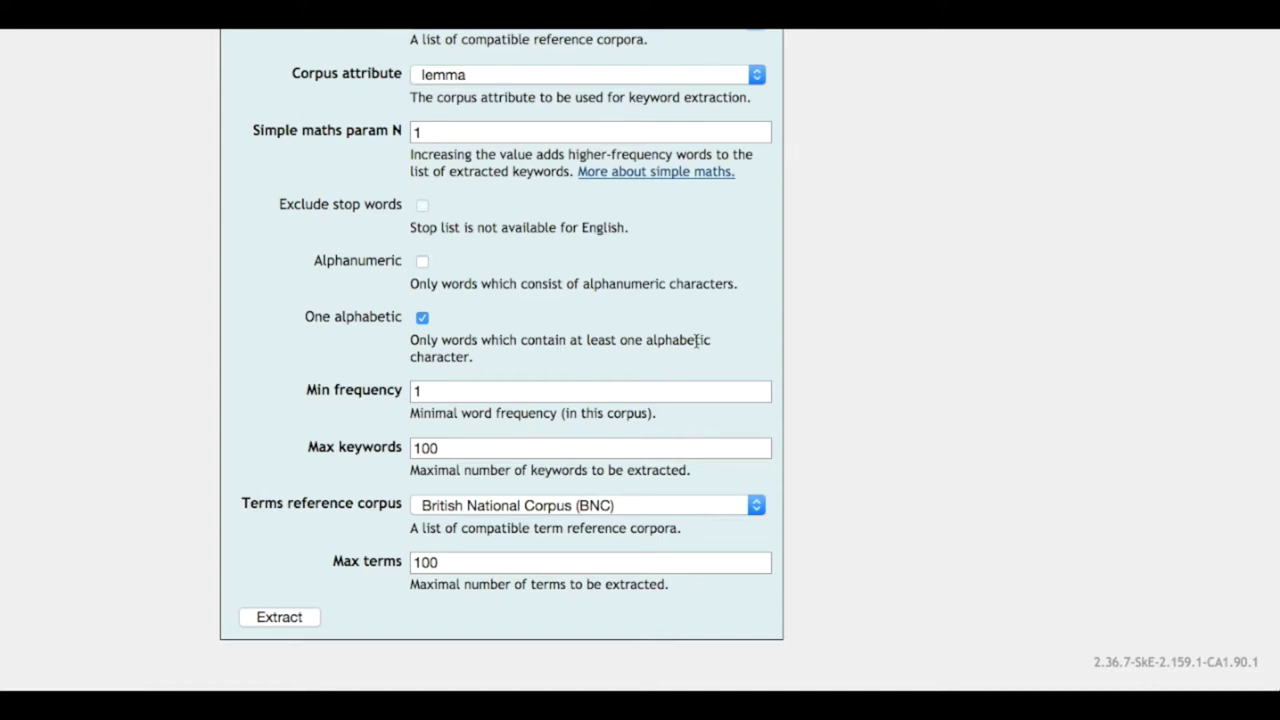
pyautogui.click(757, 506)
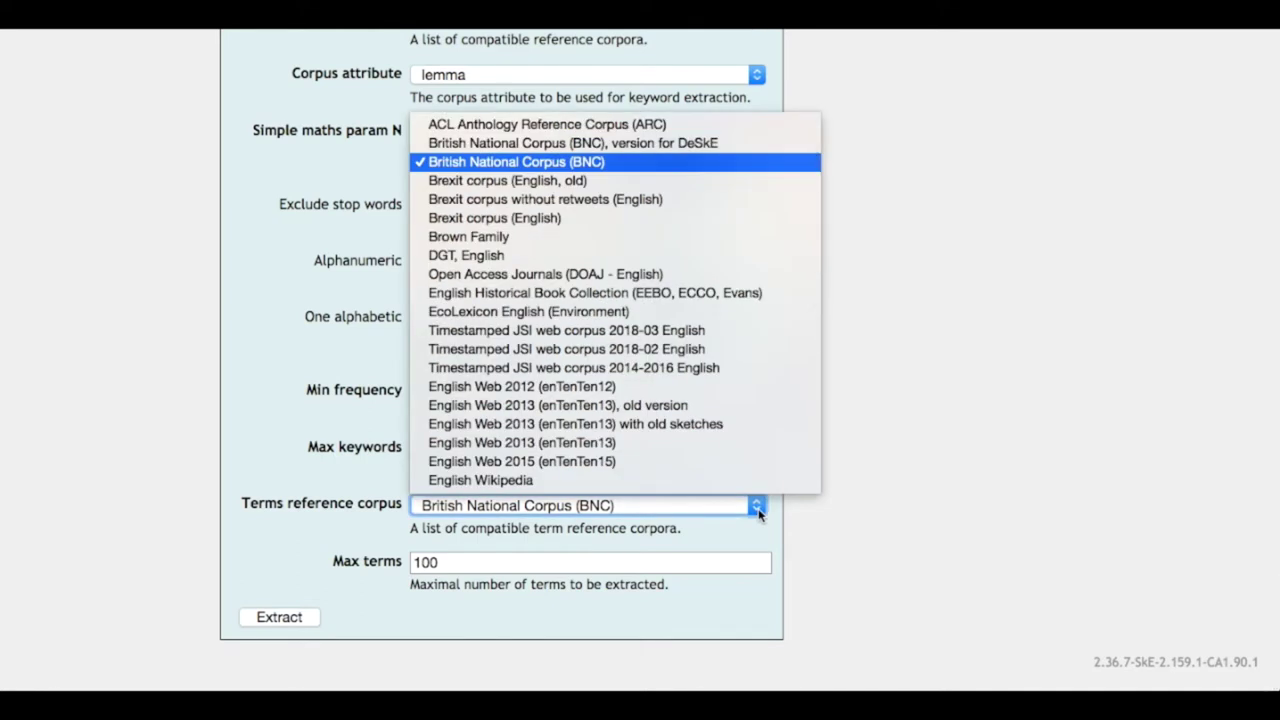
pyautogui.click(757, 508)
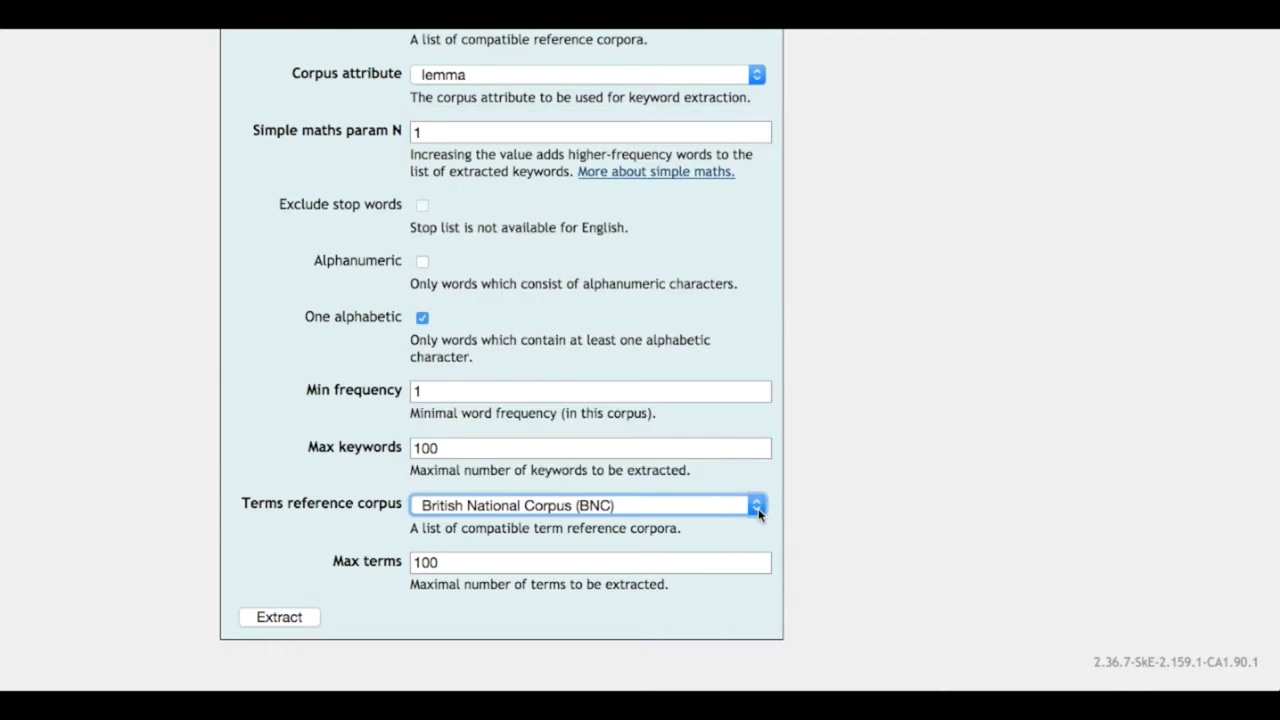
# Scroll up to the top of the lists, headed by karst (3,319.28) and phreatic zone (204.09)
pyautogui.scroll(3, 672, 455)
pyautogui.scroll(2, 672, 455)
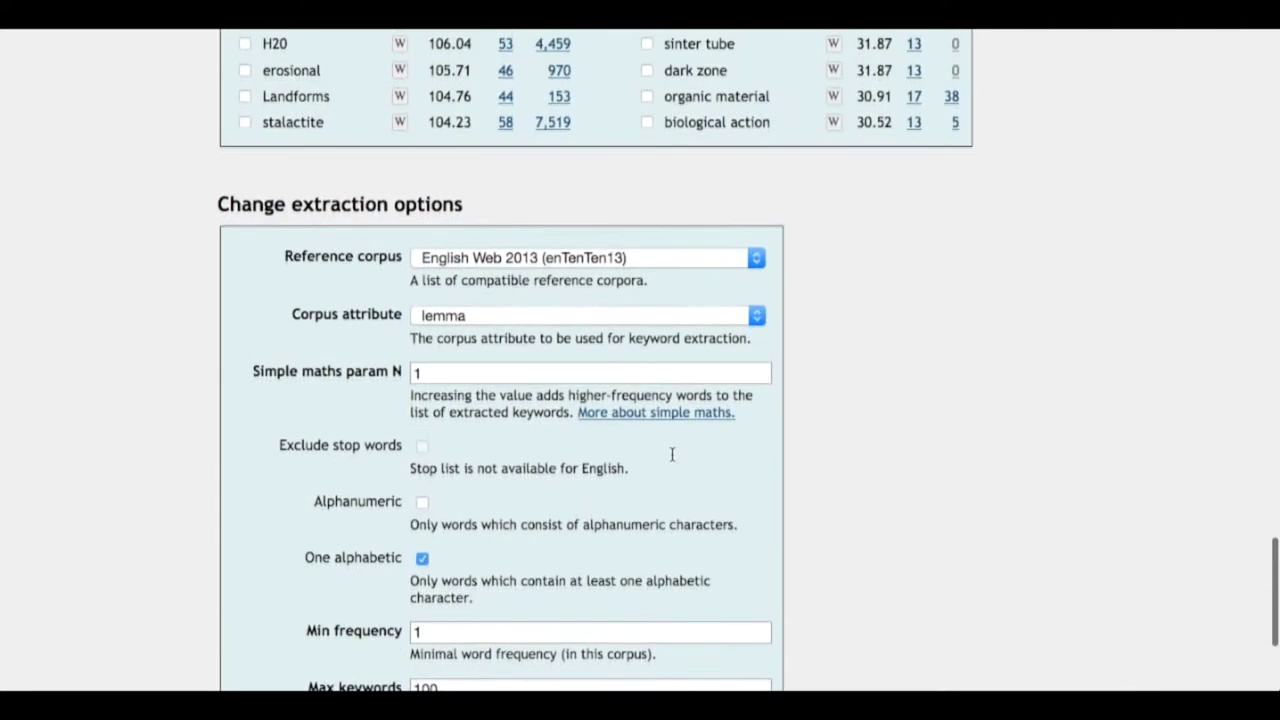
pyautogui.scroll(4, 672, 460)
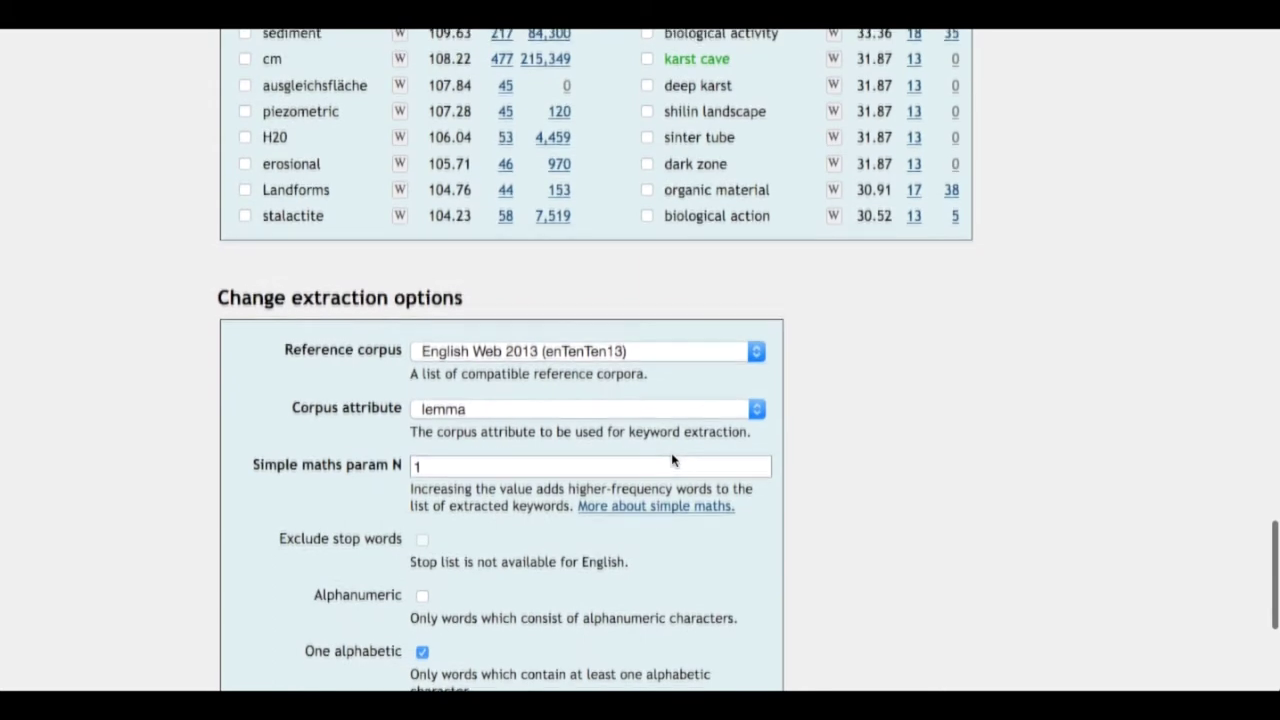
pyautogui.scroll(7, 672, 455)
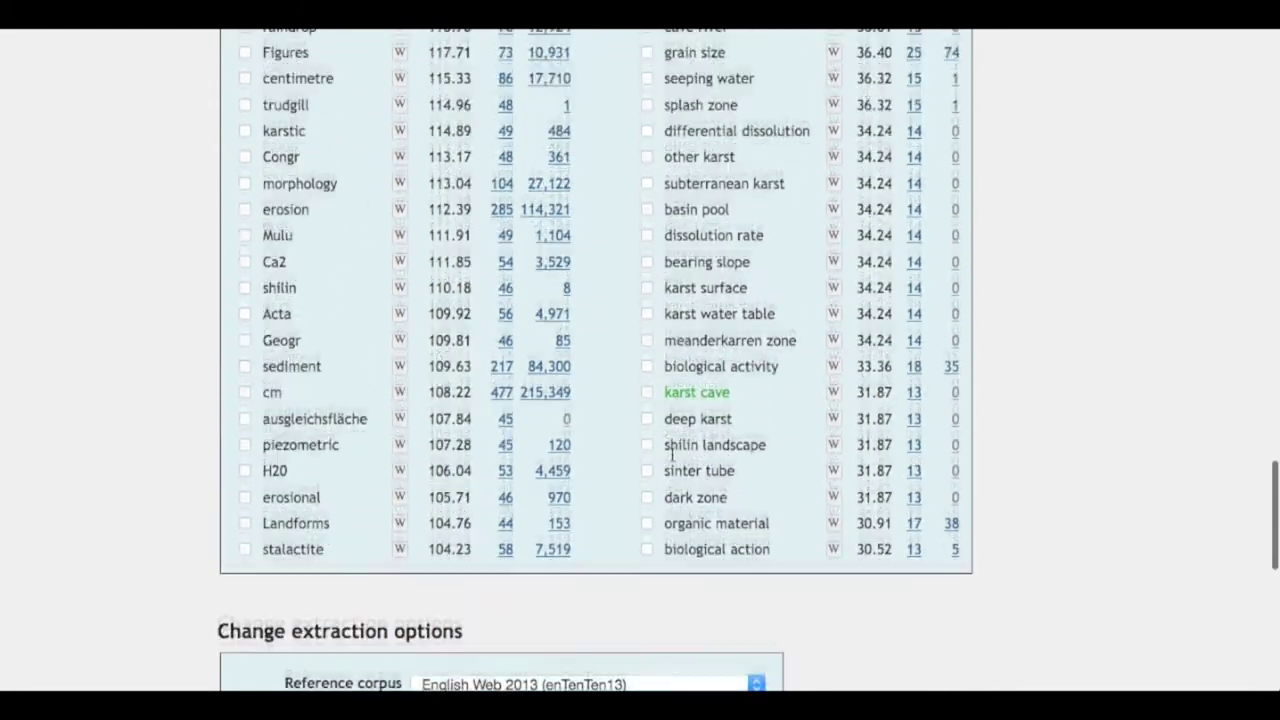
pyautogui.scroll(8, 672, 455)
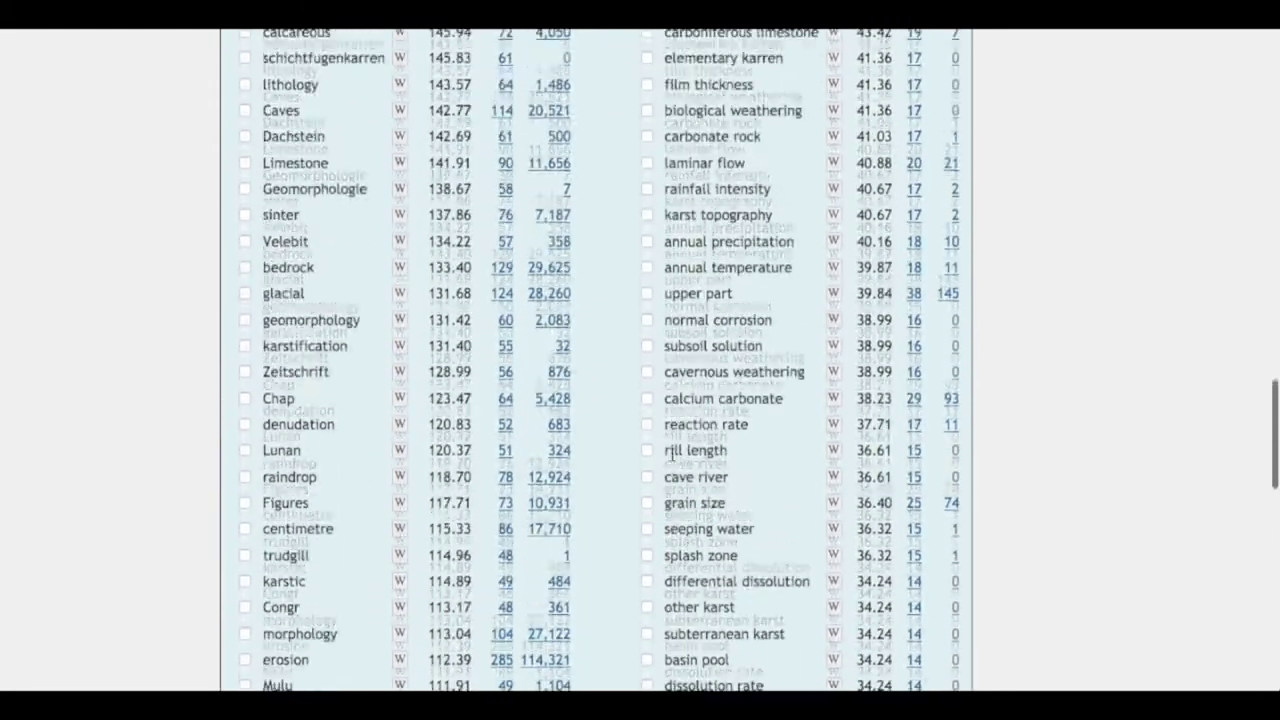
pyautogui.scroll(8, 671, 455)
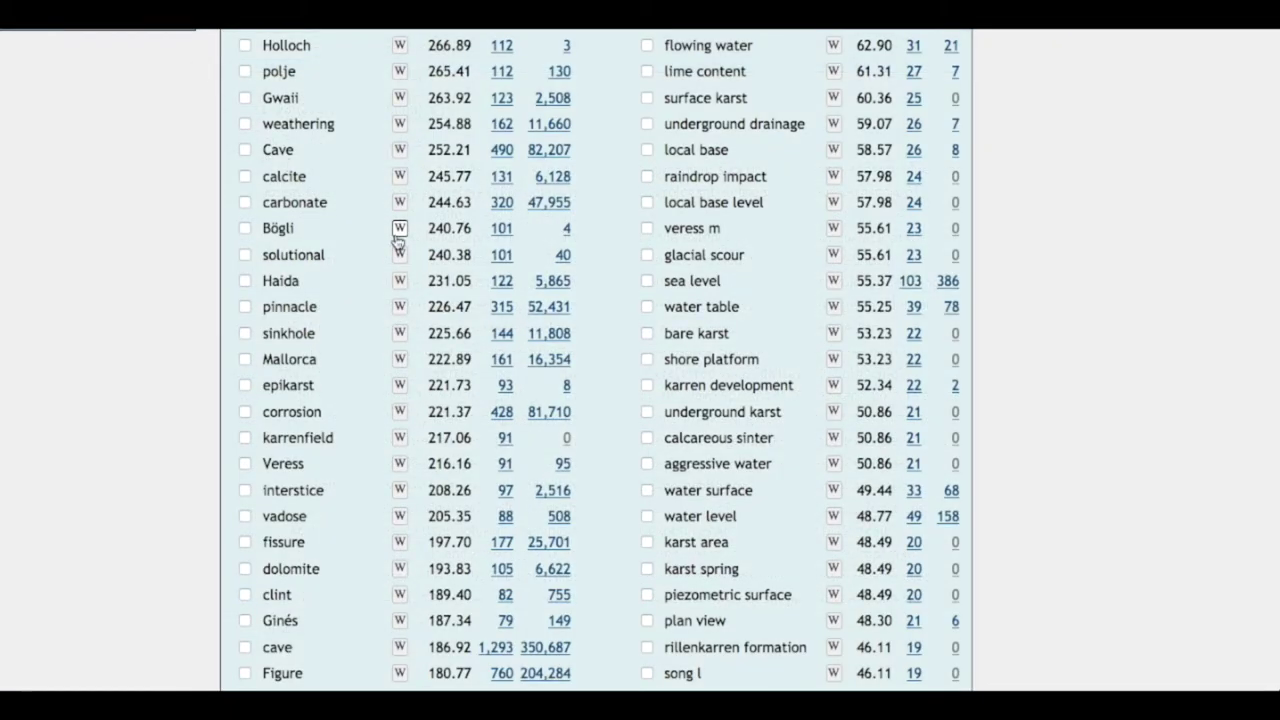
pyautogui.scroll(10, 398, 242)
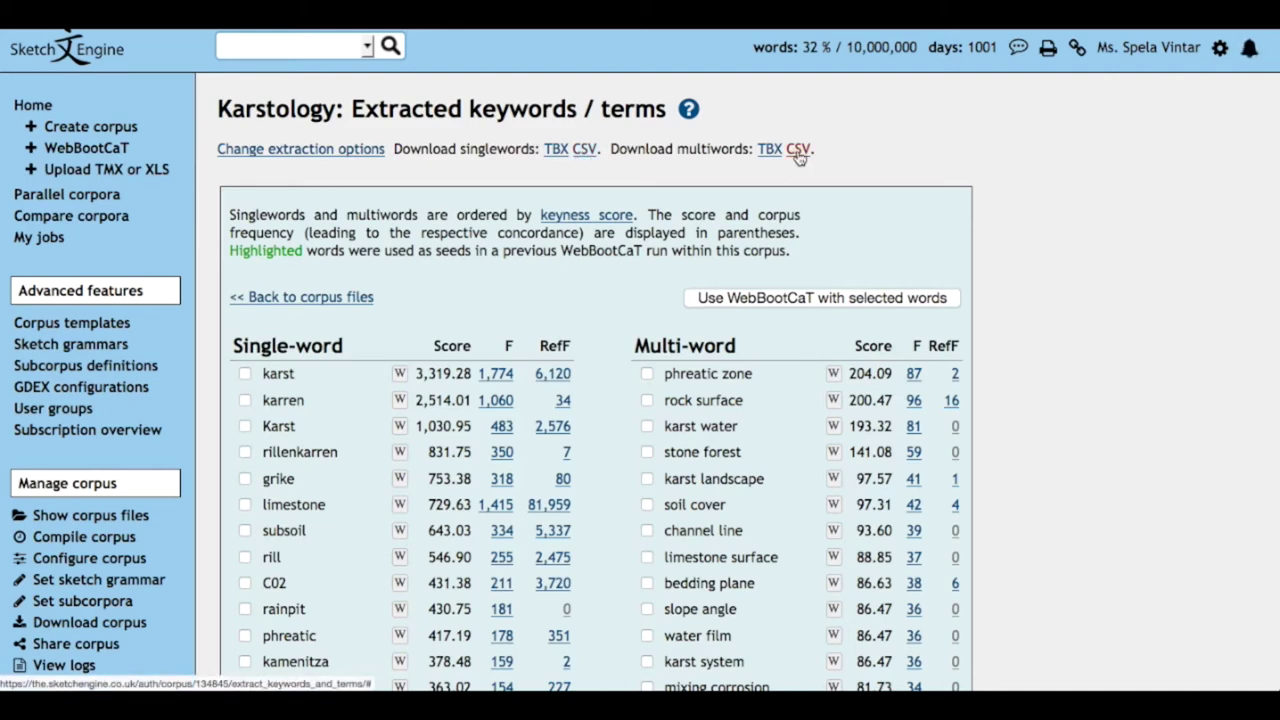
pyautogui.scroll(-3, 399, 254)
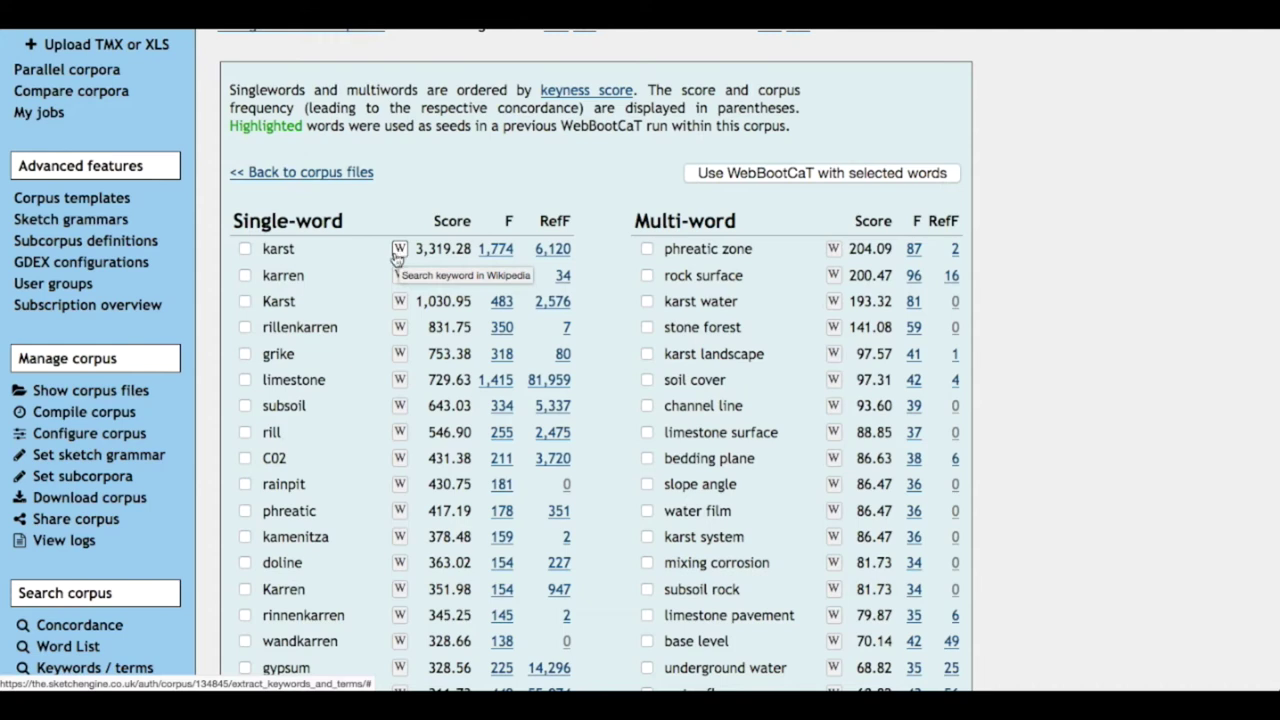
# Select rillenkarren, rainpit and kamenitza and send them to WebBootCaT as seed words
pyautogui.scroll(-1, 361, 265)
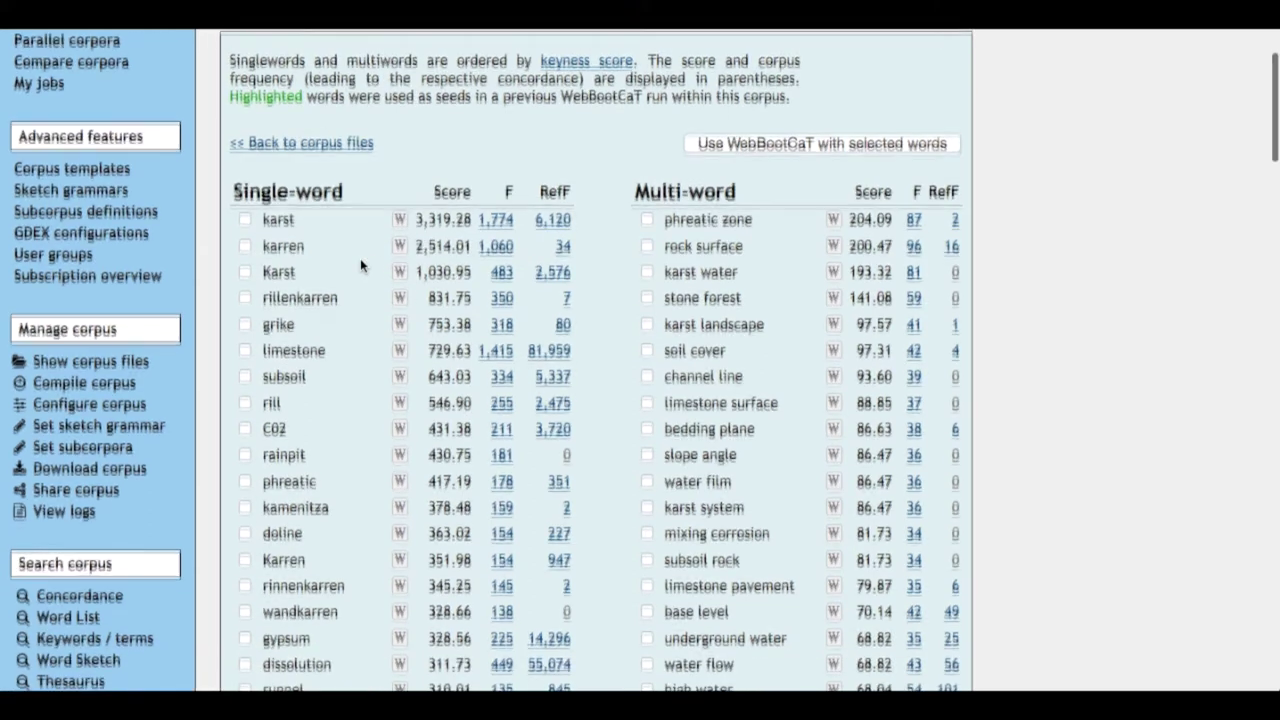
pyautogui.click(245, 287)
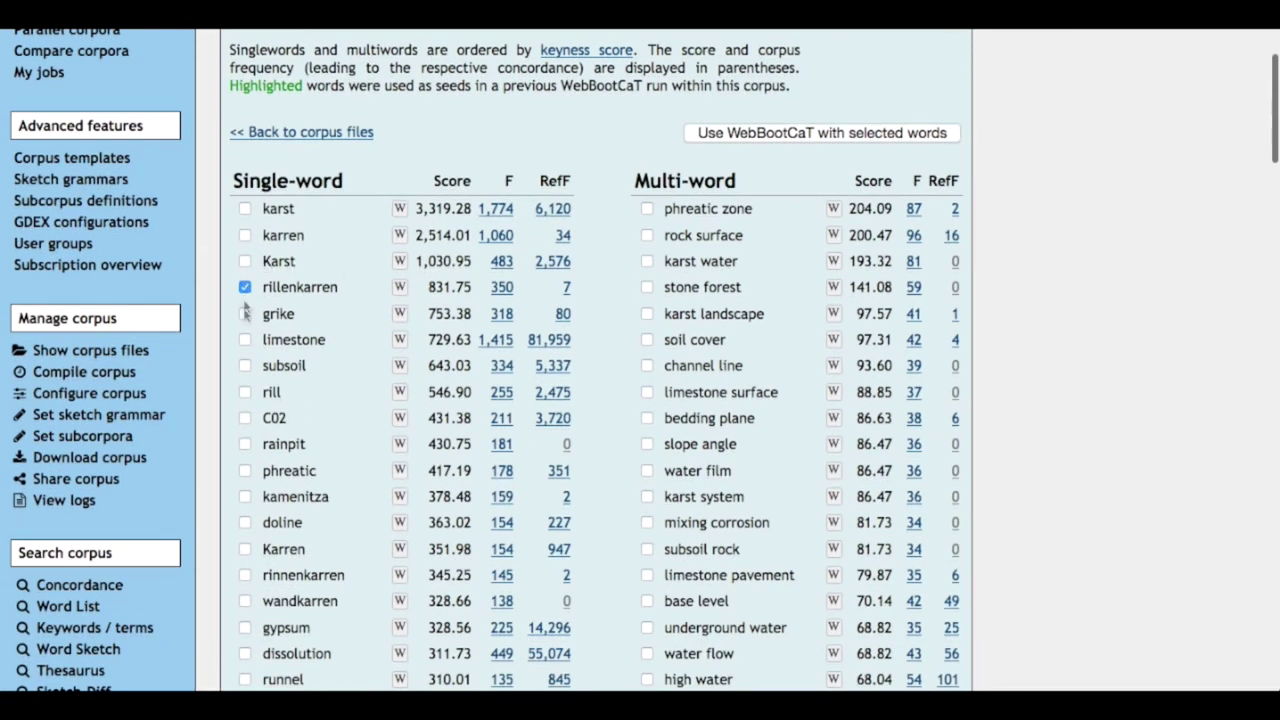
pyautogui.click(245, 445)
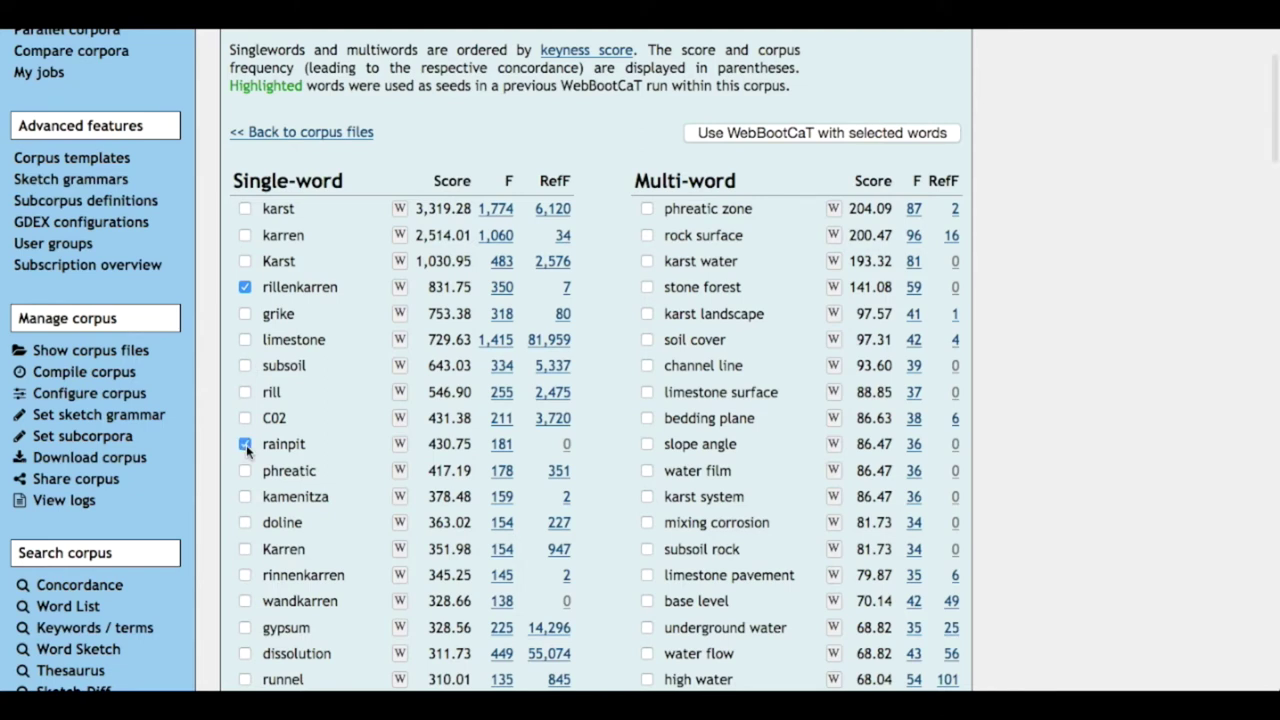
pyautogui.click(245, 497)
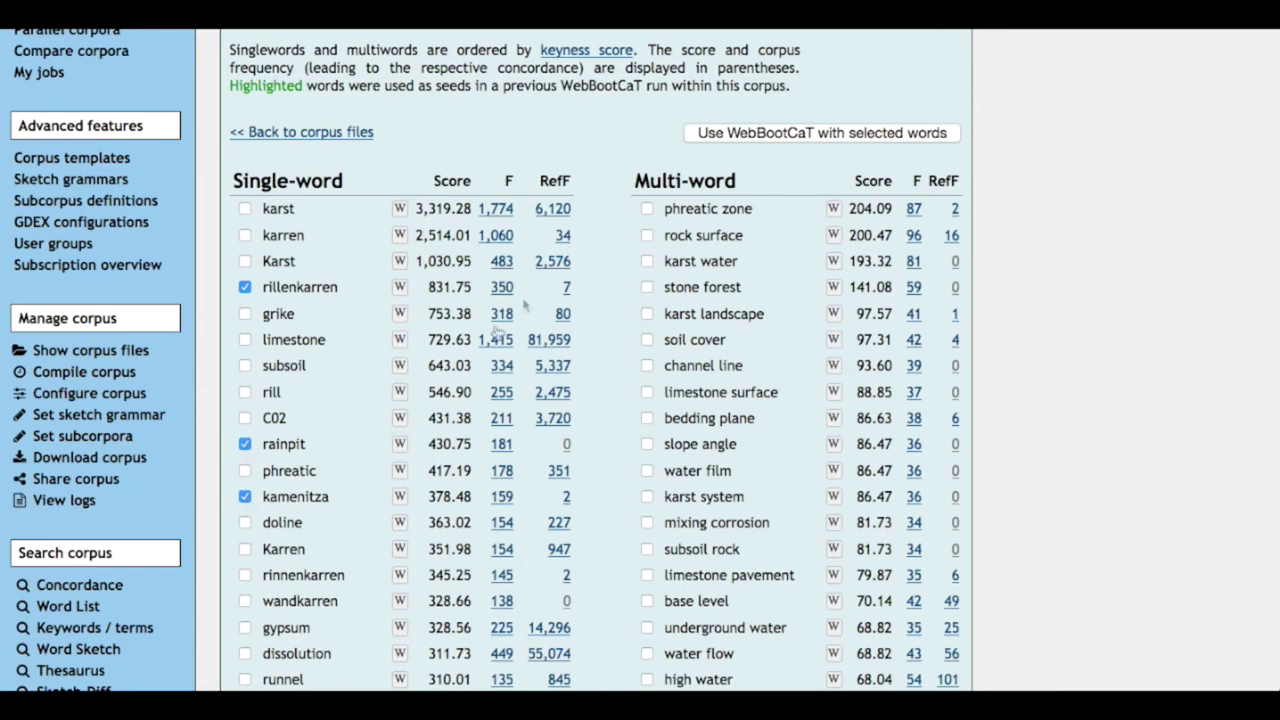
pyautogui.click(787, 135)
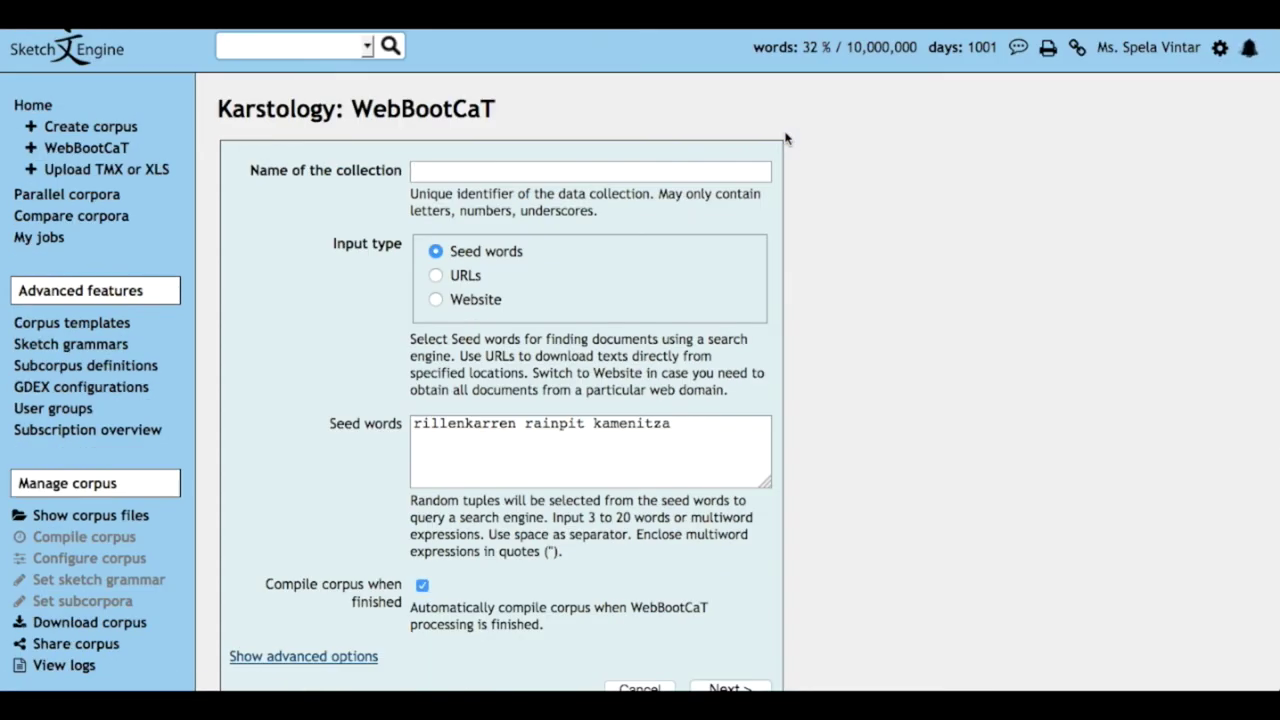
# Name the collection 'karst-web2', accept the found URLs and start downloading them
pyautogui.write('karst-web2')
pyautogui.scroll(-3, 650, 317)
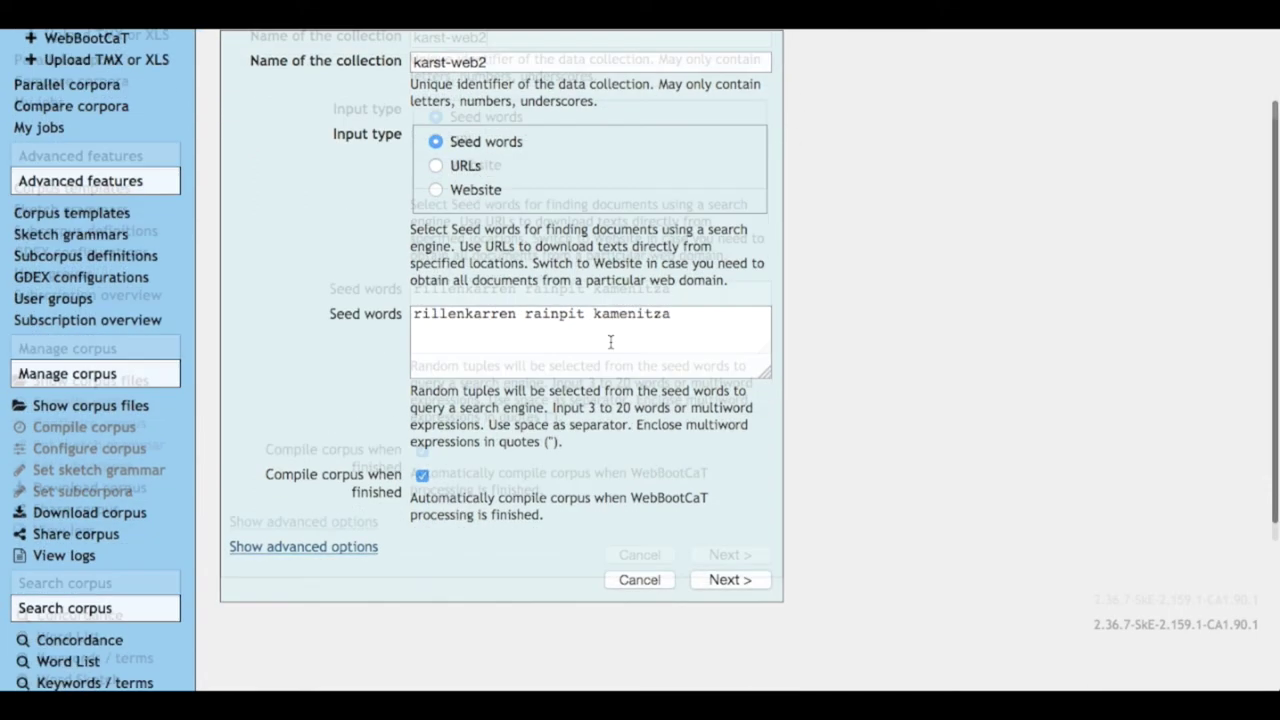
pyautogui.click(726, 499)
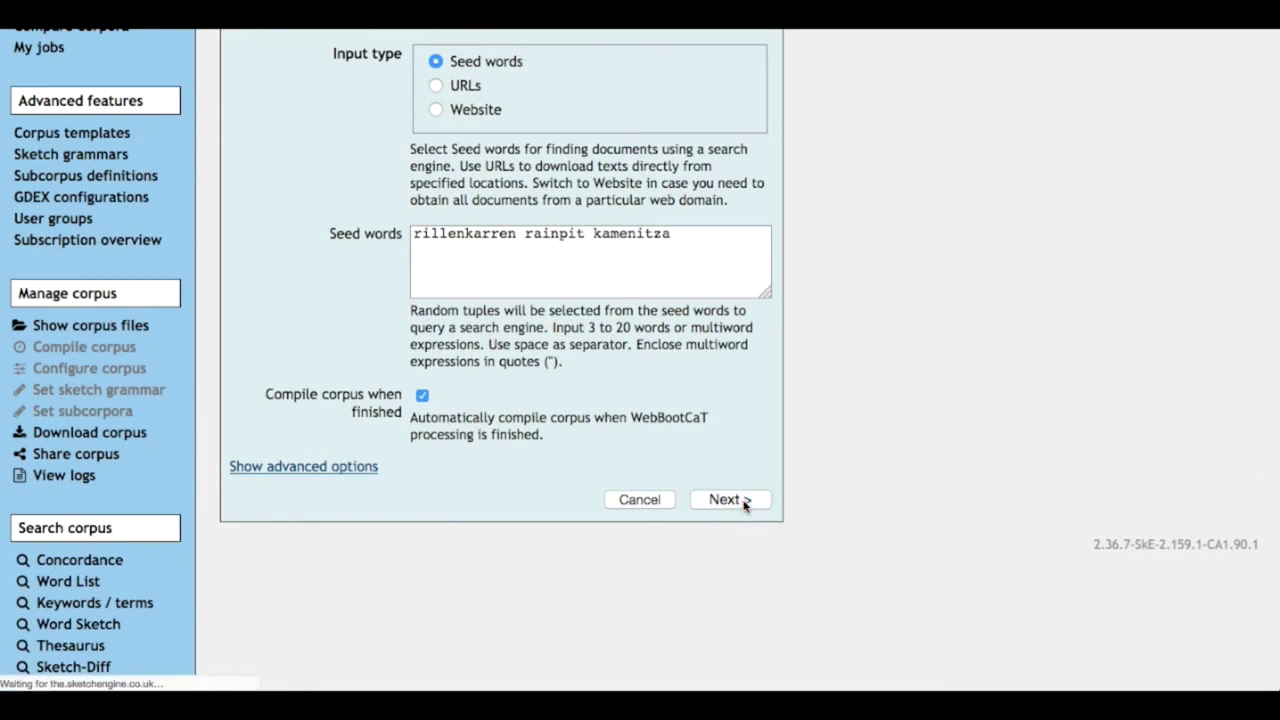
pyautogui.click(727, 592)
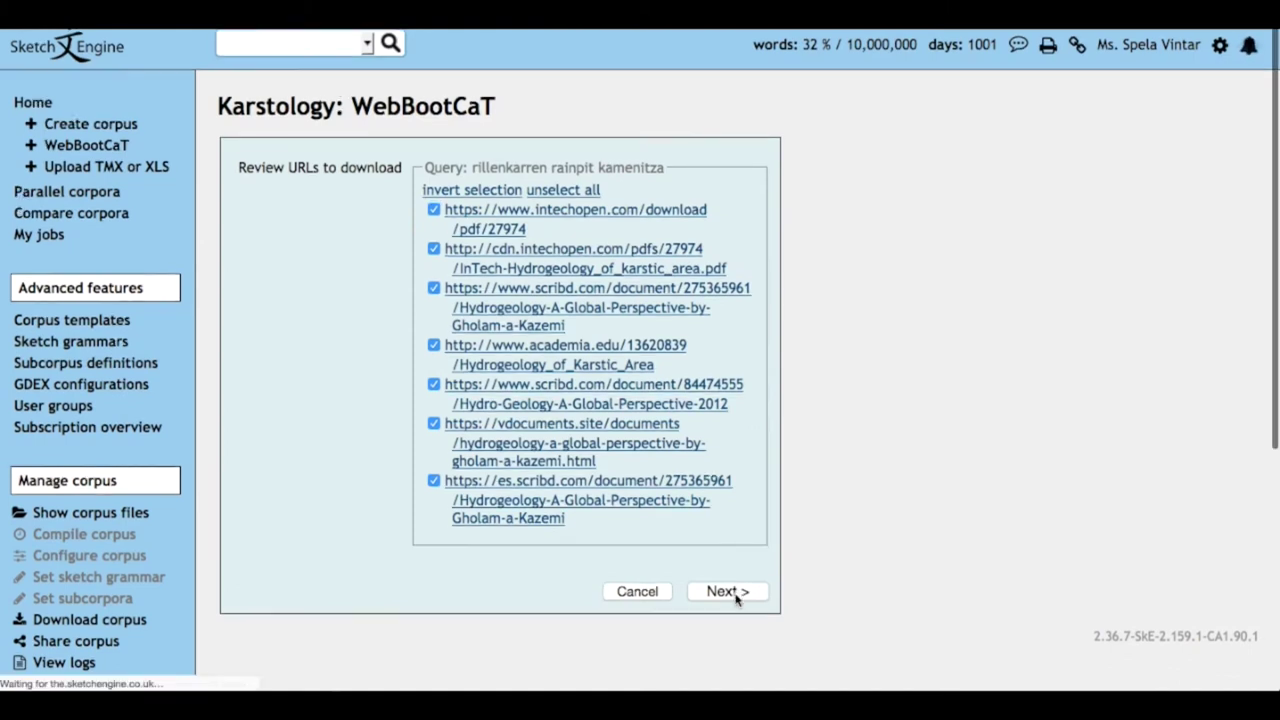
pyautogui.scroll(3, 564, 398)
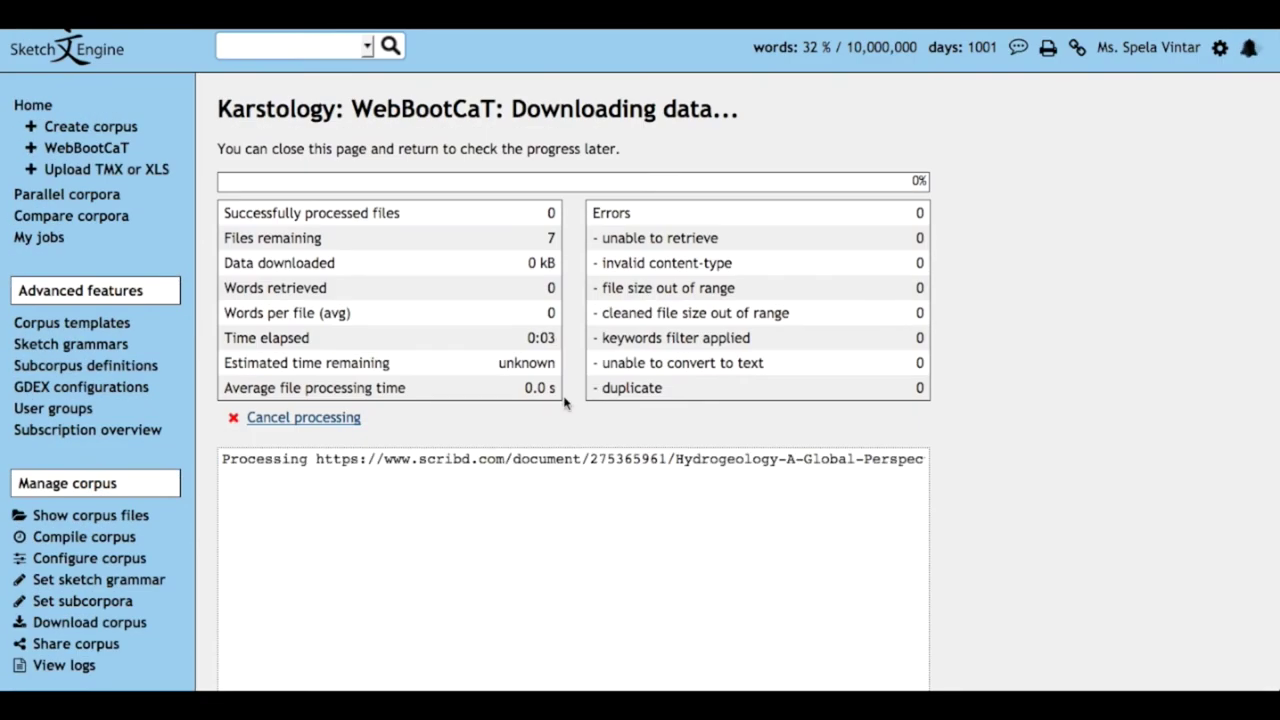